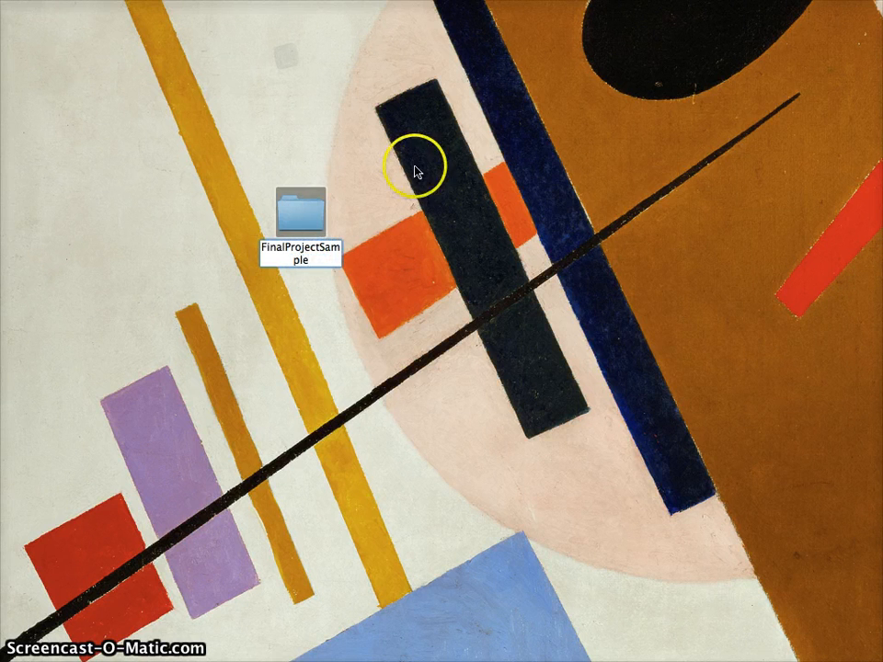
Confirm FinalProjectSample as the name of the new desktop folder.
key(Return)
Open FinalProjectSample and create a subfolder named article1 inside it.
double_click(316, 209)
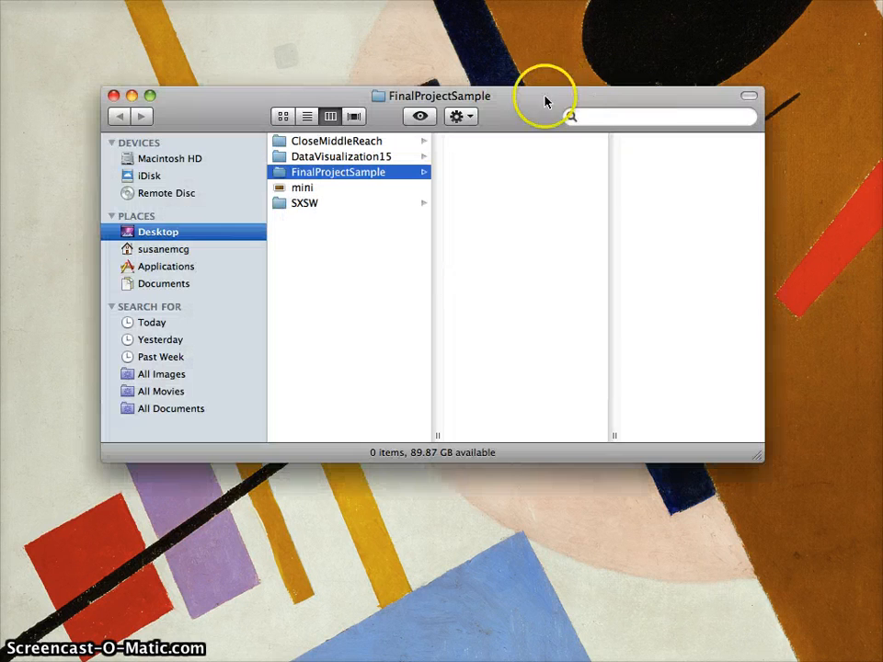
drag(546, 98, 531, 100)
right_click(516, 171)
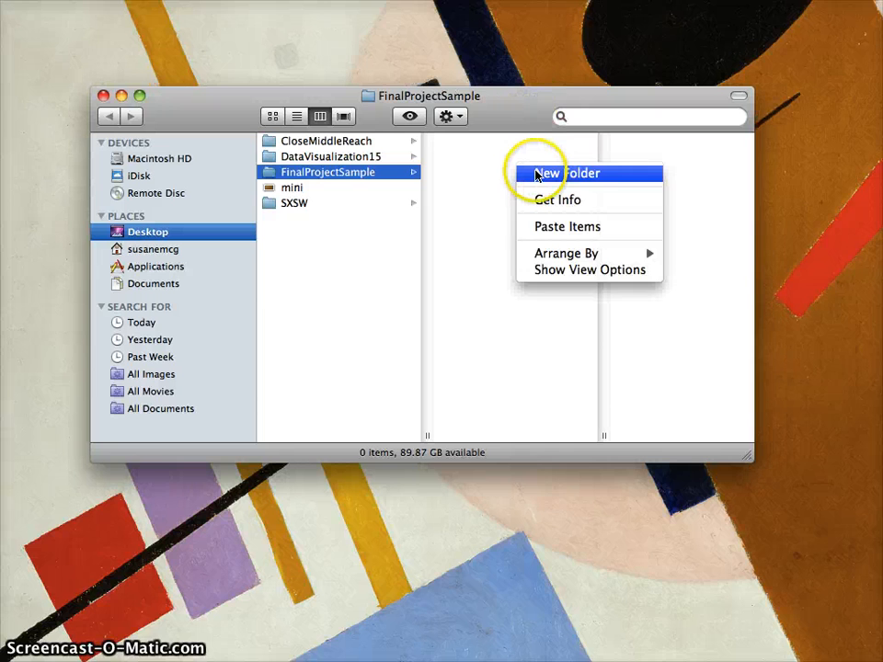
click(538, 174)
text(article1)
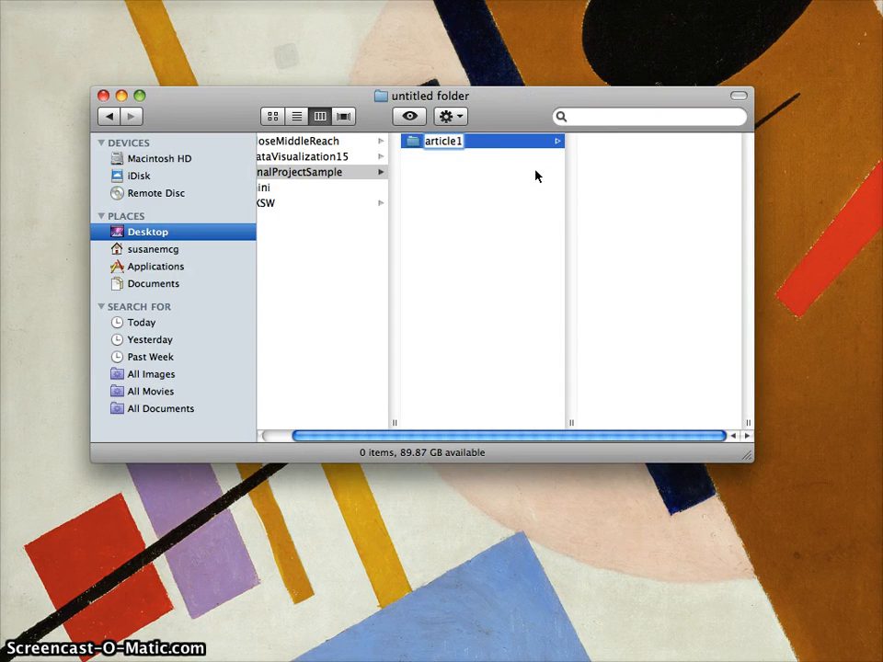
key(Return)
Add a second subfolder beside article1 and name it article2.
right_click(481, 192)
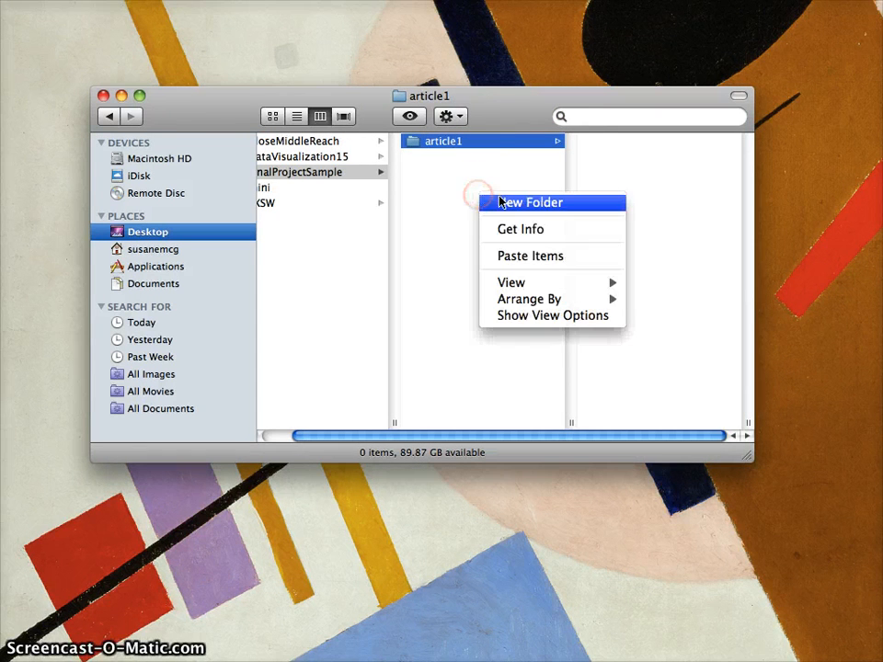
click(499, 202)
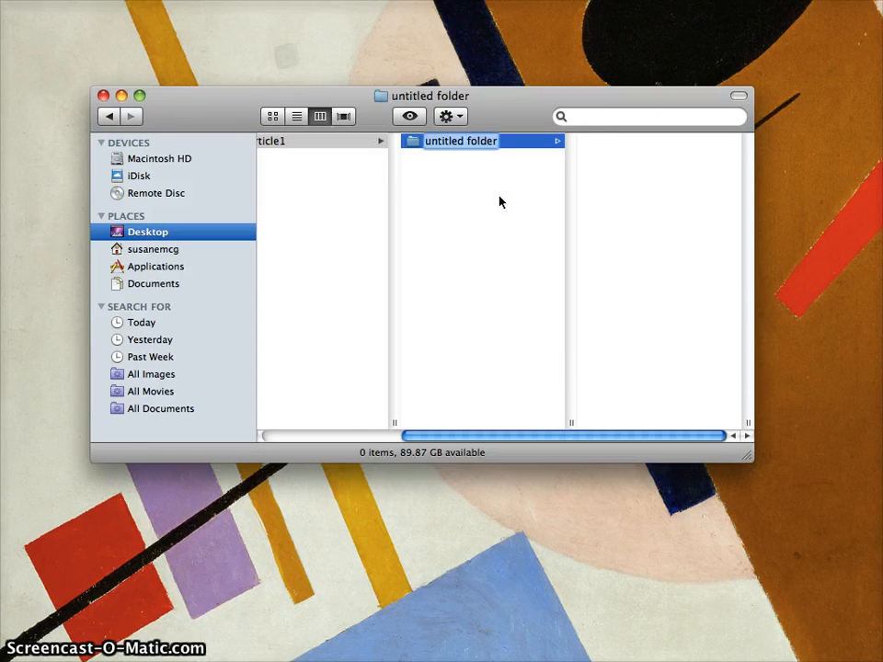
drag(418, 147, 303, 202)
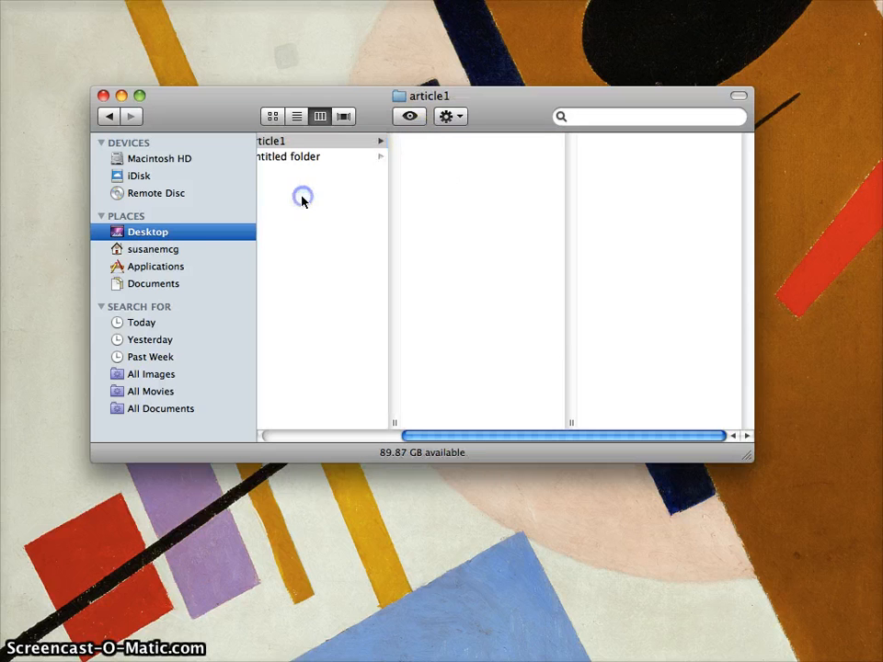
click(327, 158)
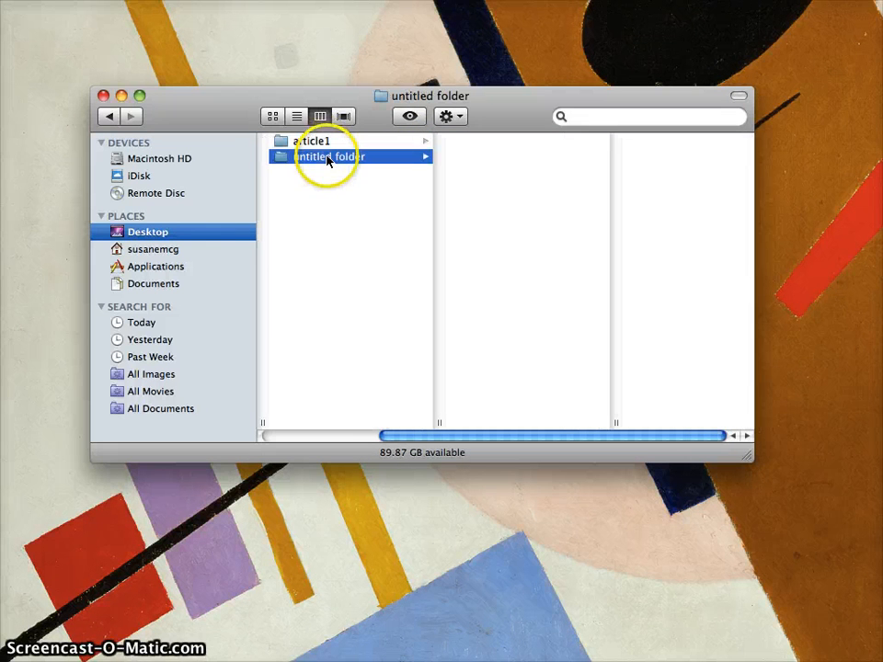
key(Return)
text(artcile)
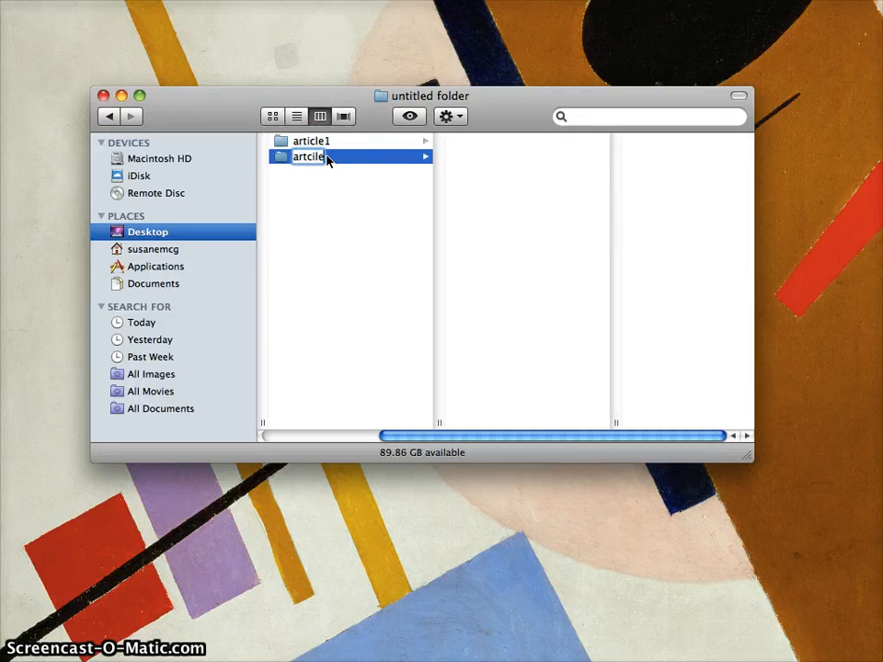
key(BackSpace)
key(BackSpace)
key(BackSpace)
key(BackSpace)
text(icle)
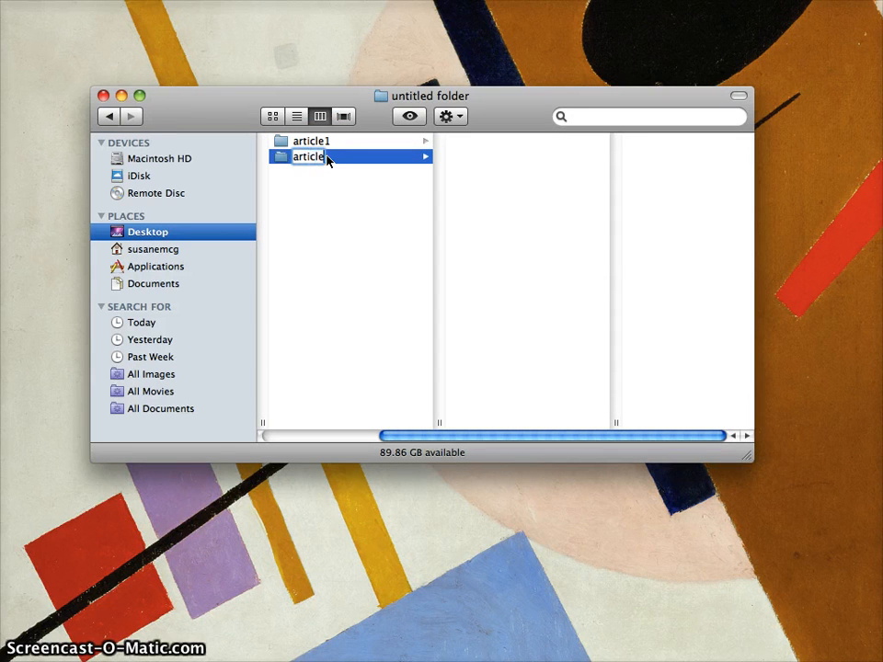
text(2)
key(Return)
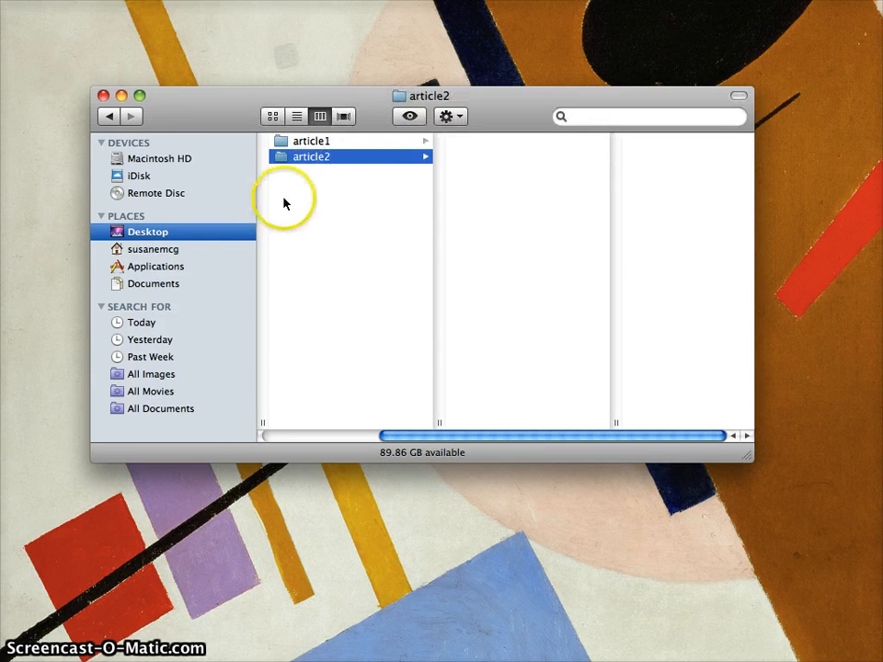
drag(257, 97, 263, 97)
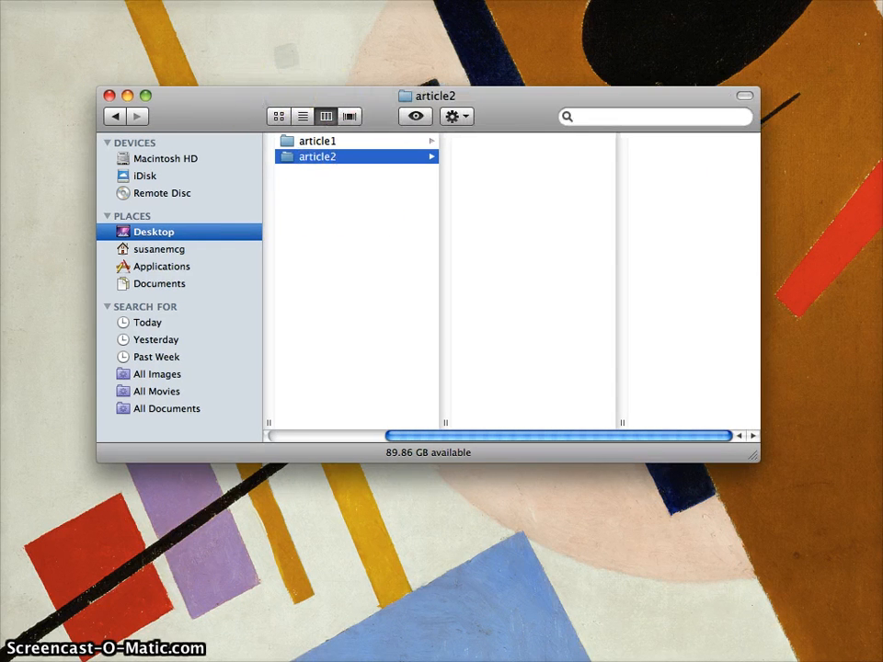
Copy the five FirstChart files from DataVisualization15 into article1.
double_click(880, 276)
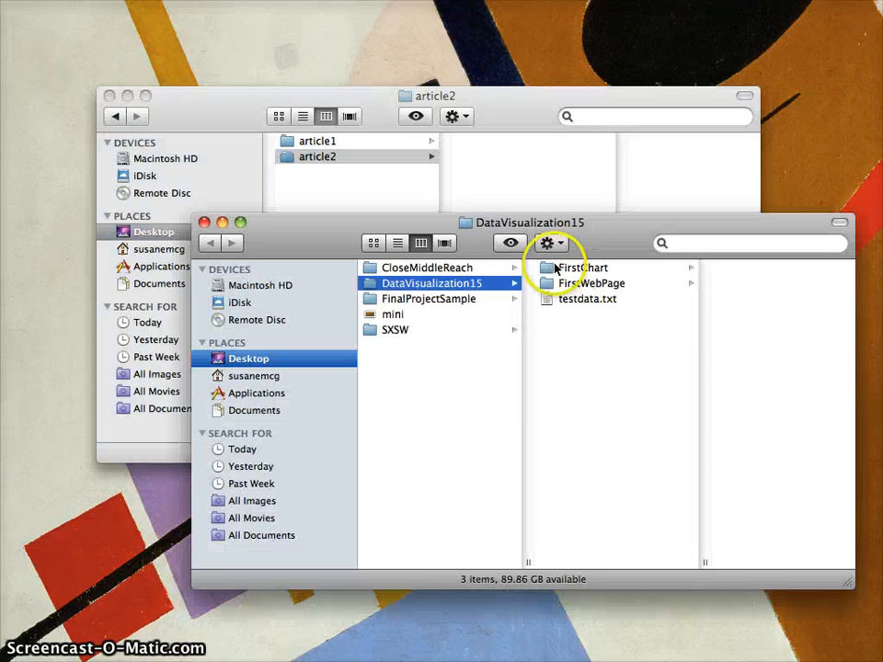
click(555, 267)
click(706, 264)
key(shift+Down)
key(shift+Down)
key(shift+Down)
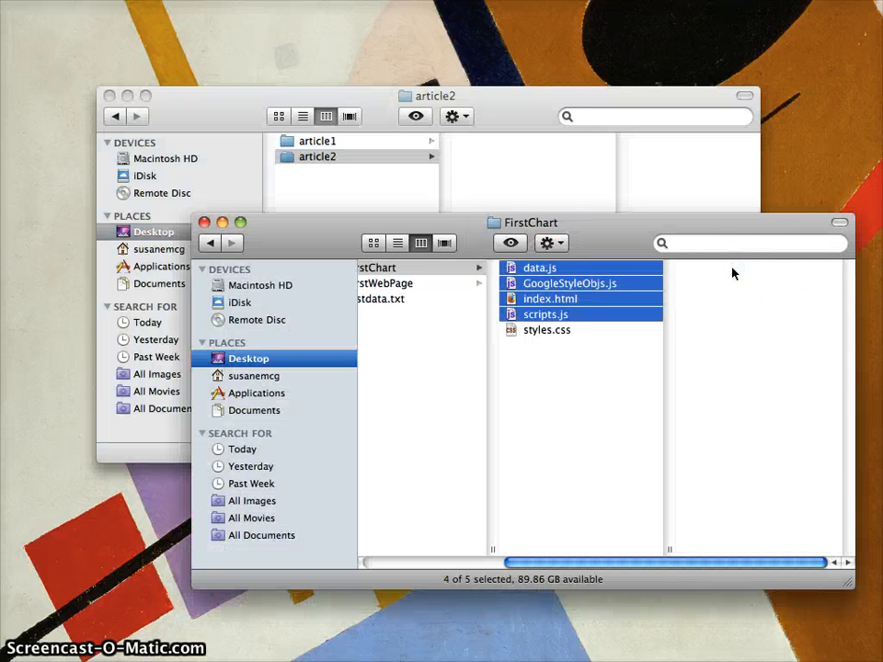
key(shift+Down)
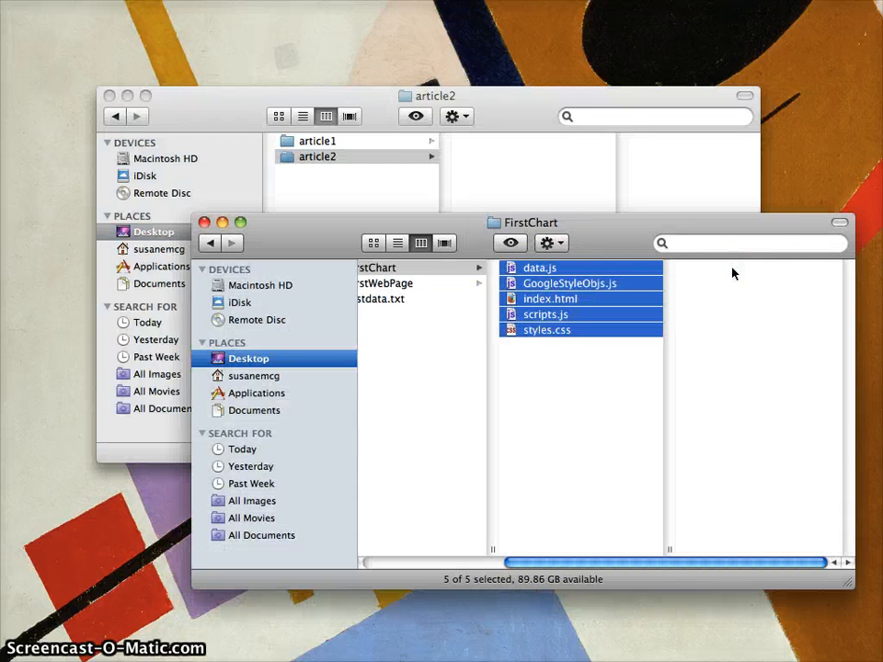
click(346, 160)
key(super+v)
Check article1's copied files, then close both Finder windows.
click(315, 143)
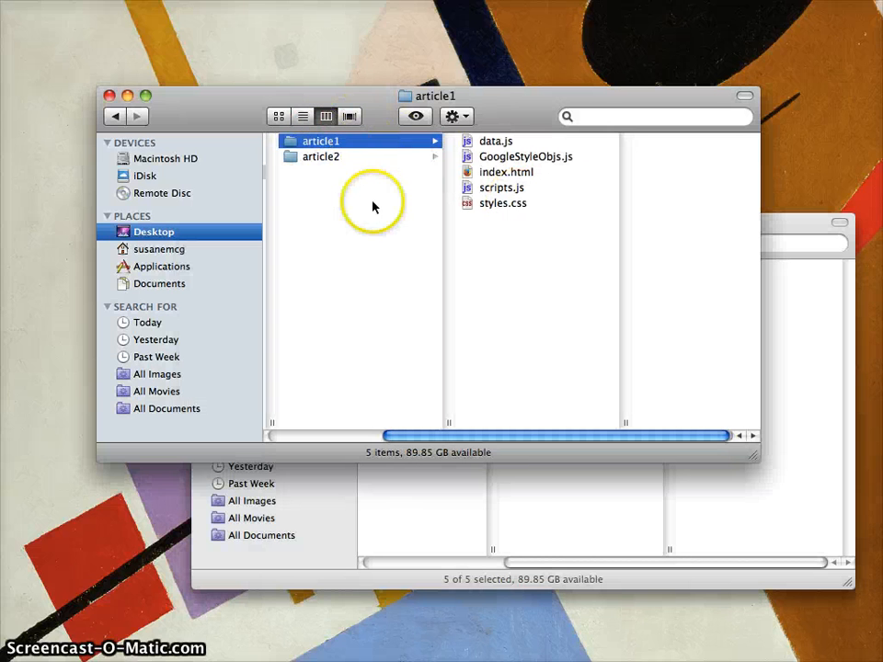
scroll(359, 205, left, 3)
click(109, 95)
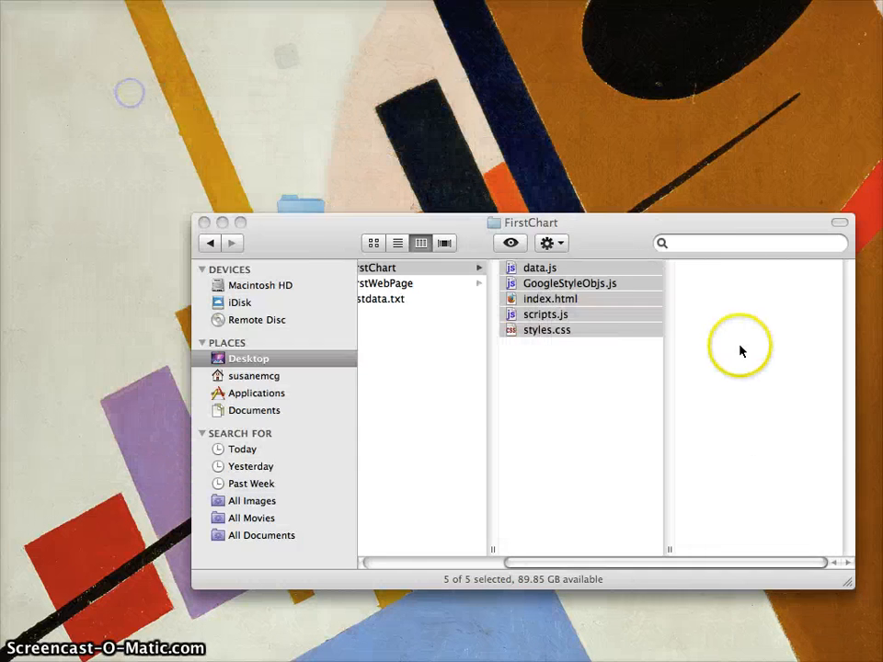
click(204, 223)
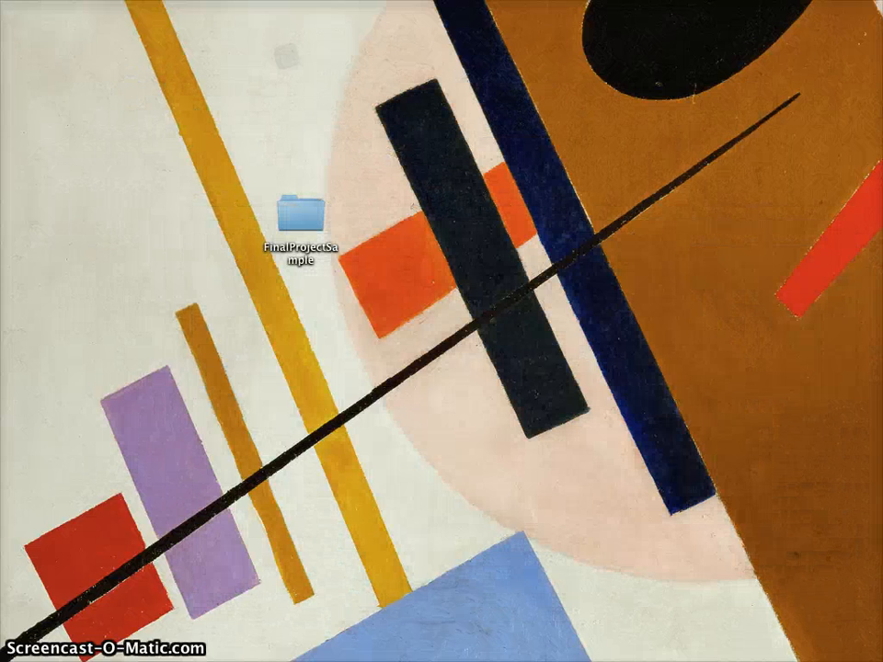
Create an empty README.md in Desktop/FinalProjectSample with touch, then return to Aptana Studio.
text(cd D)
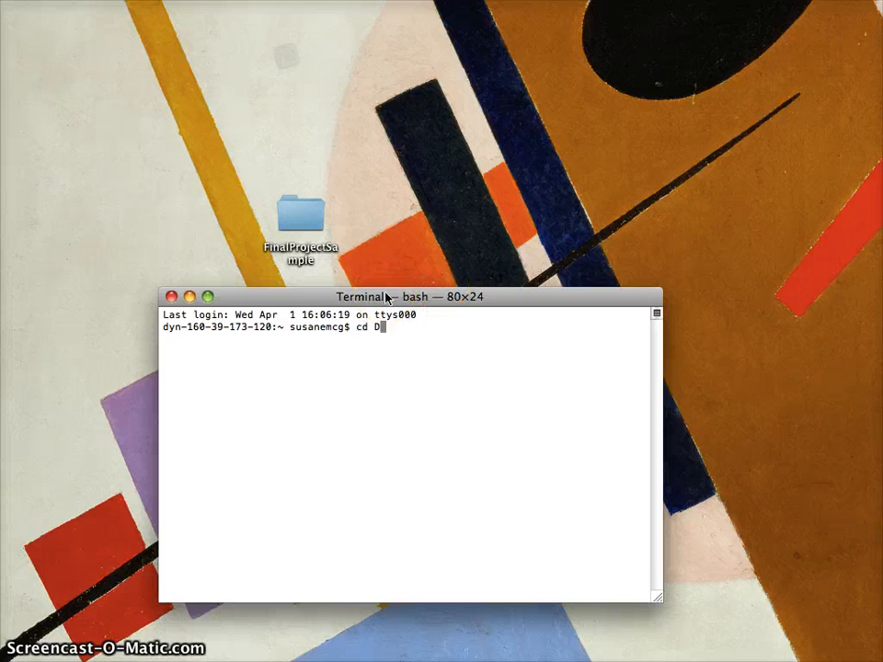
text(esktop/Fi)
key(Tab)
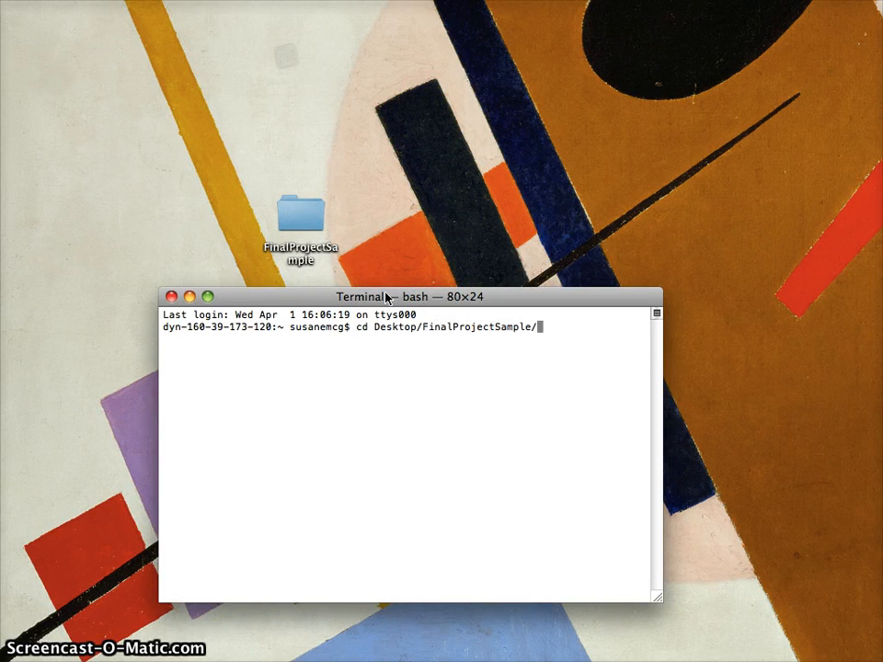
key(Return)
text(ls)
key(Return)
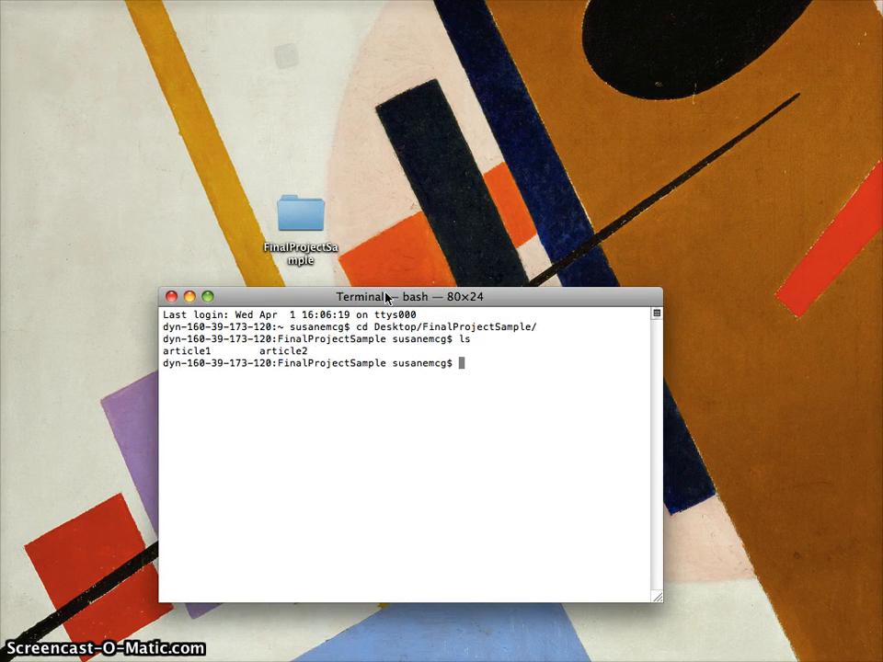
text(touch README.)
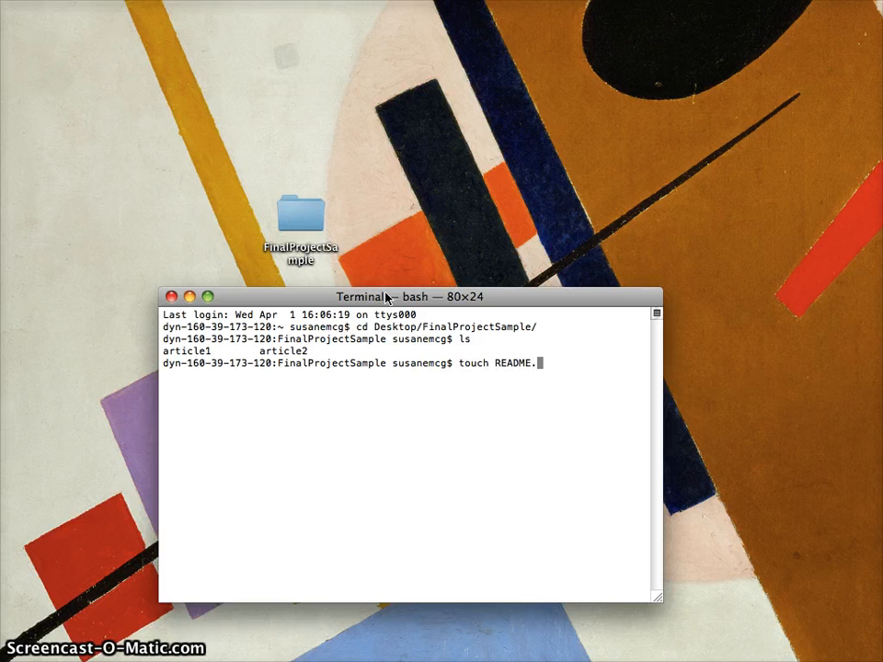
text(md)
key(Return)
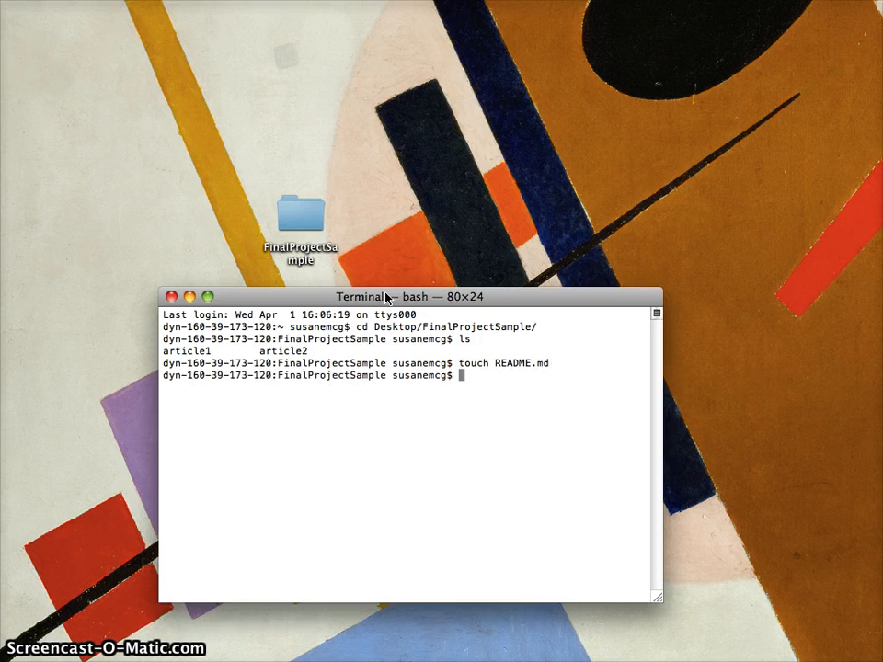
drag(506, 297, 507, 259)
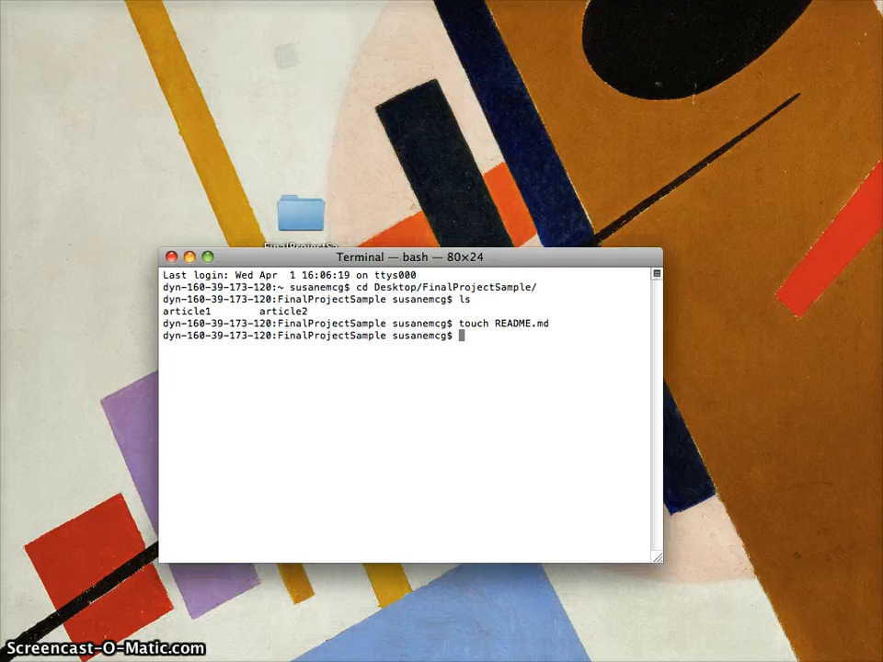
click(881, 570)
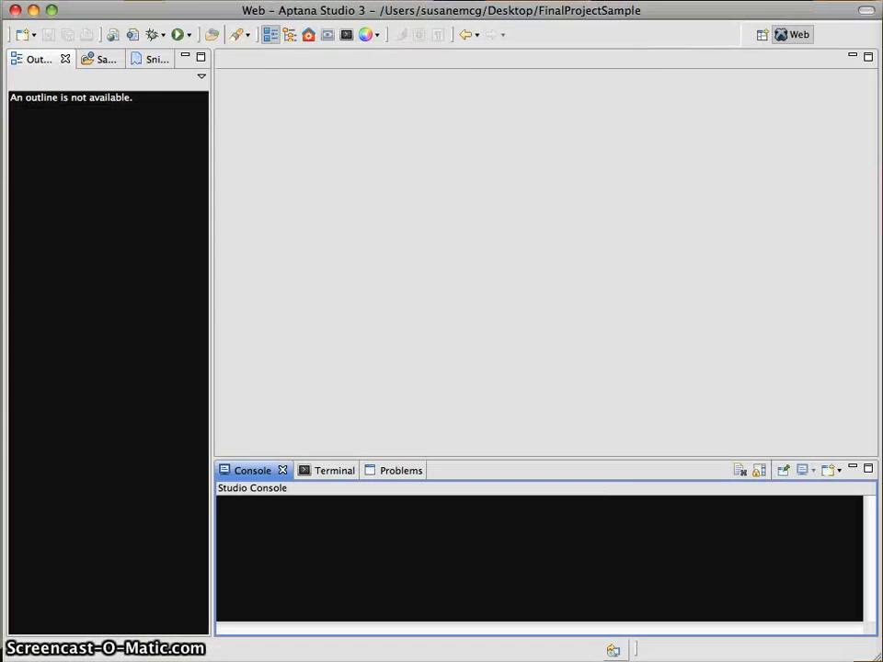
click(145, 1)
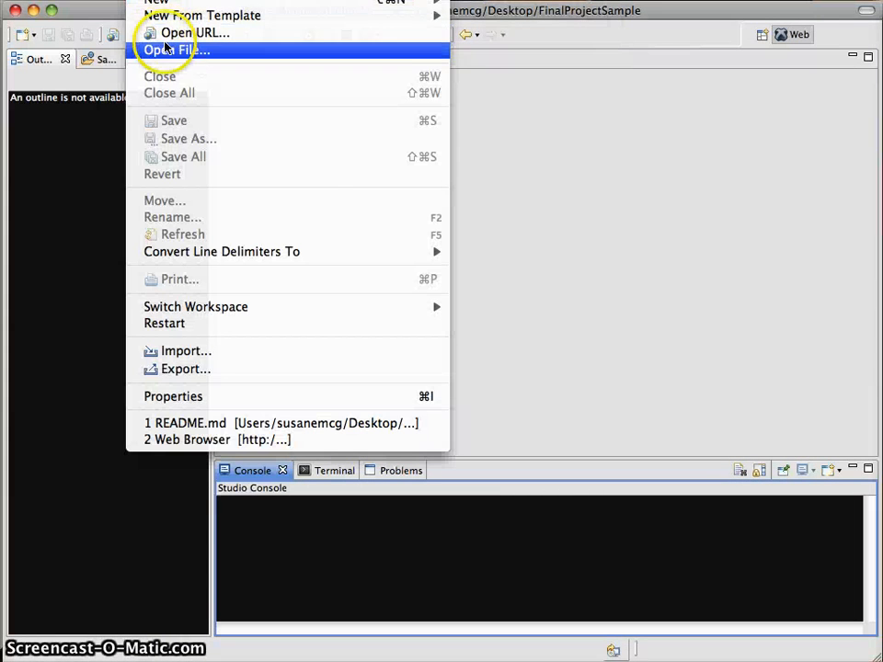
click(160, 51)
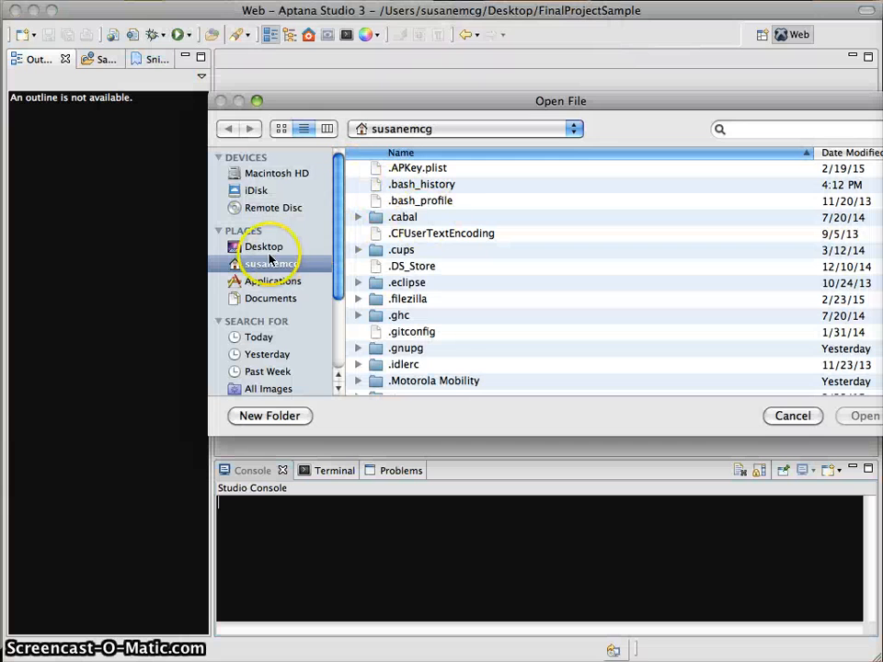
click(266, 248)
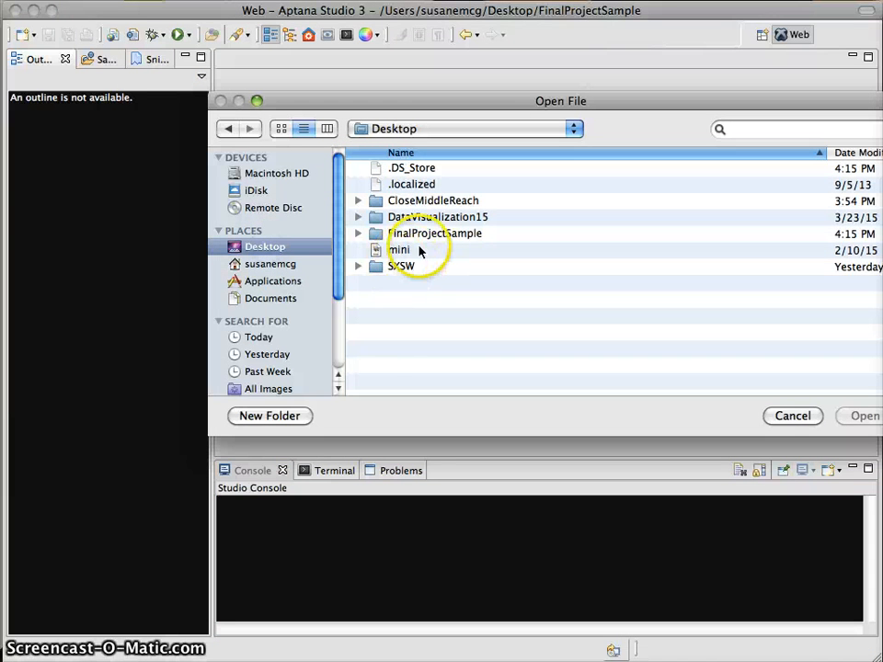
double_click(409, 235)
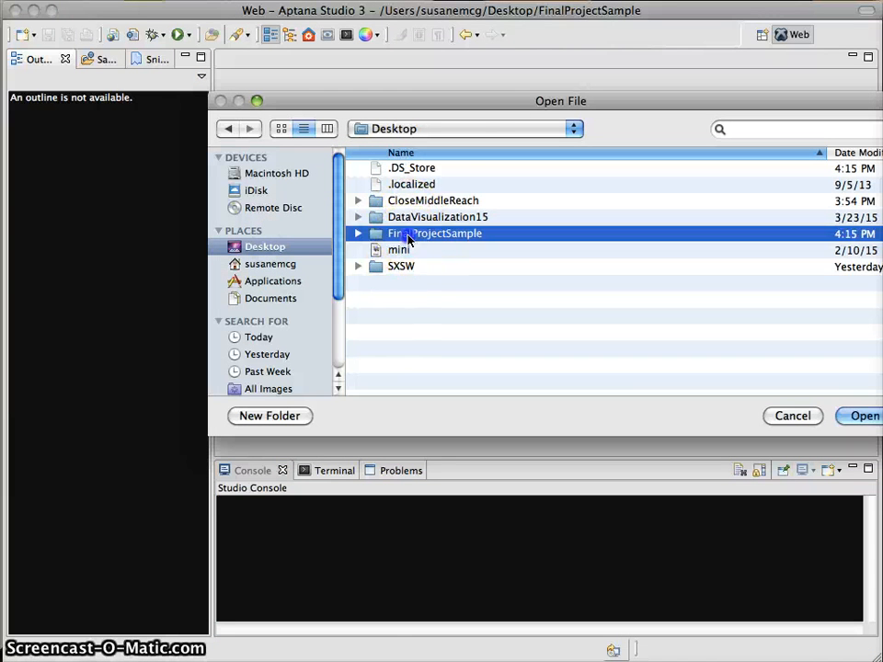
double_click(403, 203)
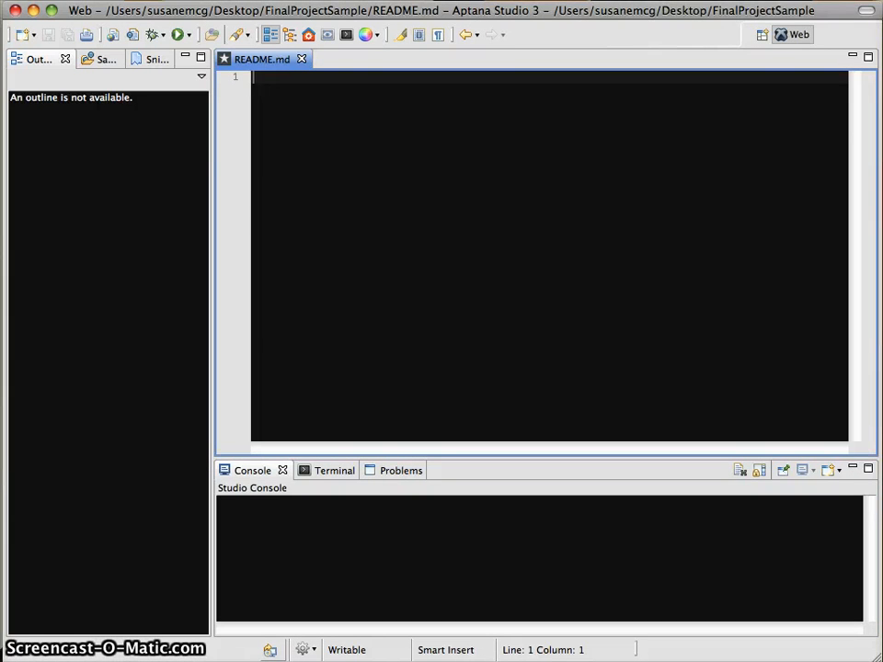
click(882, 552)
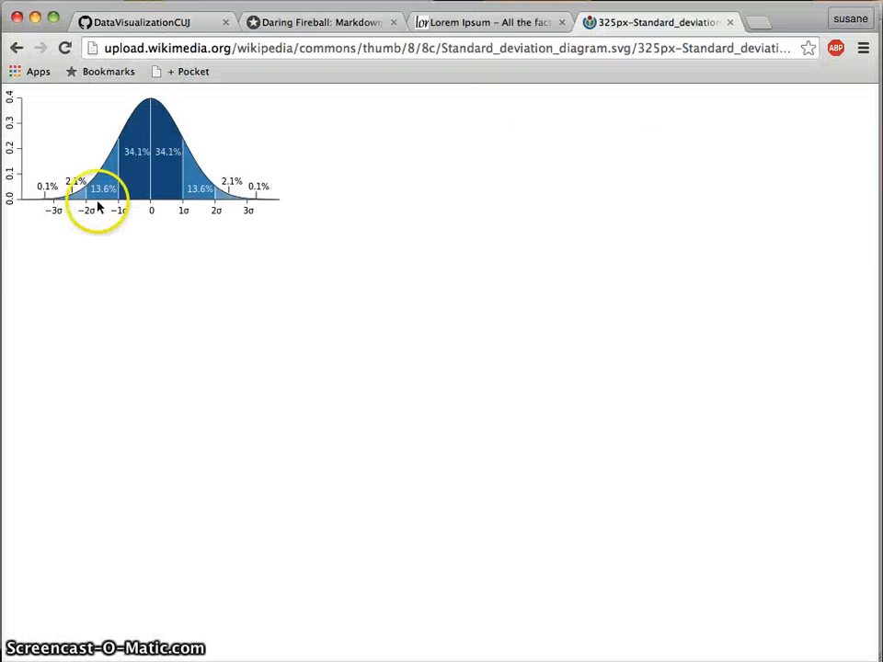
click(459, 23)
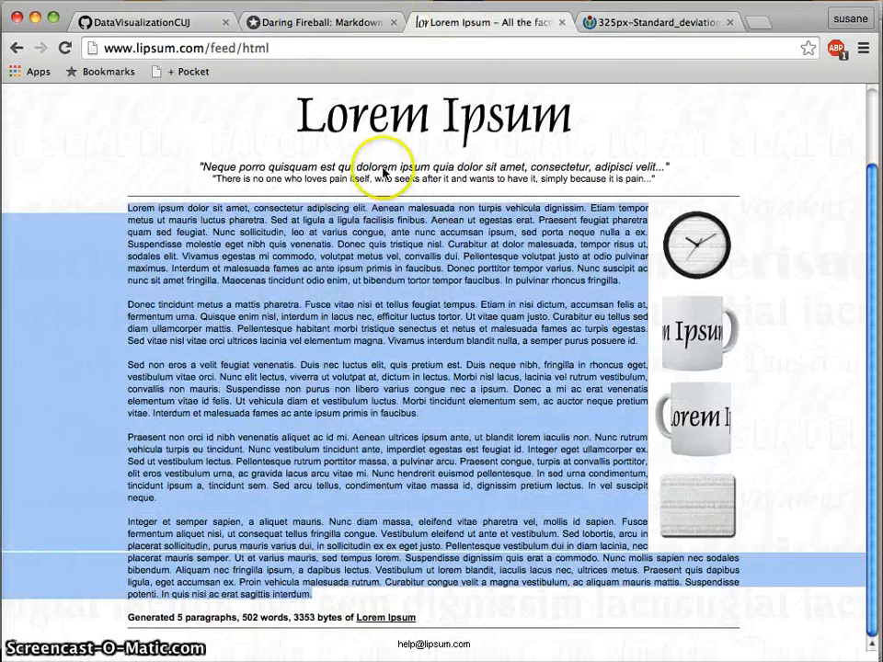
click(34, 11)
click(447, 272)
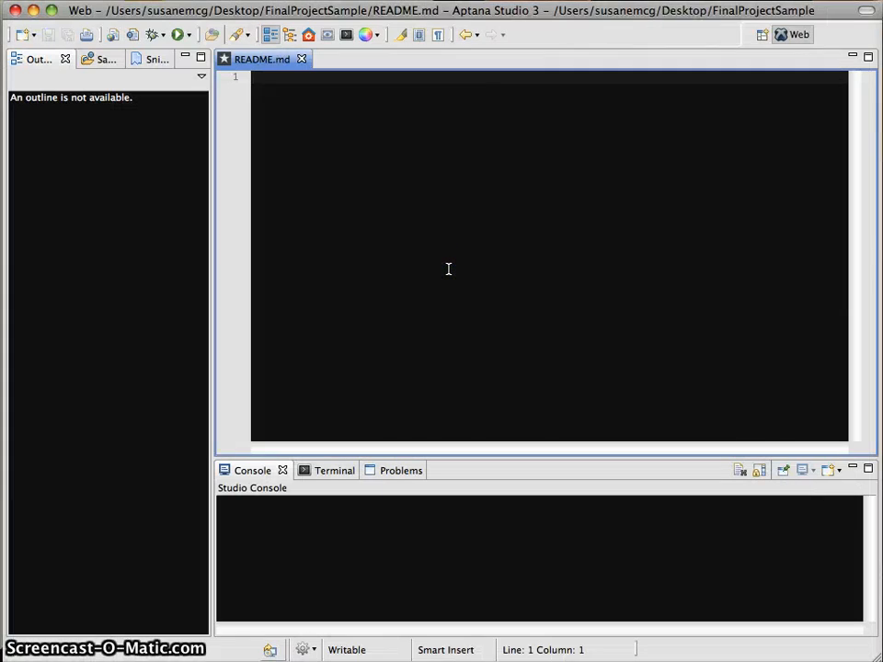
Paste the Lorem Ipsum paragraphs into README.md, enable Word Wrap, save, close and minimize.
key(super+v)
right_click(396, 240)
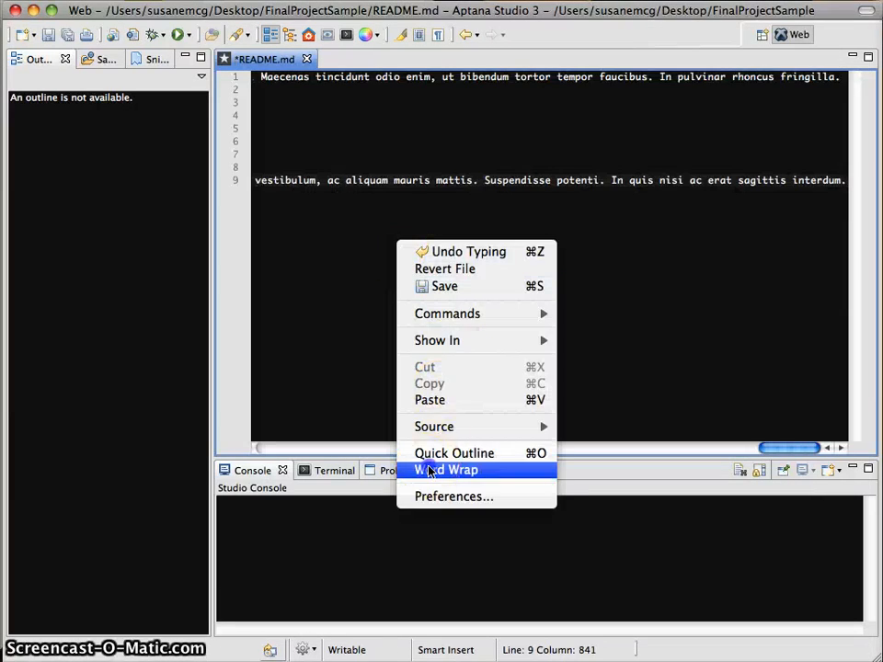
click(429, 471)
key(super+s)
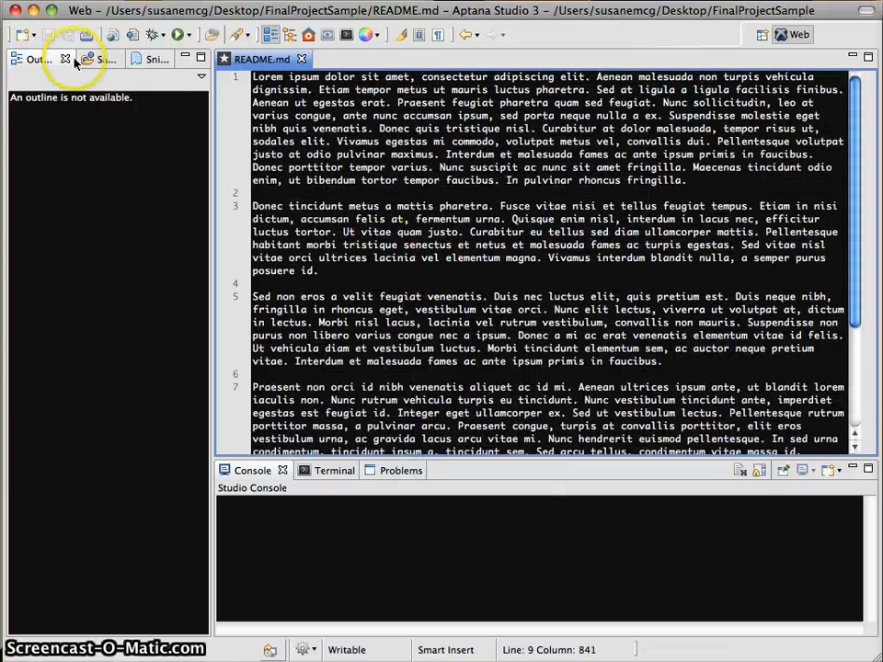
click(301, 60)
click(33, 10)
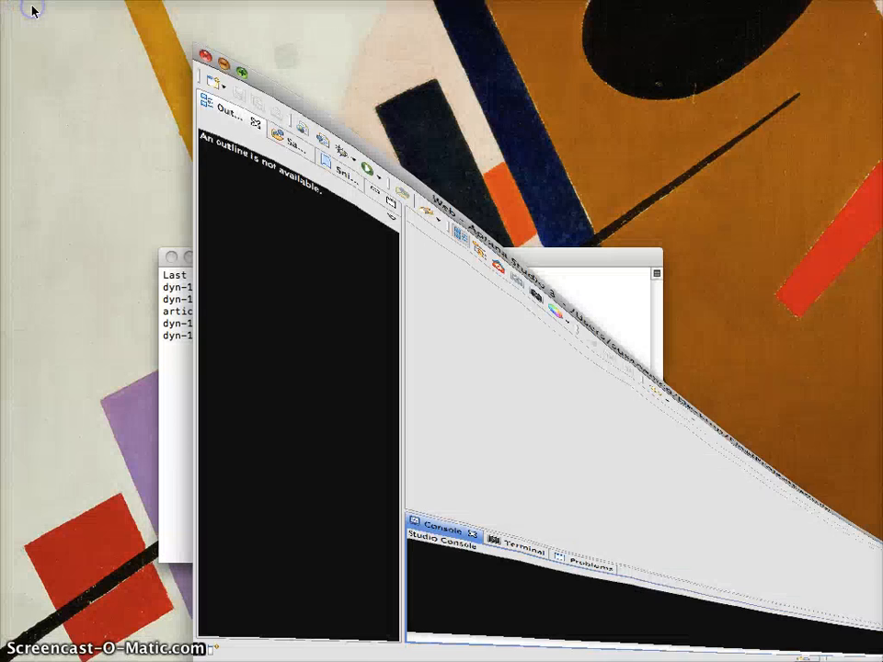
Bring the Terminal window, still in FinalProjectSample, to the front.
click(306, 427)
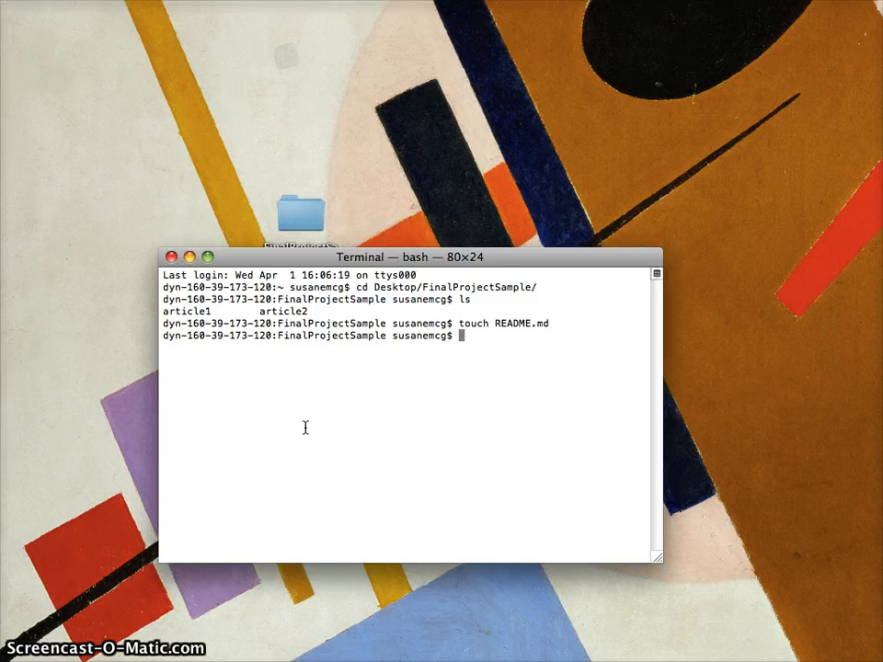
Move into article1, create an empty README.md there with touch, and return to Aptana.
text(ls)
key(Return)
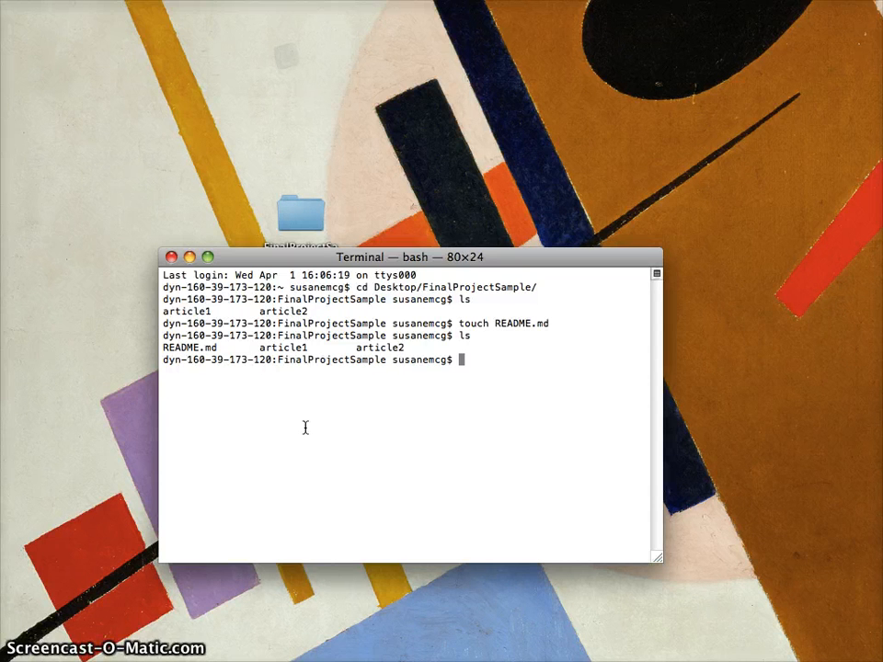
text(cd)
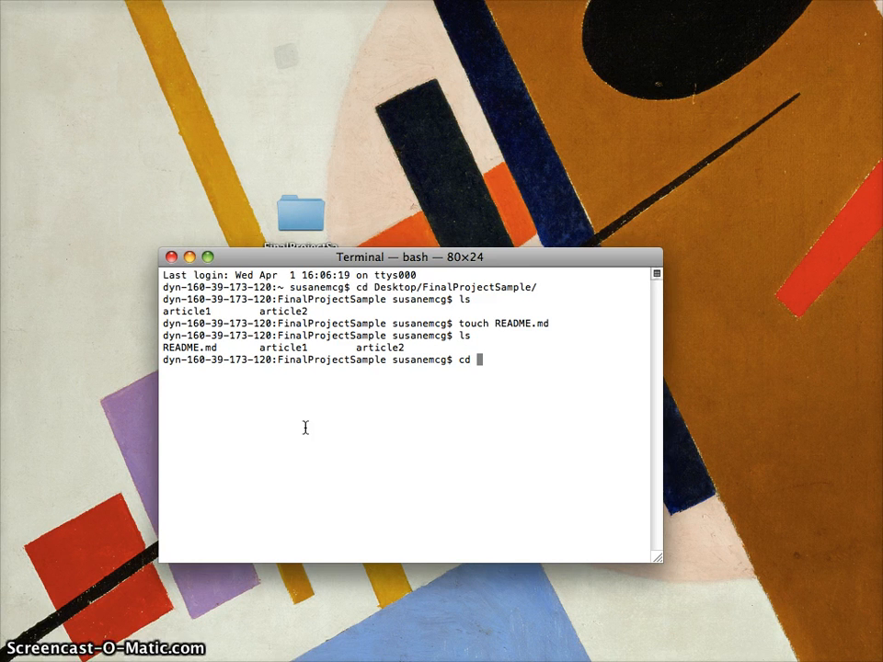
text(article1)
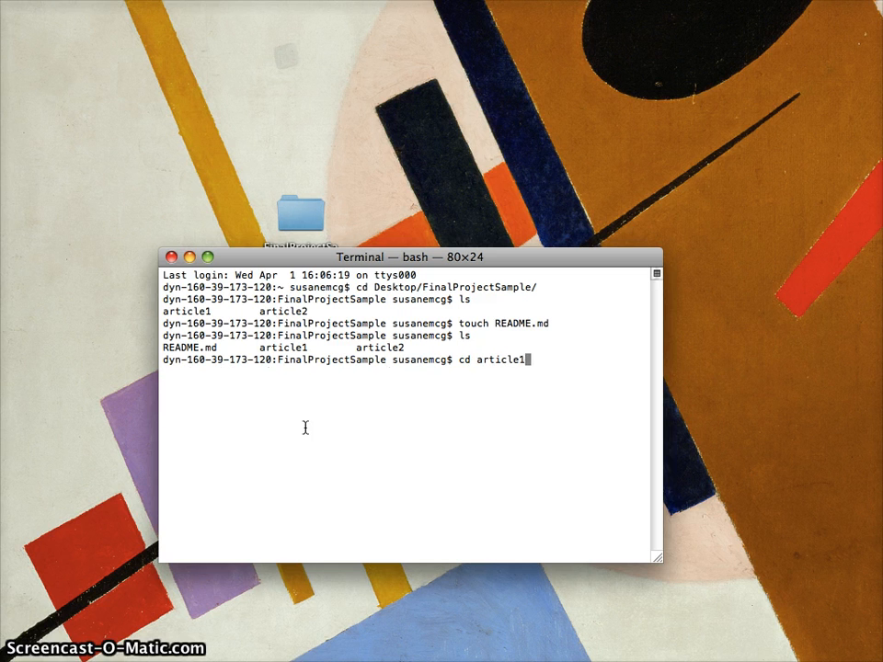
key(Return)
text(touch )
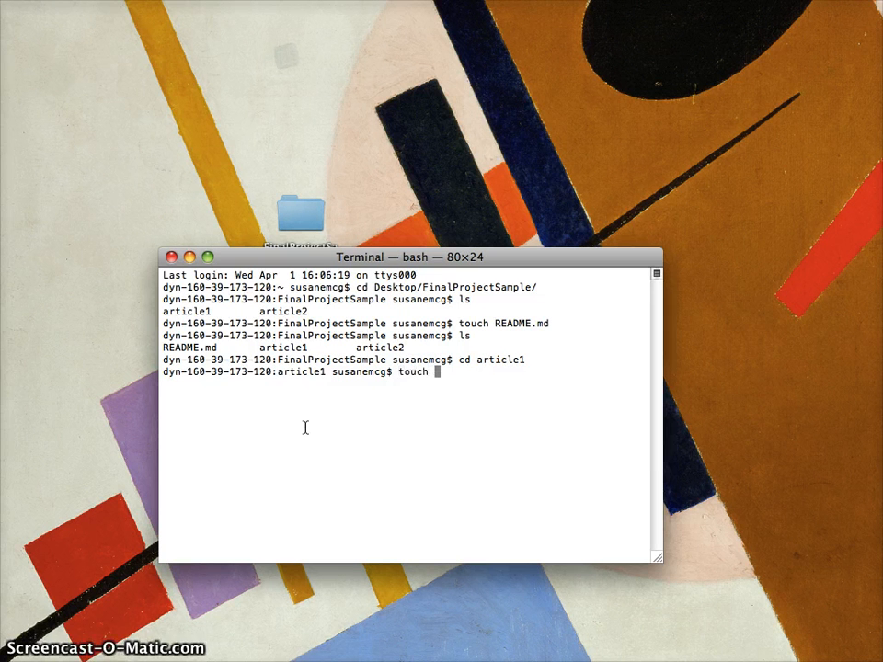
text(README.md)
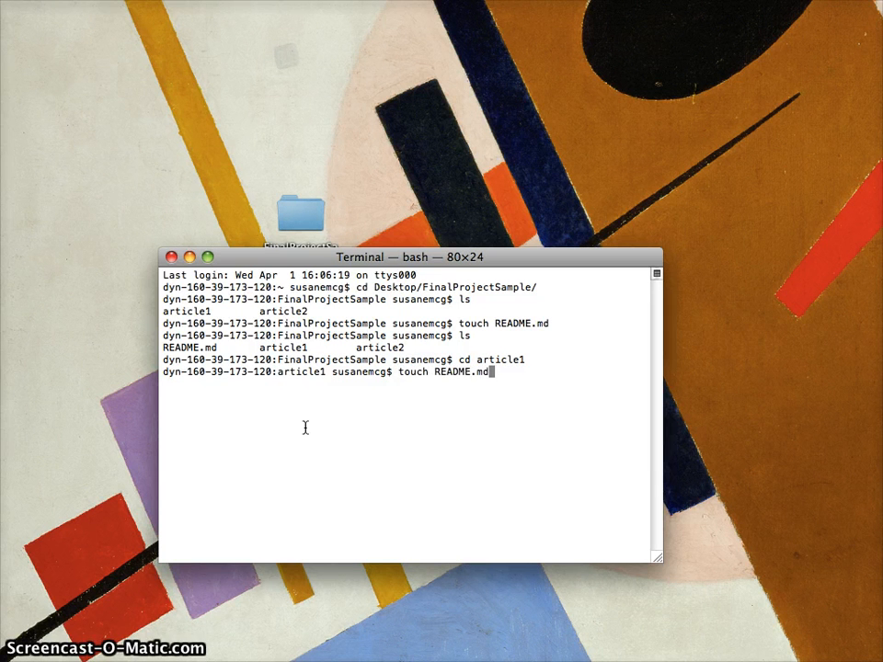
key(Return)
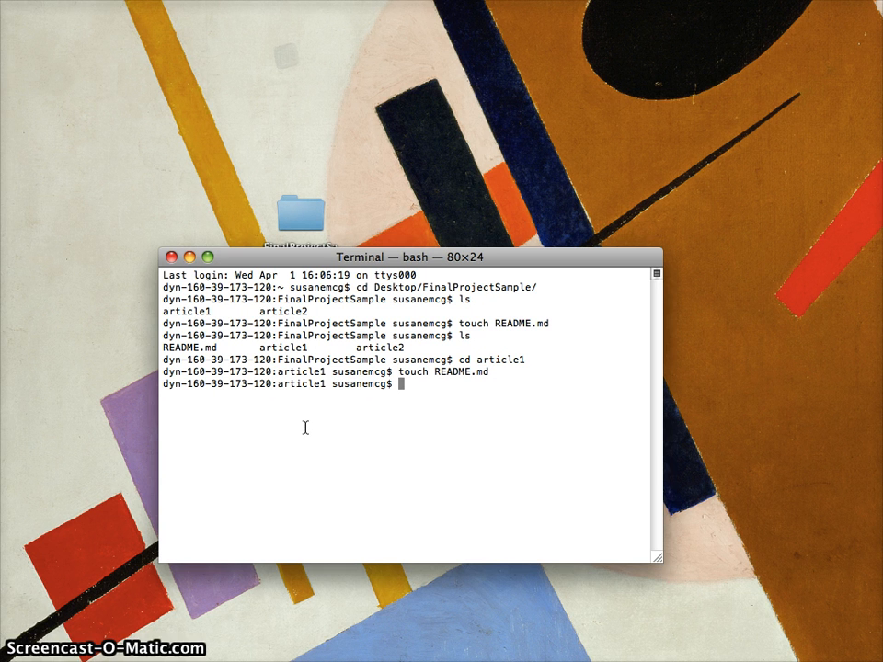
click(381, 470)
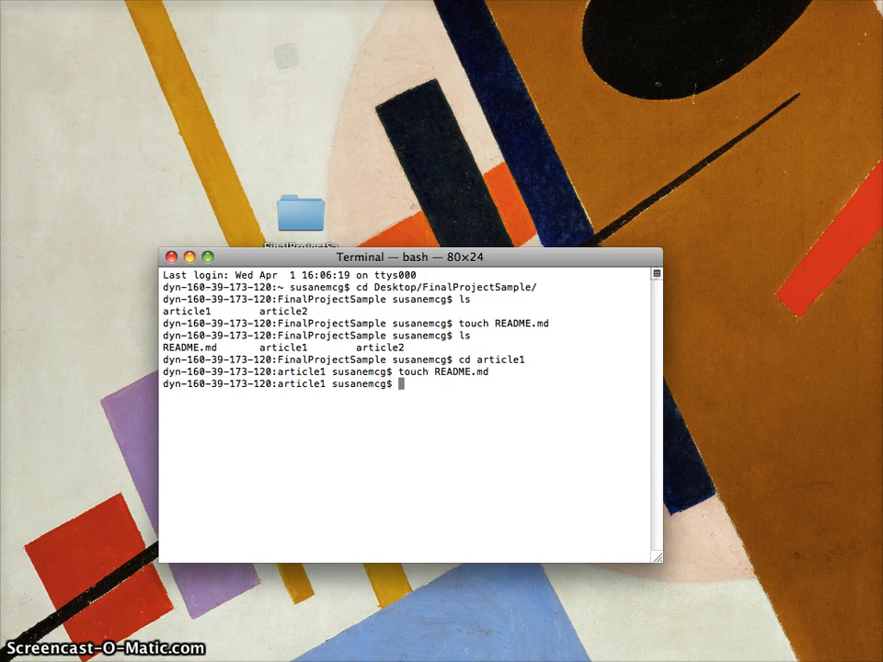
click(514, 429)
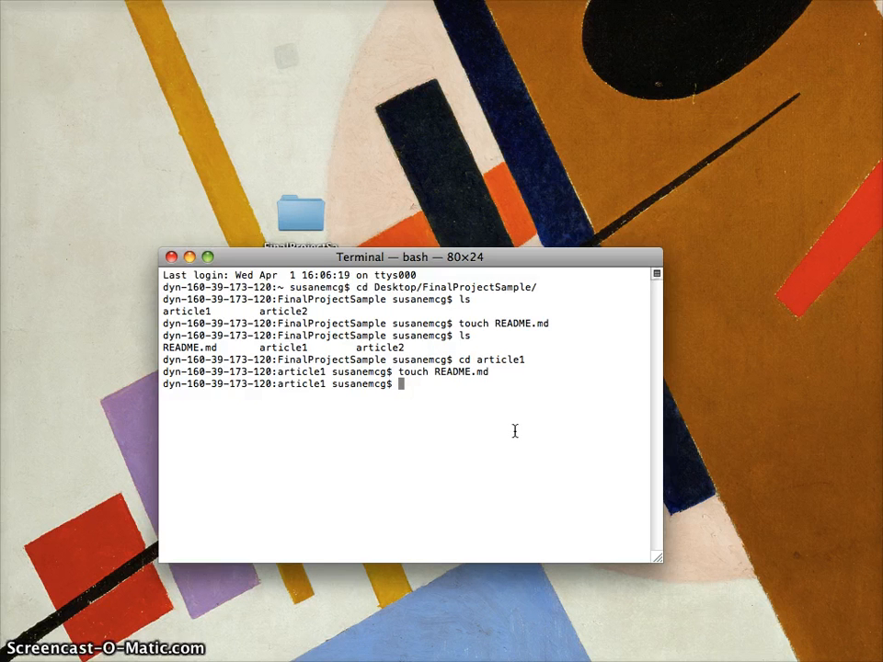
click(496, 417)
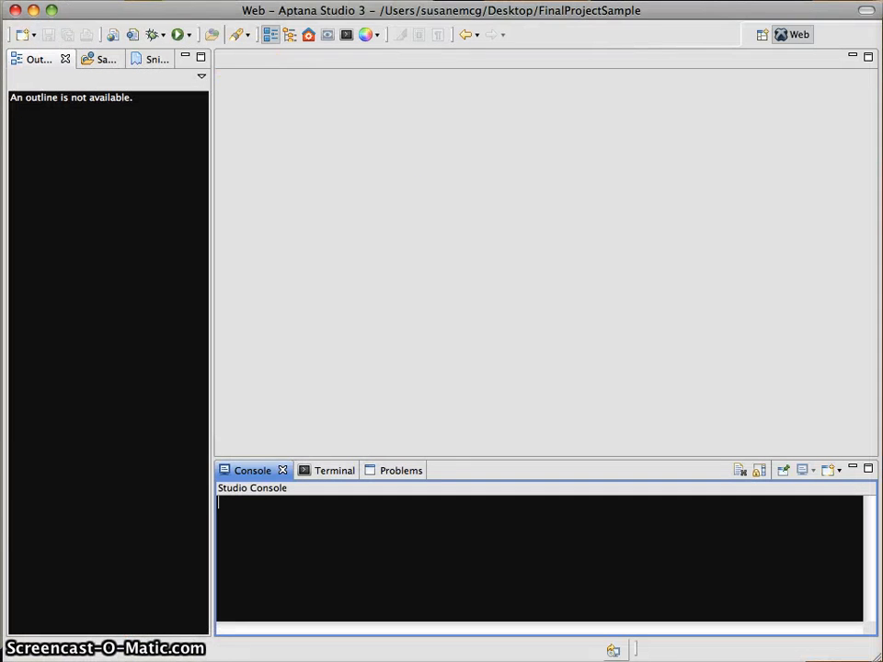
Open article1's README.md in the Aptana editor.
drag(147, 0, 203, 55)
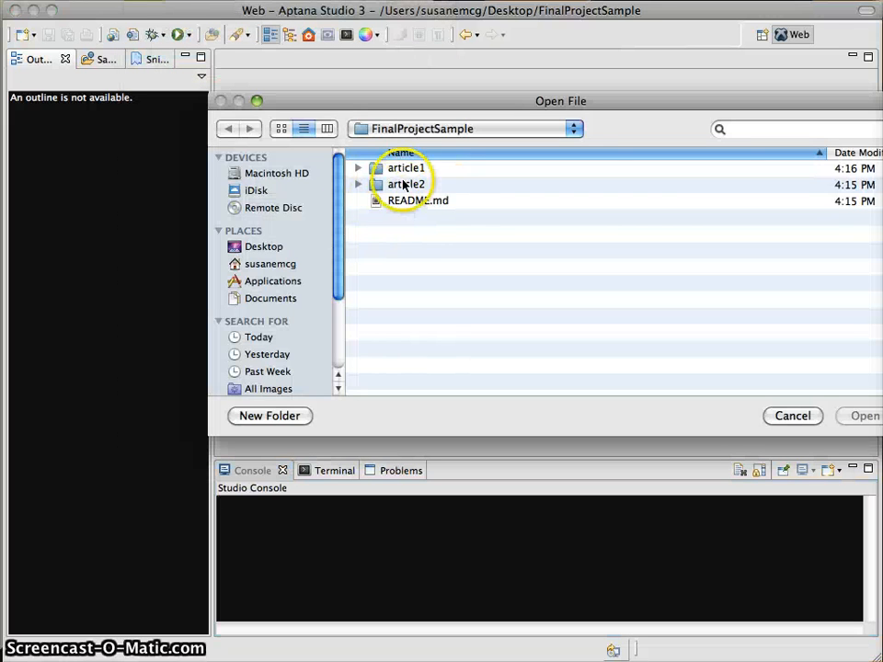
double_click(395, 169)
double_click(403, 219)
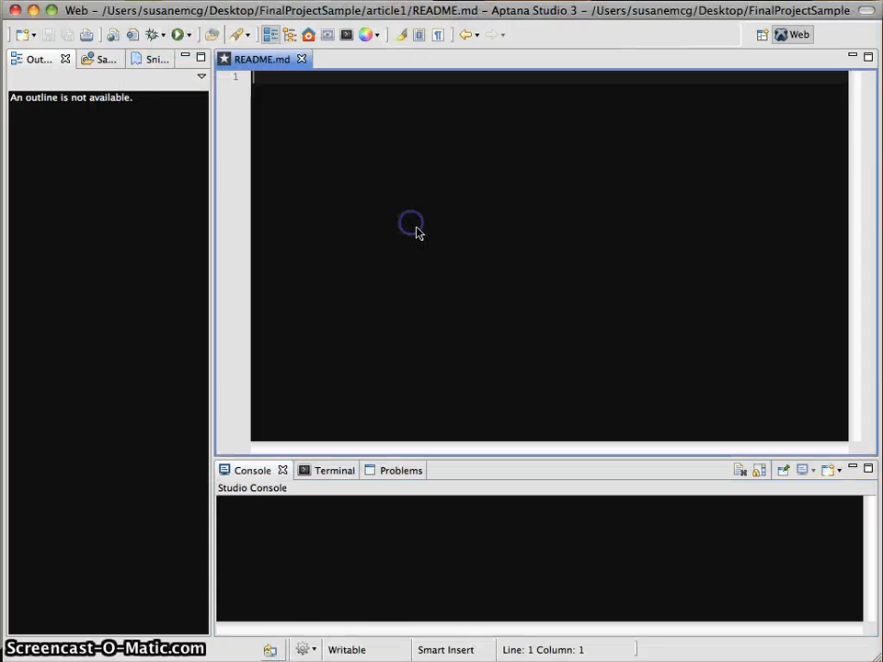
click(412, 288)
Write the intro line, a 'Close:' heading and 'Description of close scenario.' below it.
text(Here is )
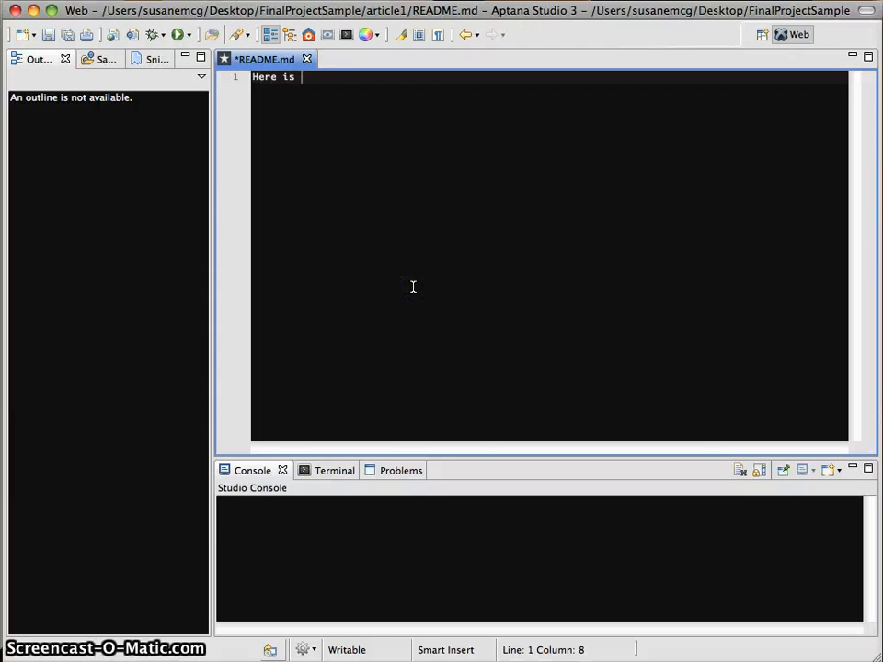
text(my readme fo)
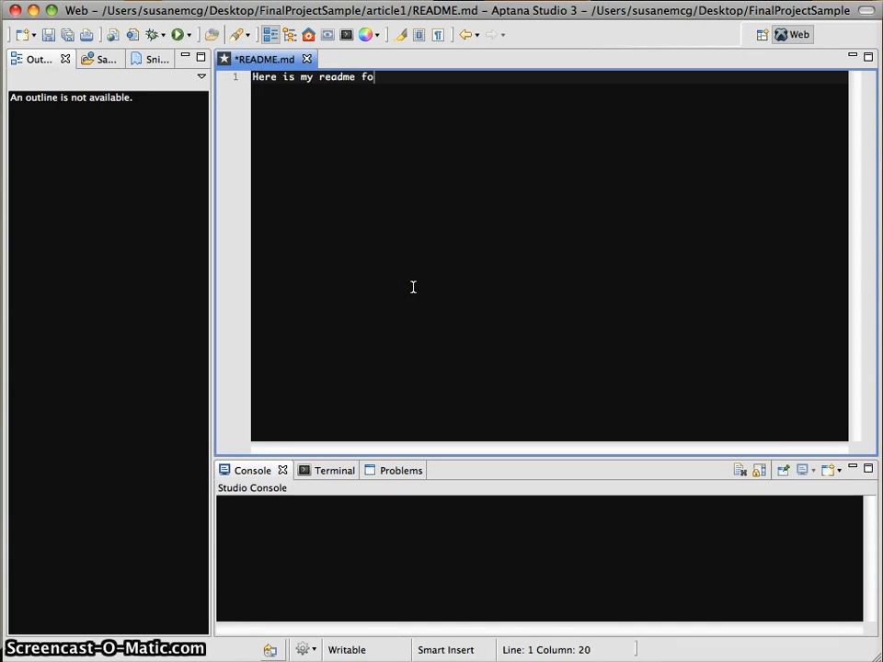
text(r article 1 and)
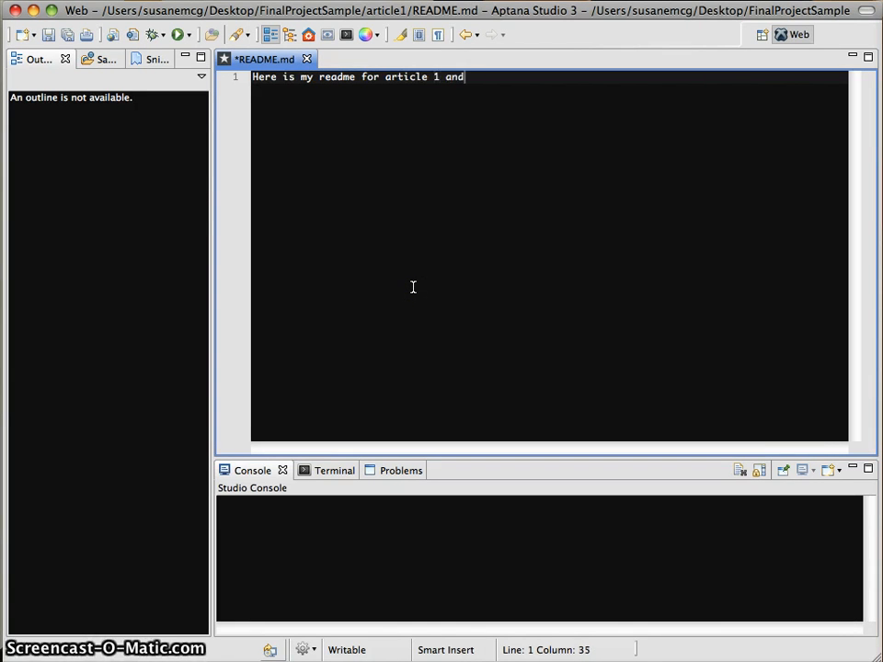
text( its visualization.)
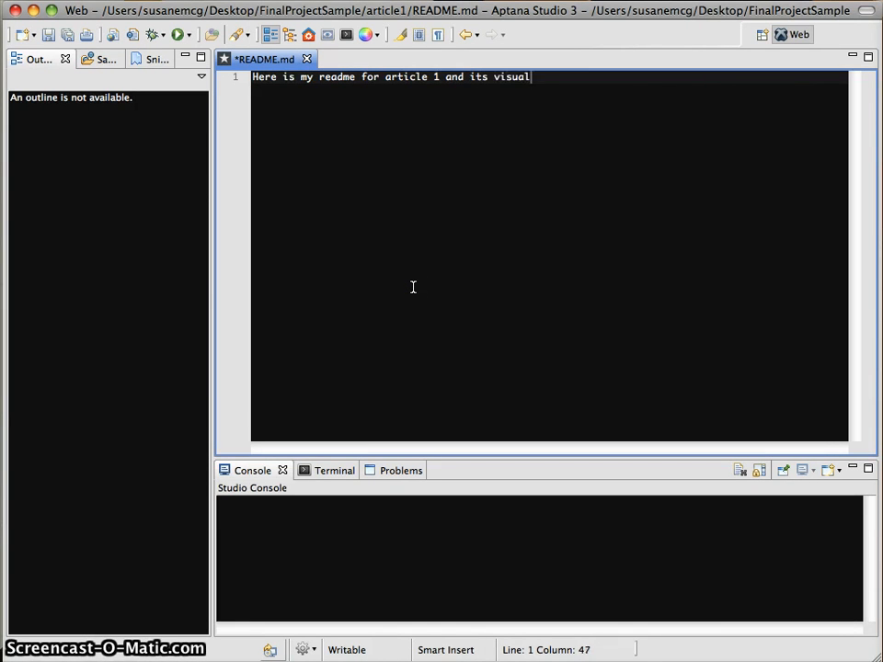
key(Return)
key(Return)
text(He)
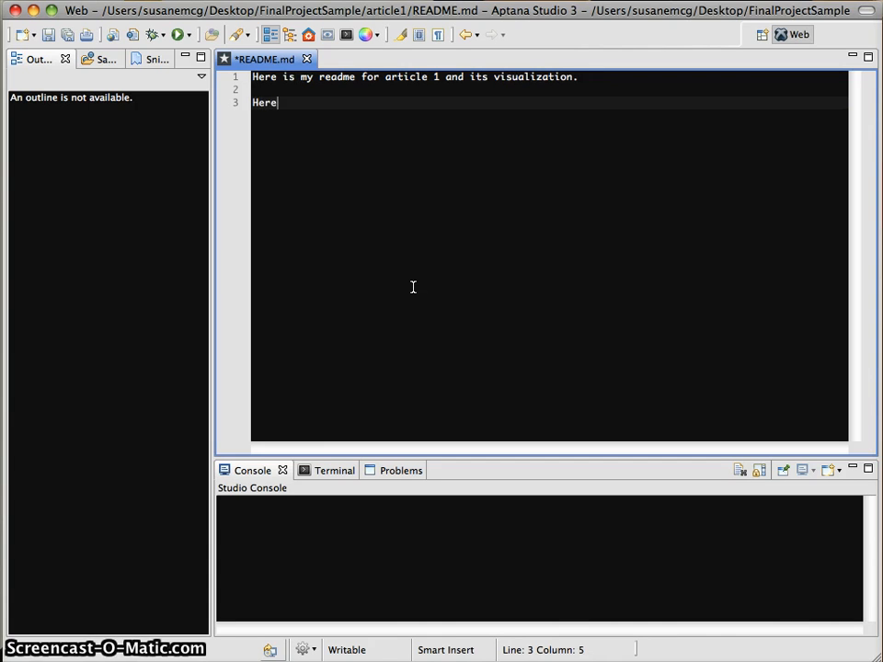
text(re)
key(BackSpace)
key(BackSpace)
key(BackSpace)
key(BackSpace)
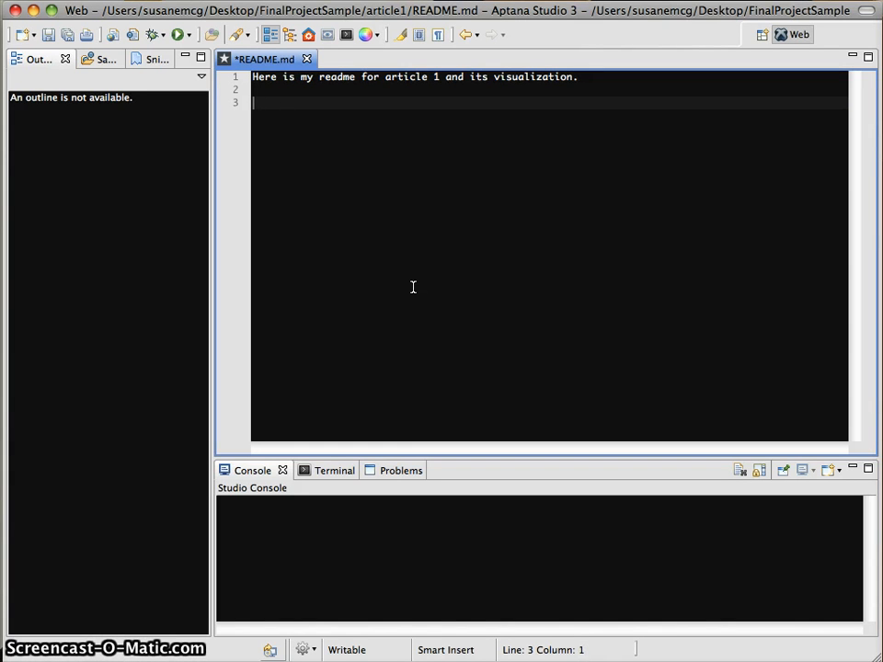
text(Close:)
key(Return)
key(Return)
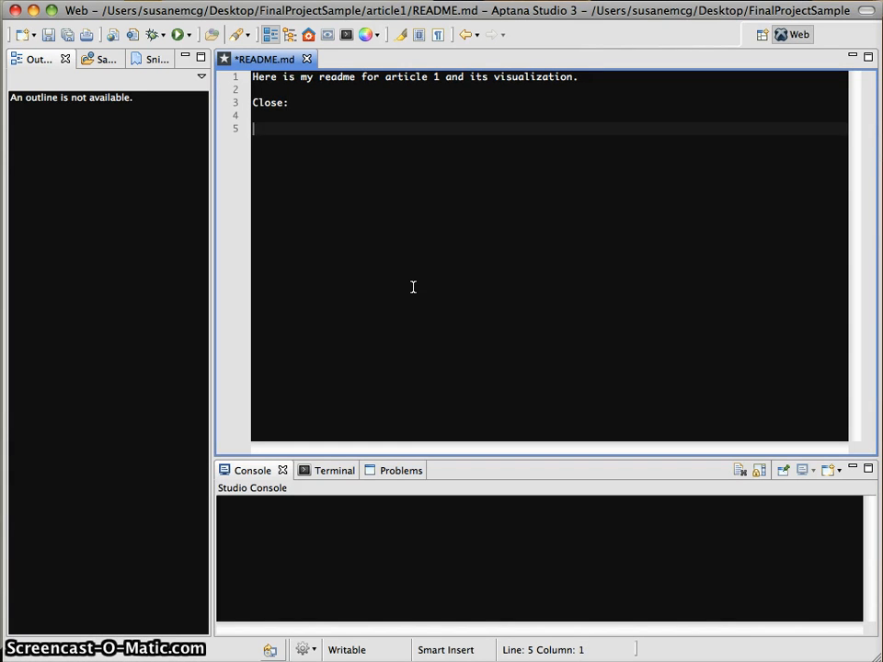
key(BackSpace)
key(BackSpace)
key(Return)
key(Return)
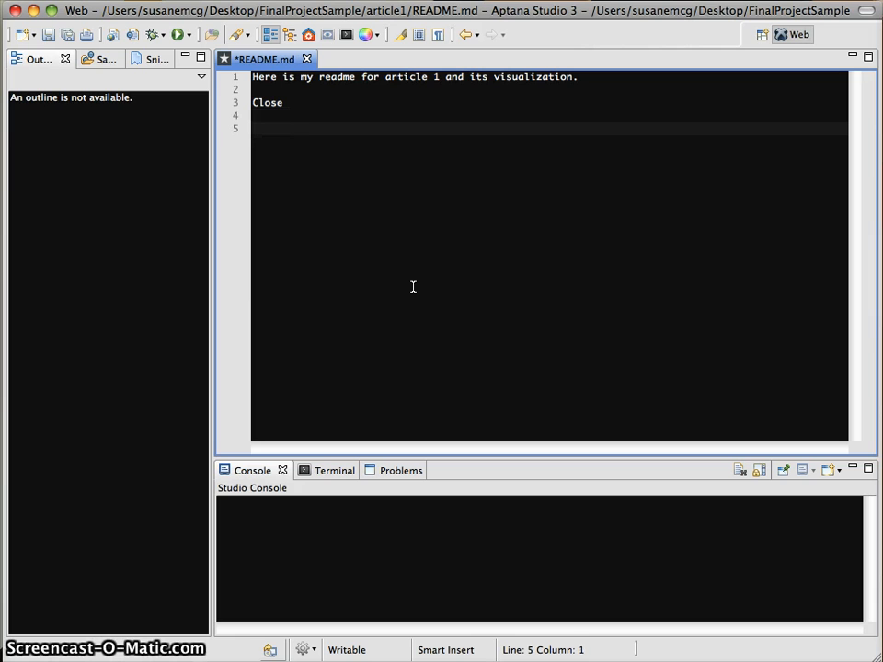
text(Description of clo)
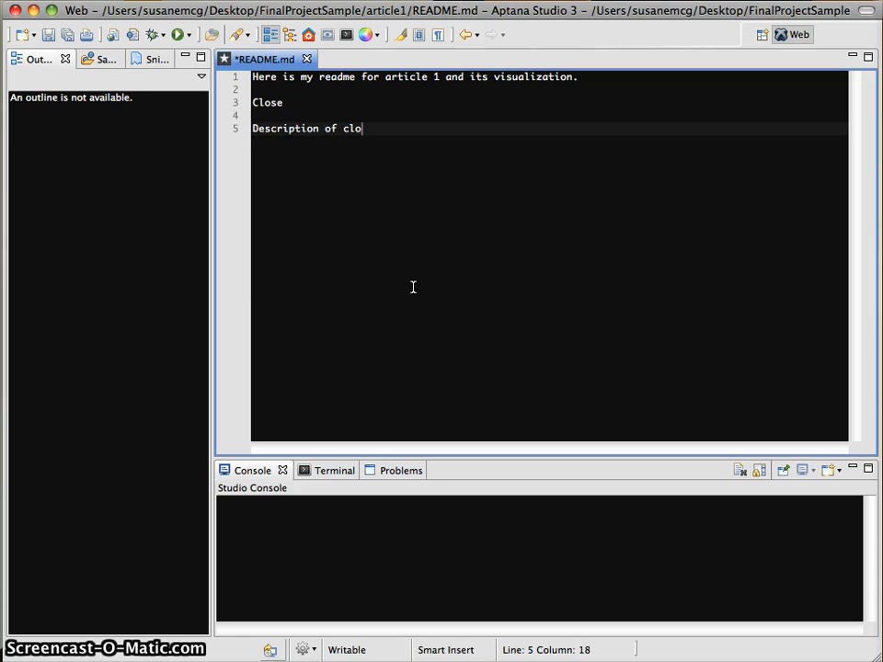
text(se scenario)
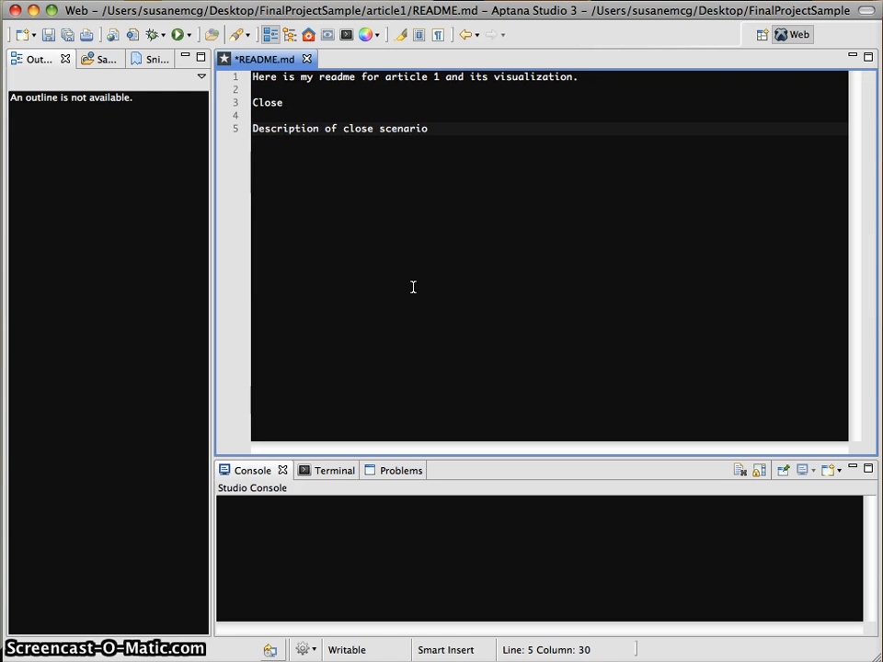
text(.)
Add a 'Middle' heading with the line 'Description of "middle" scenario.'.
key(Return)
key(Return)
text(Middle)
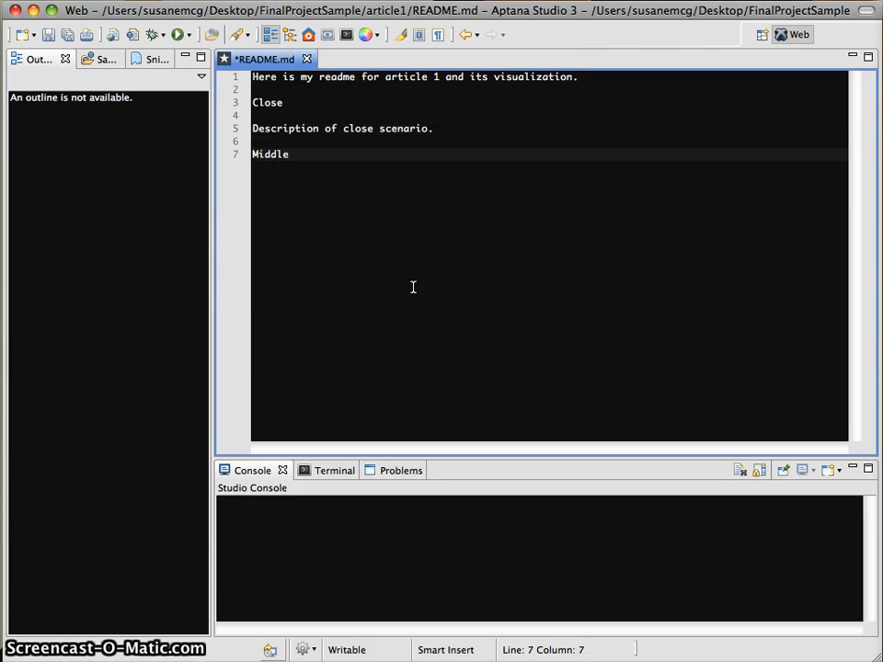
key(Return)
text(Description of "Mid)
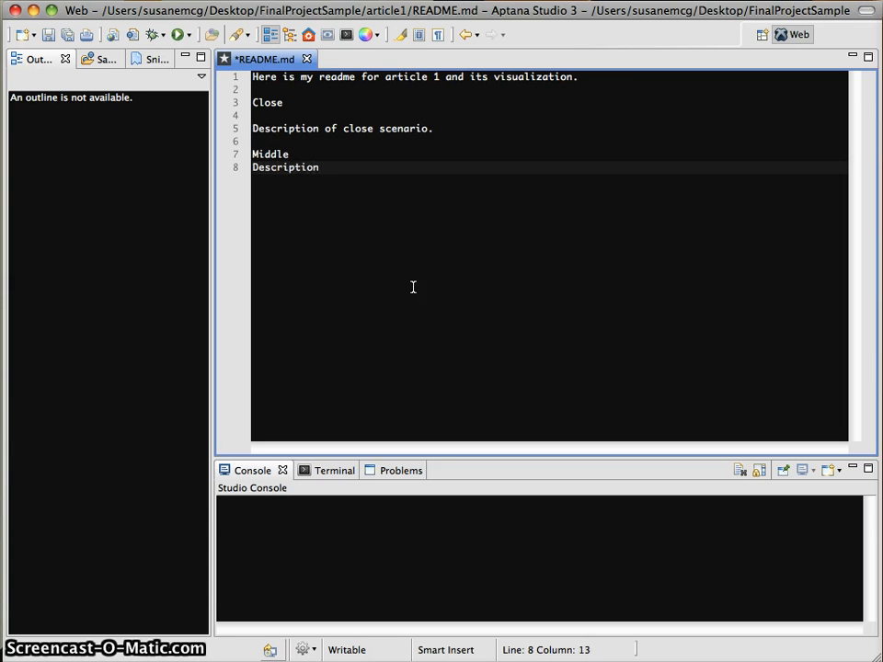
key(BackSpace)
key(BackSpace)
key(BackSpace)
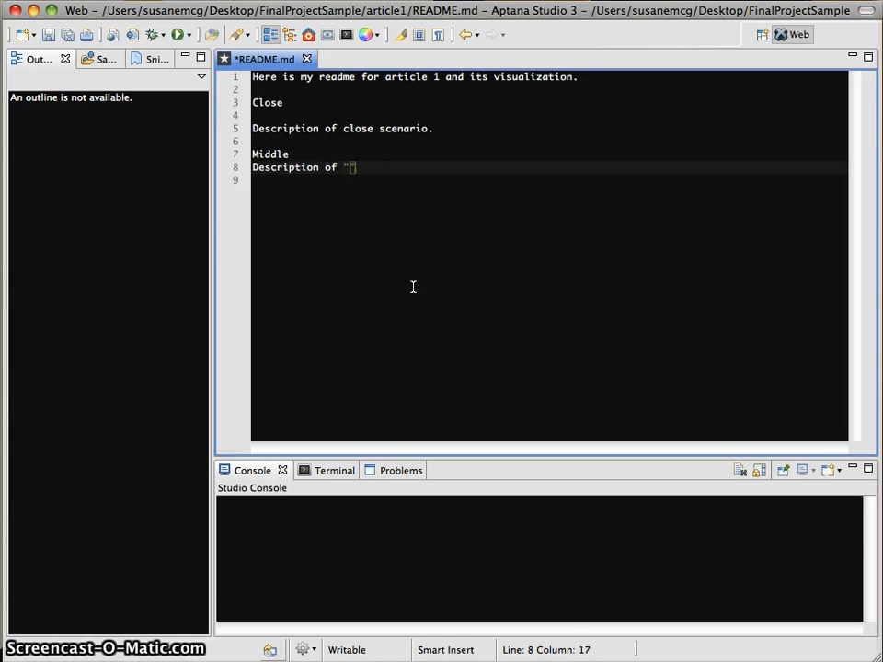
text(middle)
key(Down)
key(Return)
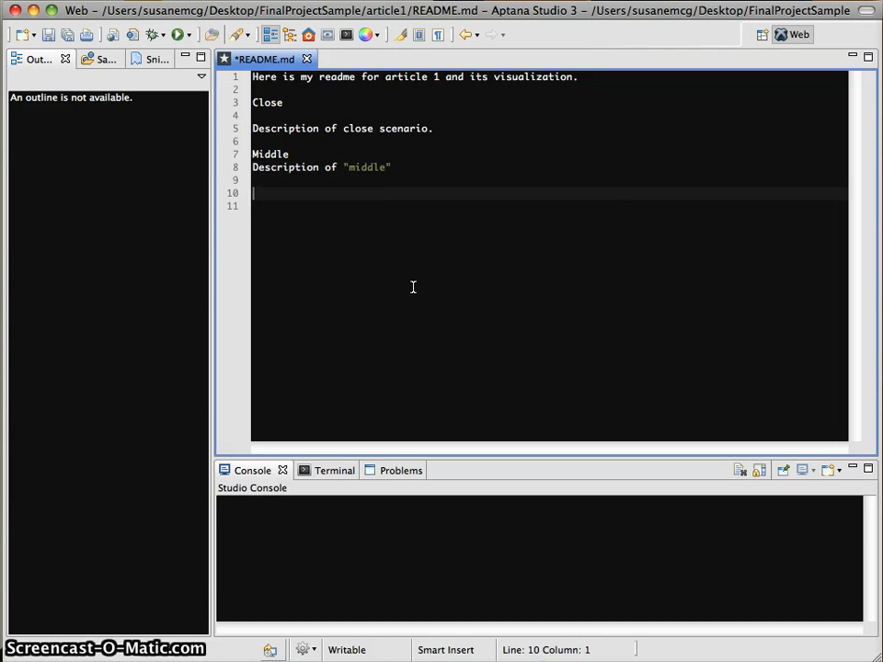
Start a 'Reach' heading and begin its description line.
text(Reach)
key(Return)
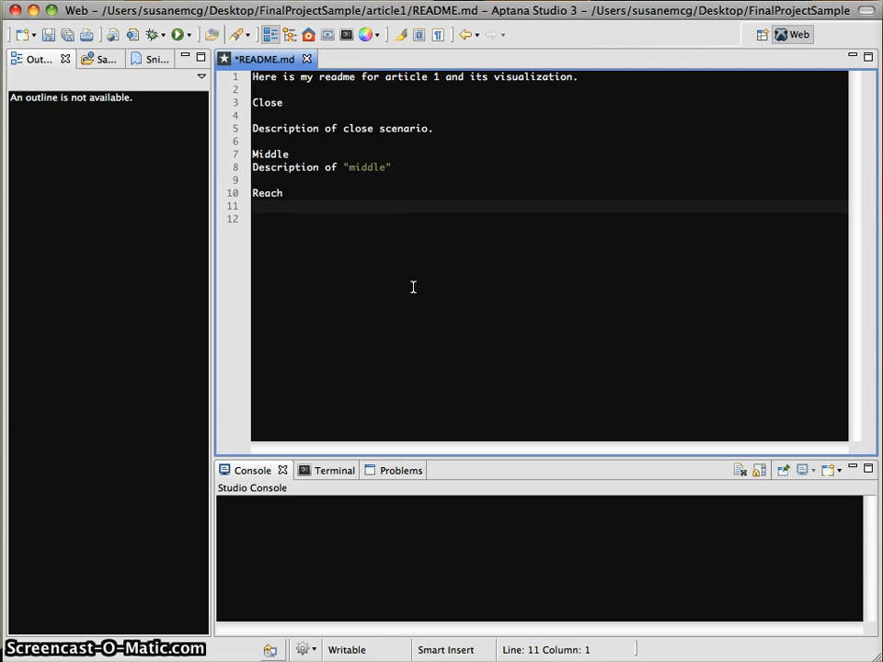
text(Des)
click(452, 175)
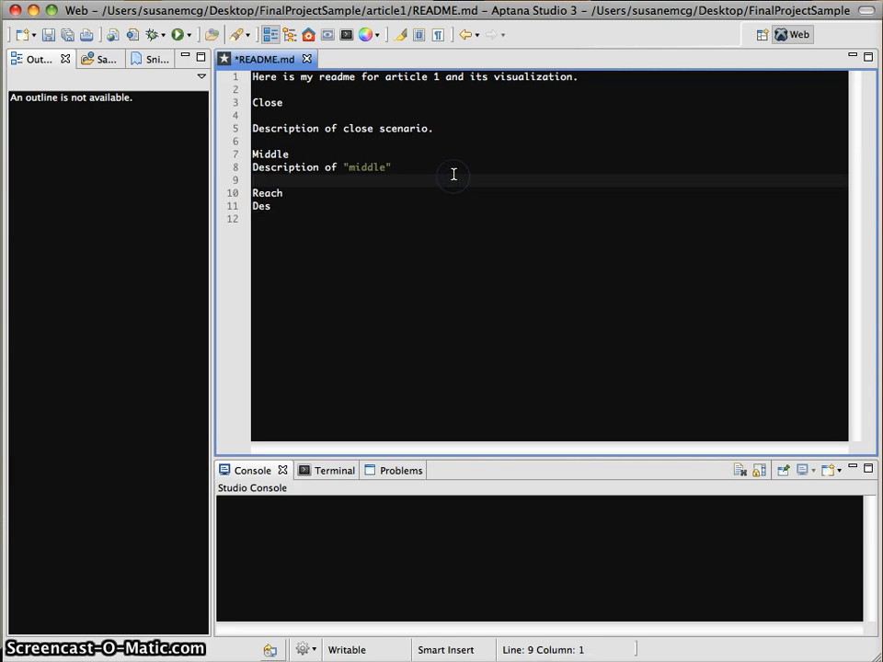
click(454, 173)
text(scenario.)
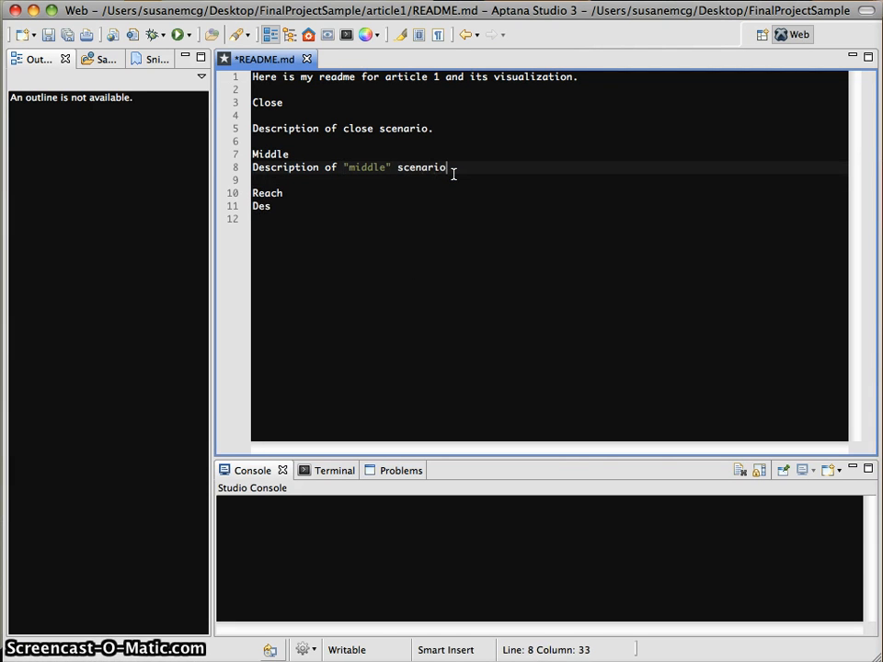
Copy the middle description onto the Reach line and change the word to reach.
click(256, 179)
click(255, 173)
key(super+c)
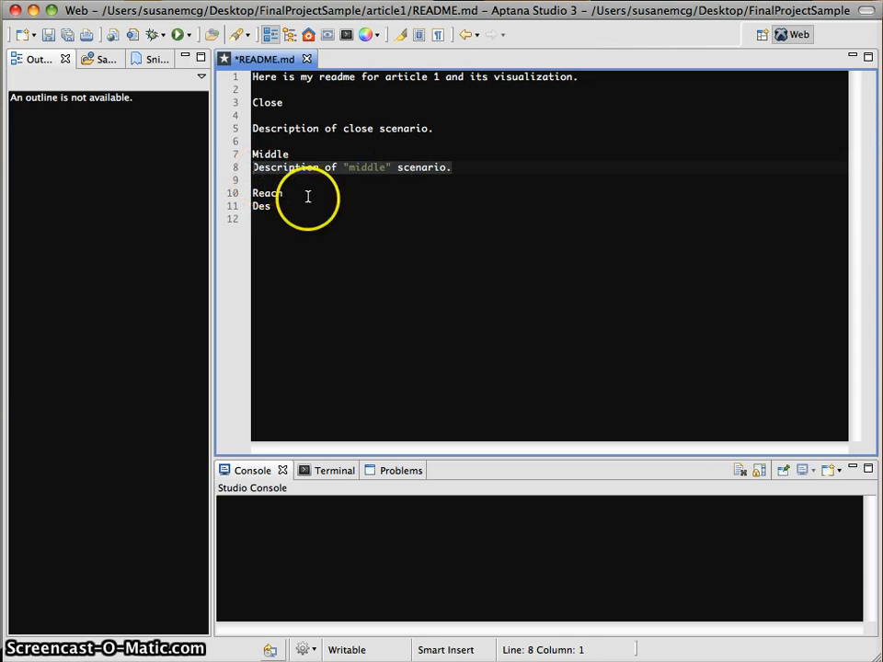
drag(292, 218, 231, 216)
key(super+v)
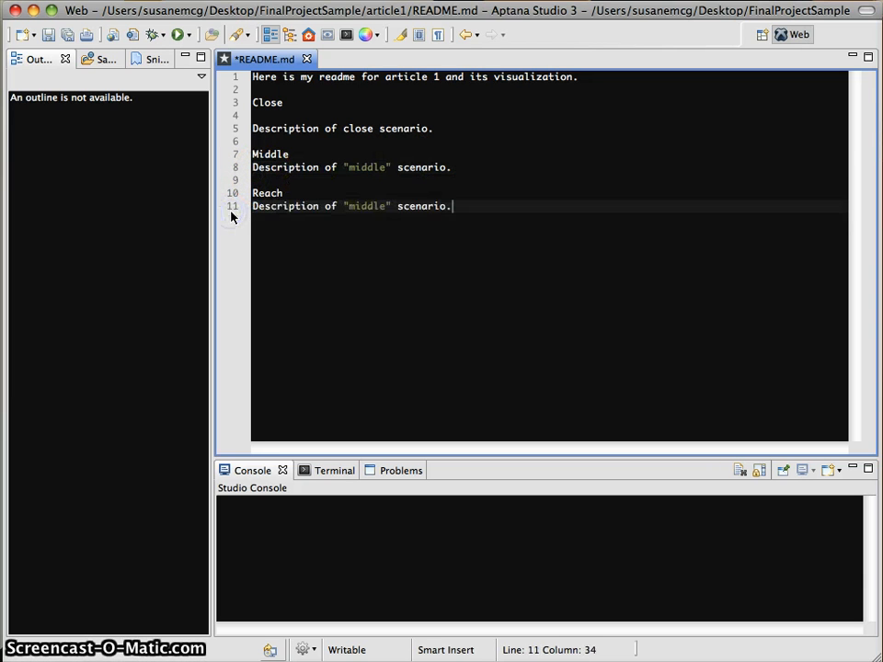
double_click(385, 206)
text(meach)
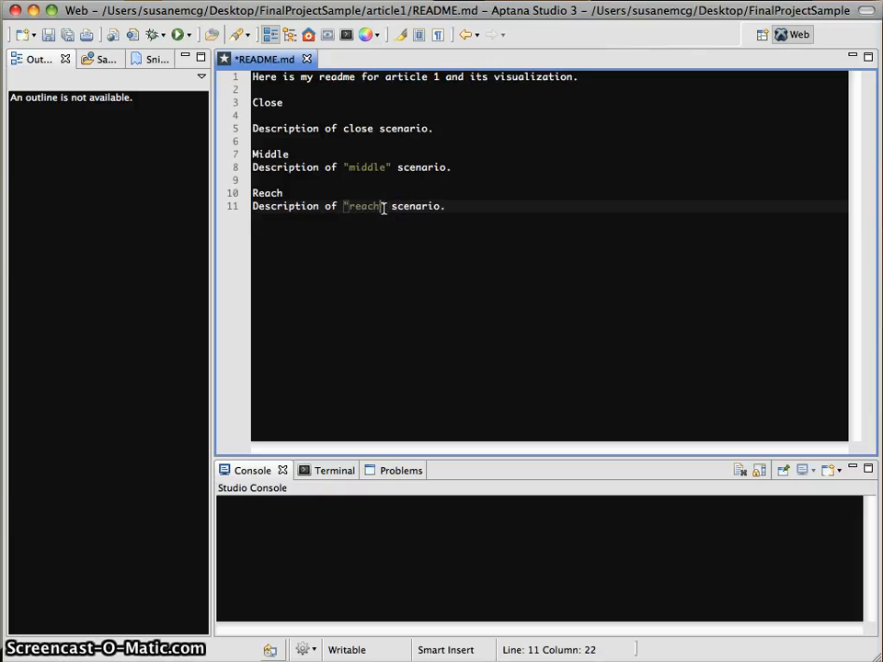
Put quotes around close on line 5, save the README, and minimize Aptana.
click(343, 130)
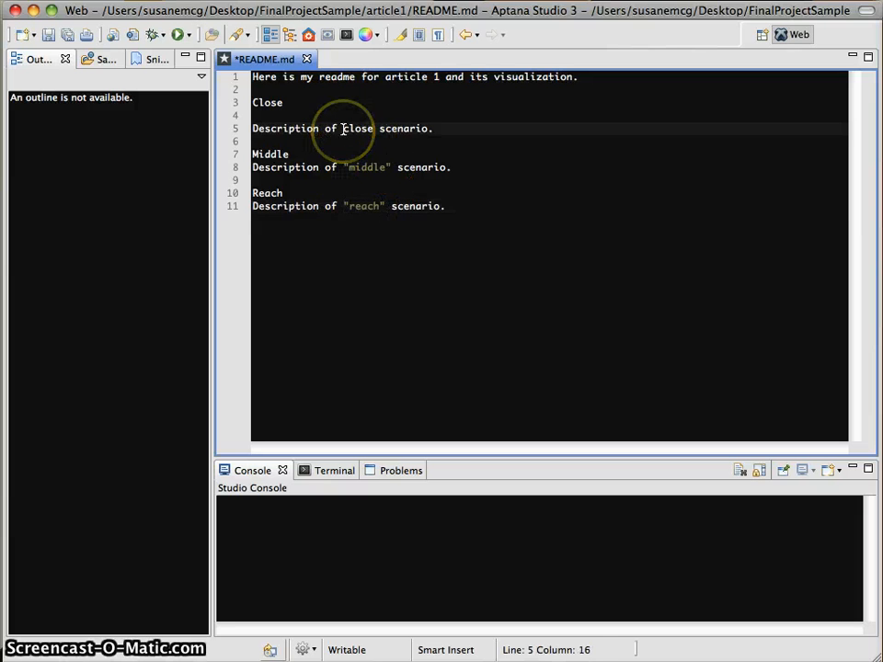
text(")
key(Right)
key(Right)
key(Right)
key(Right)
key(Right)
text(")
key(ctrl+s)
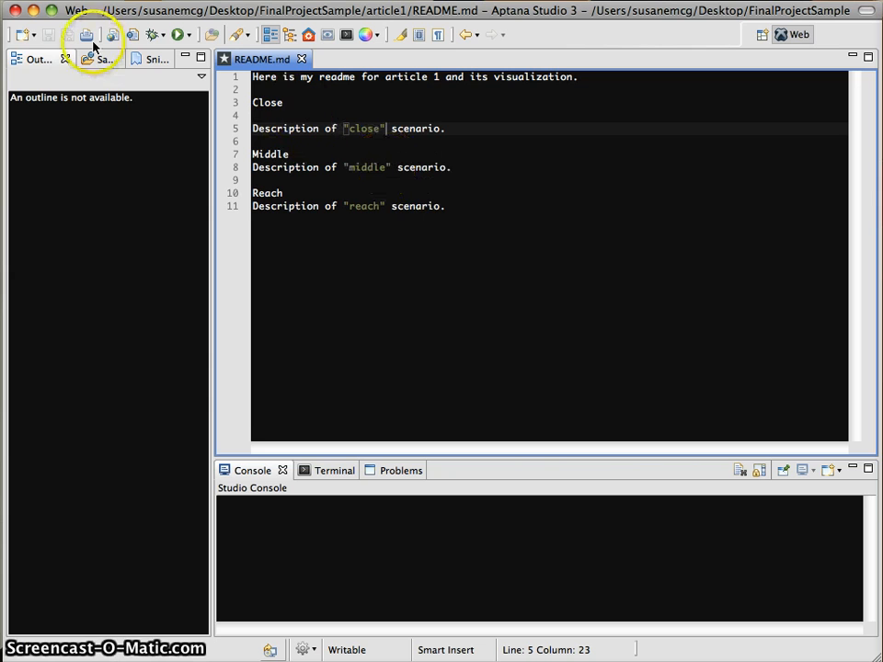
click(33, 10)
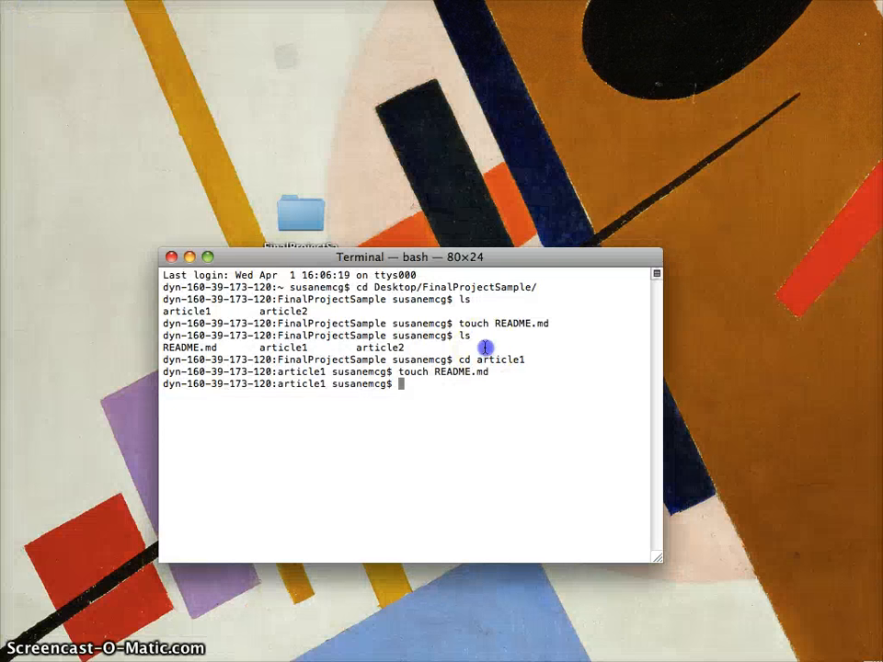
Go up to FinalProjectSample, list its contents, and check git status.
text(cd ../)
key(Return)
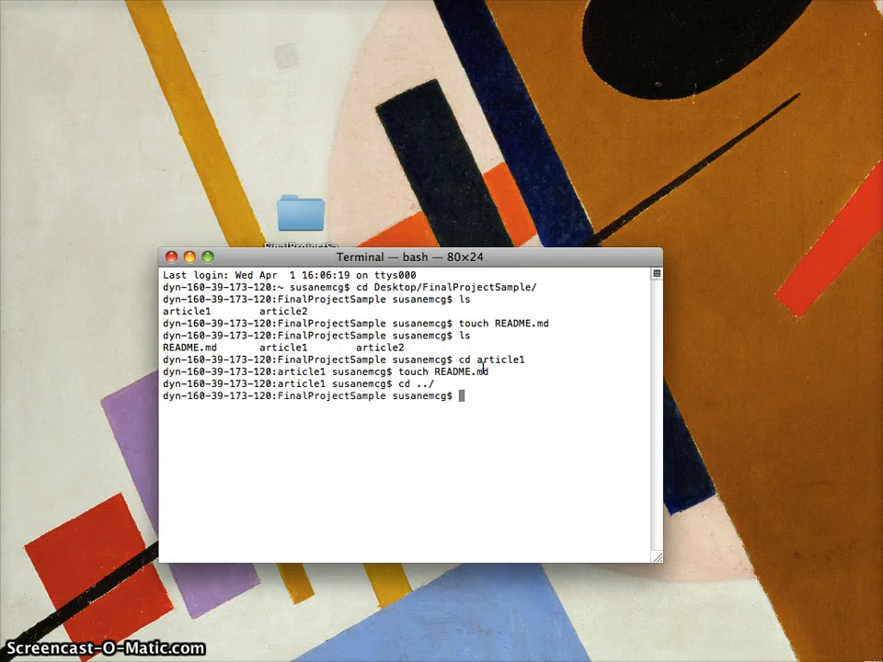
text(ls)
key(Return)
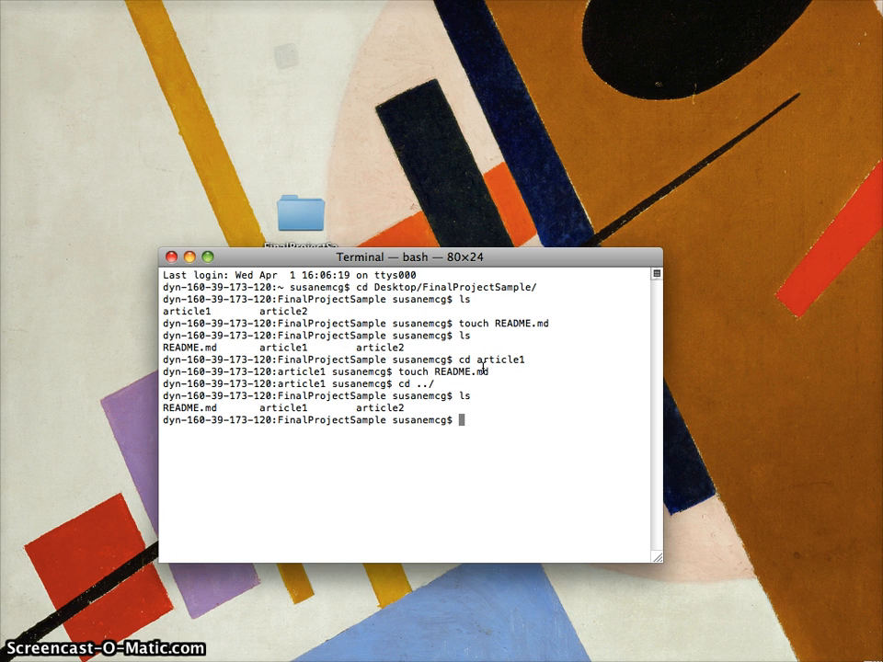
text(l)
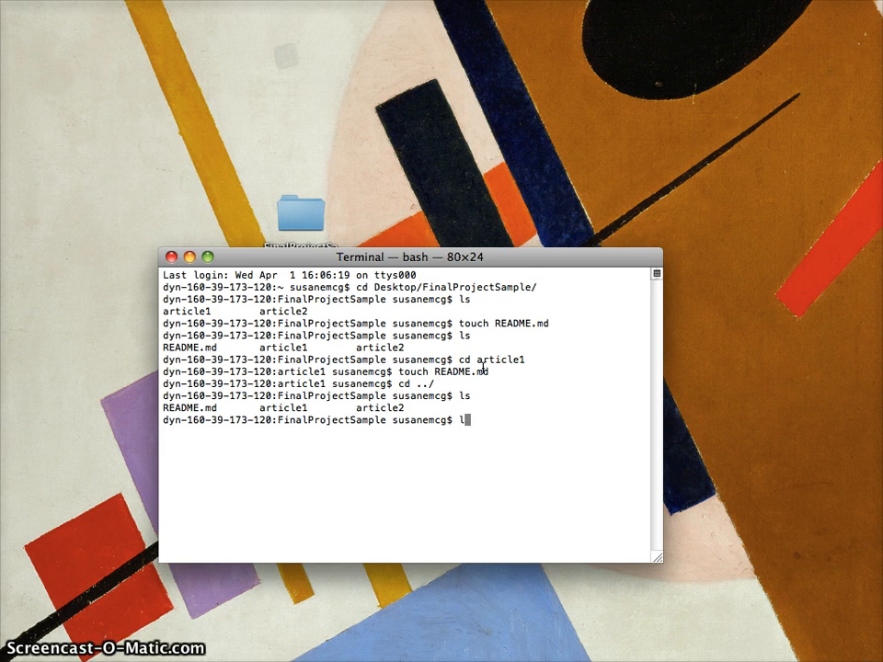
key(BackSpace)
text(git statu)
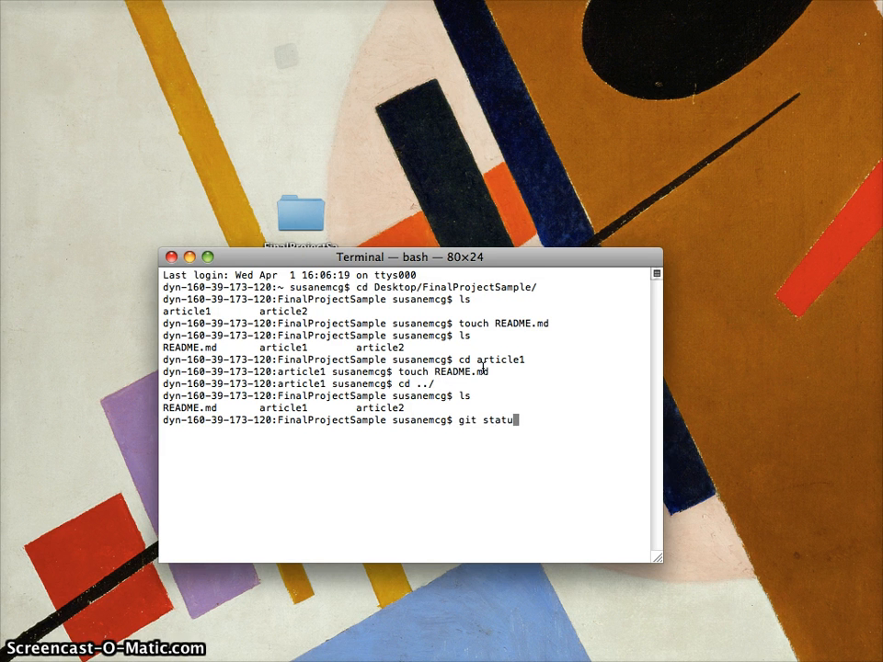
text(s)
key(Return)
Initialize a Git repository and stage all files with git add -A.
text(git init)
key(Return)
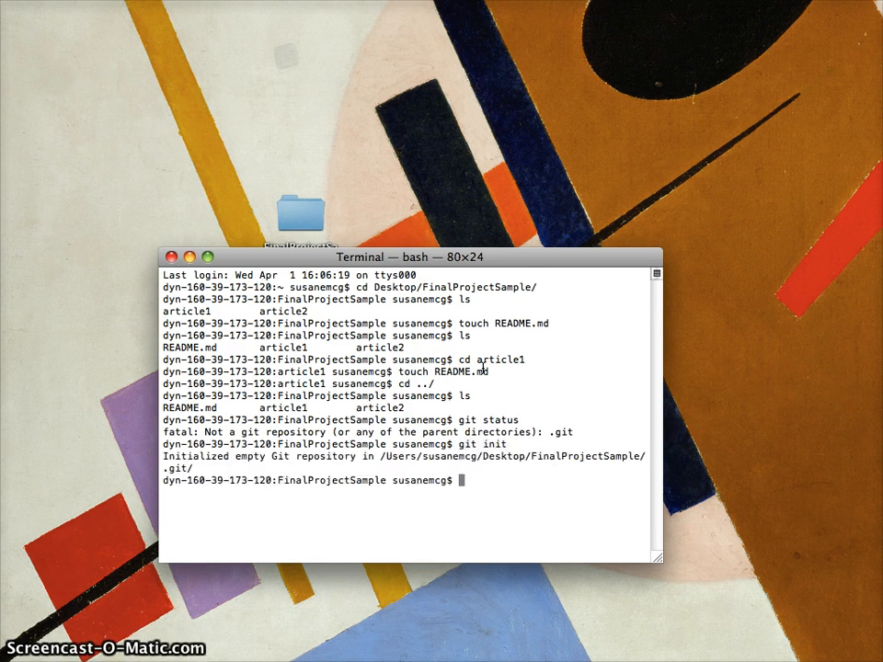
text(git add -A)
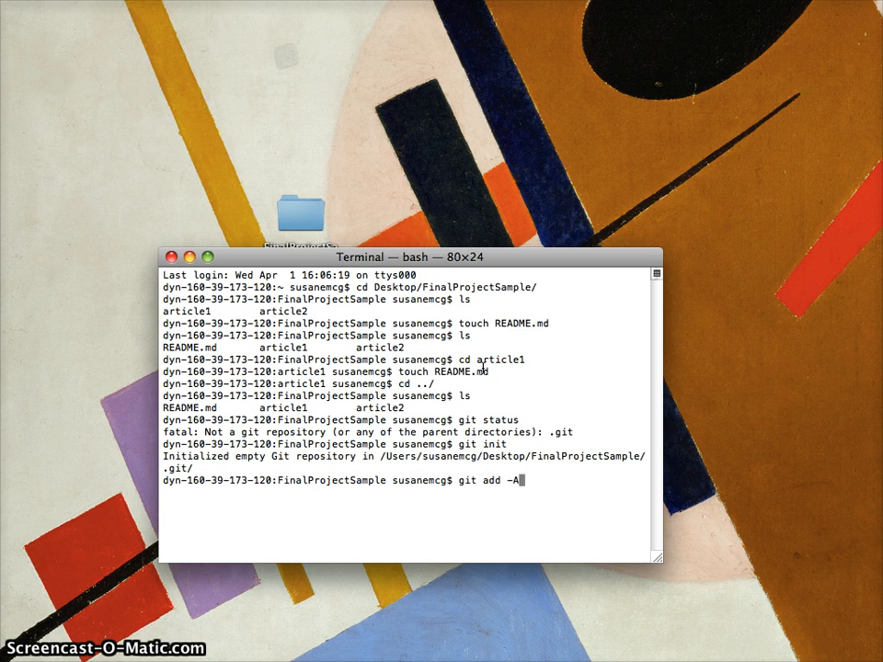
key(Return)
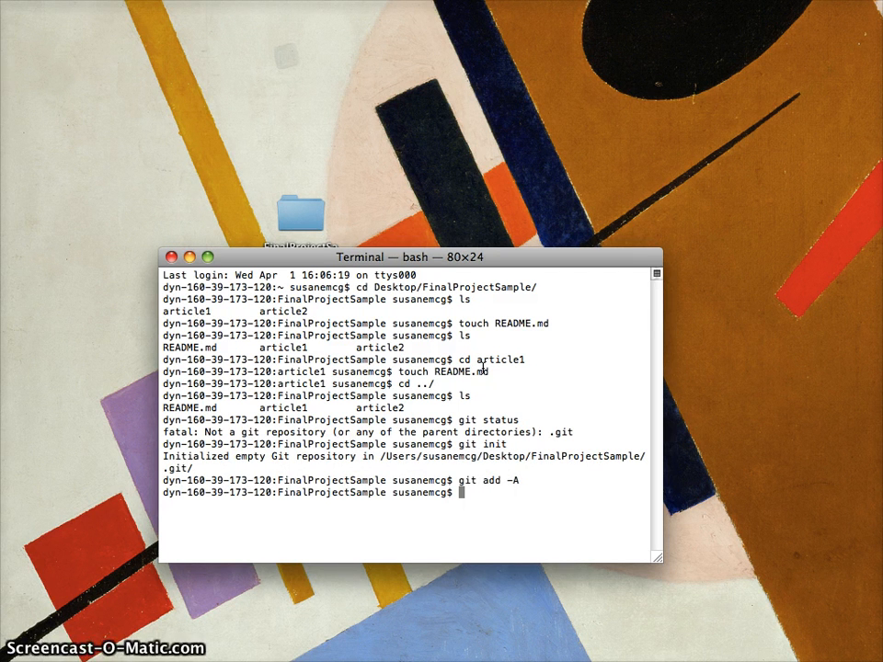
Commit everything with git commit -a -m "Initial commit.".
text(git cmoot)
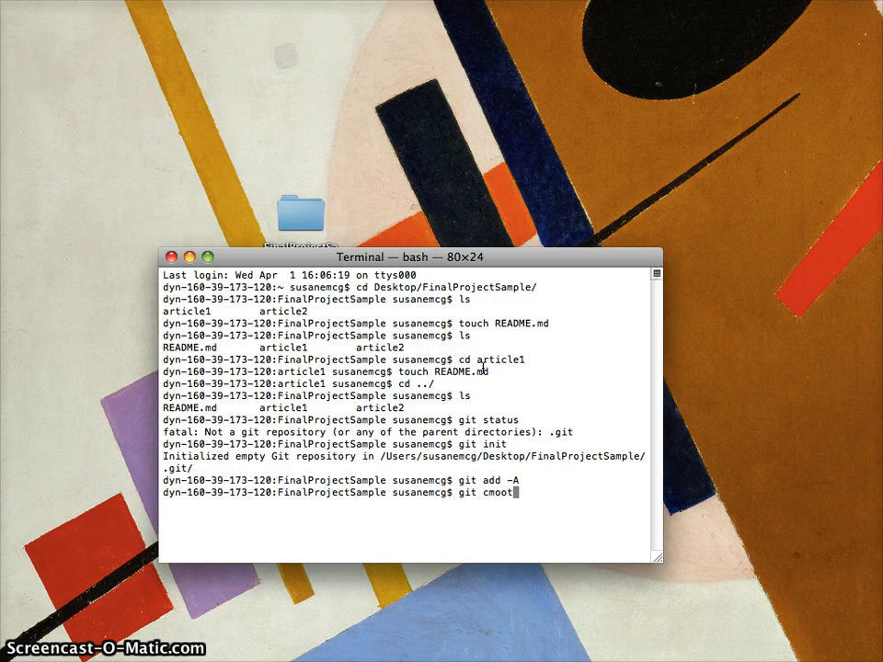
key(BackSpace)
key(BackSpace)
key(BackSpace)
key(BackSpace)
text(ommit -a)
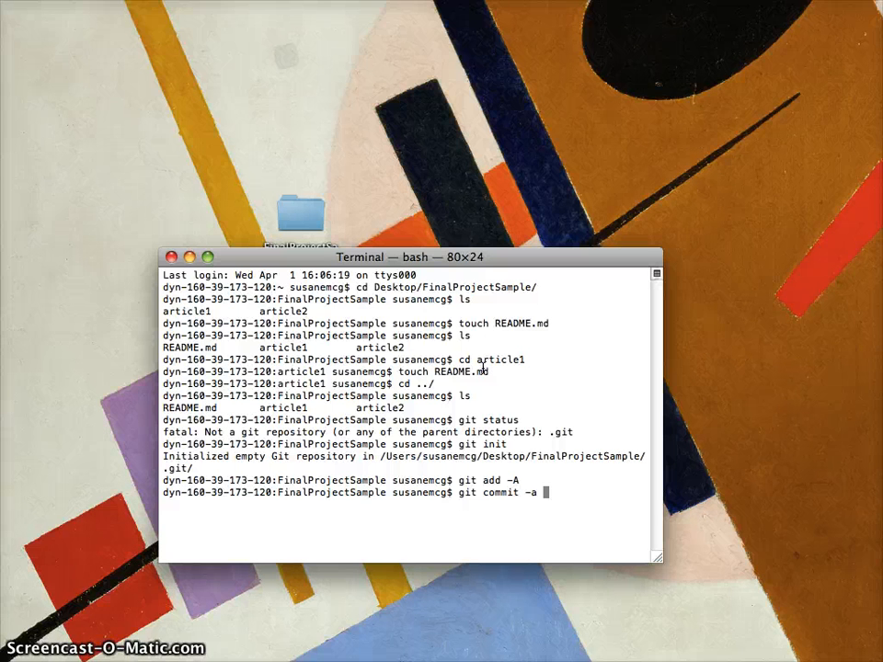
text(-m "Initiat)
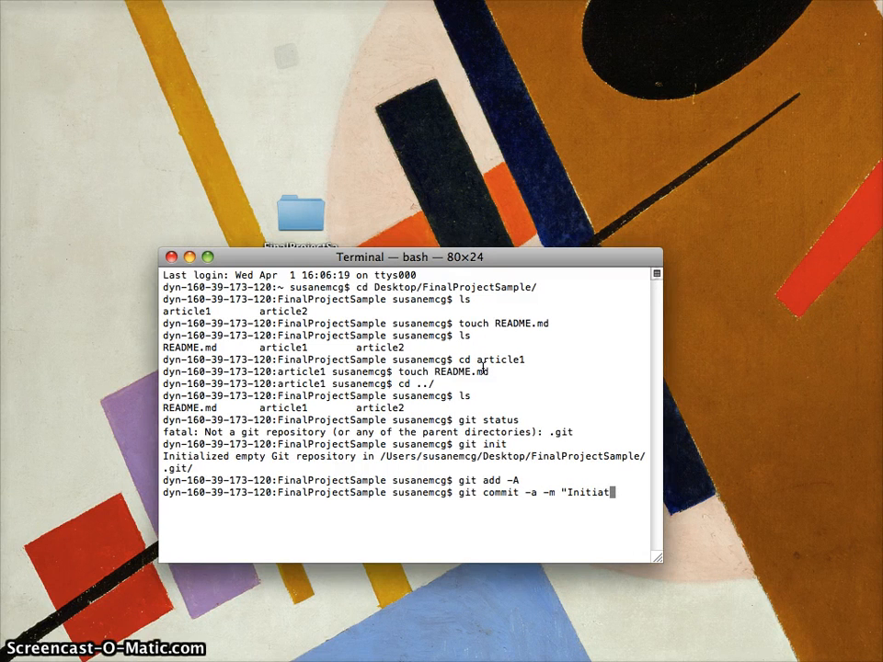
key(BackSpace)
key(BackSpace)
text(l)
key(BackSpace)
text(al co)
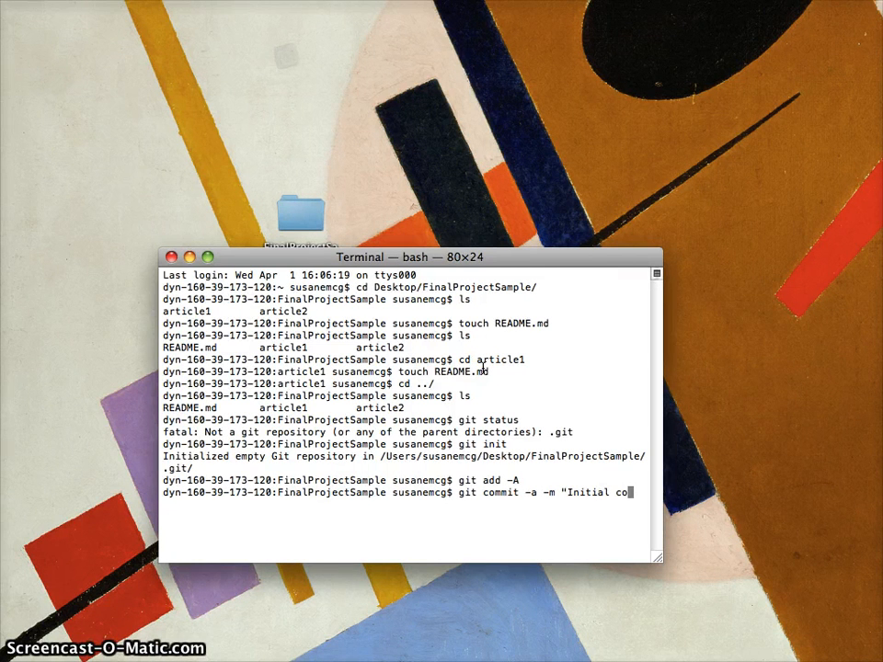
text(mmit.")
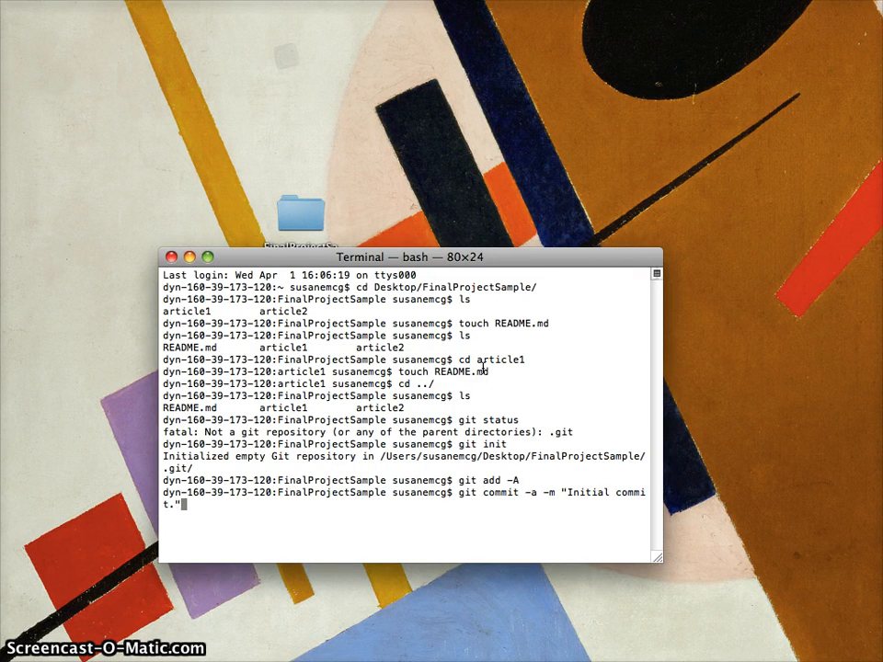
key(Return)
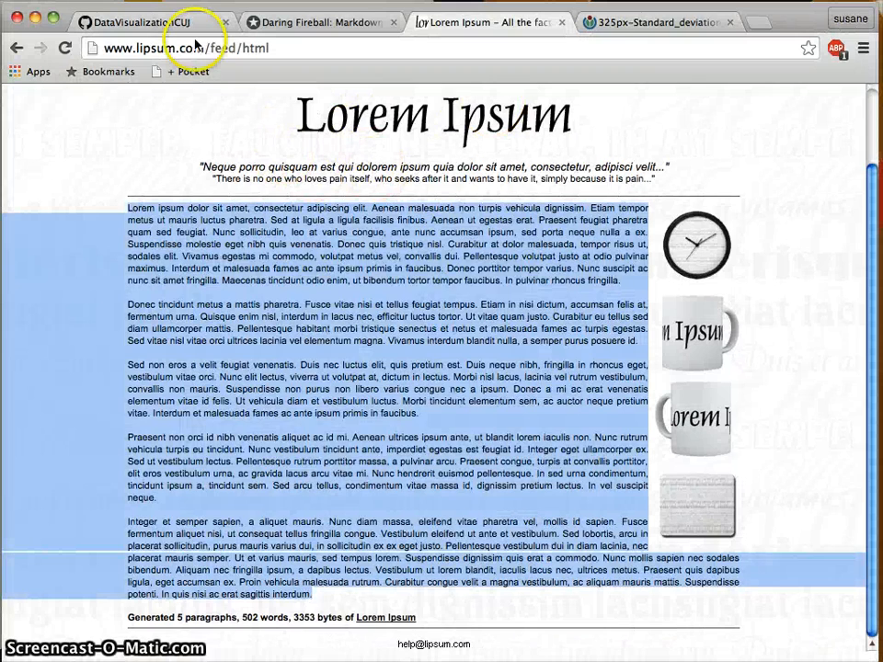
Start a new DataVisualizationCUJ repository named FinalProjectSample.
click(138, 21)
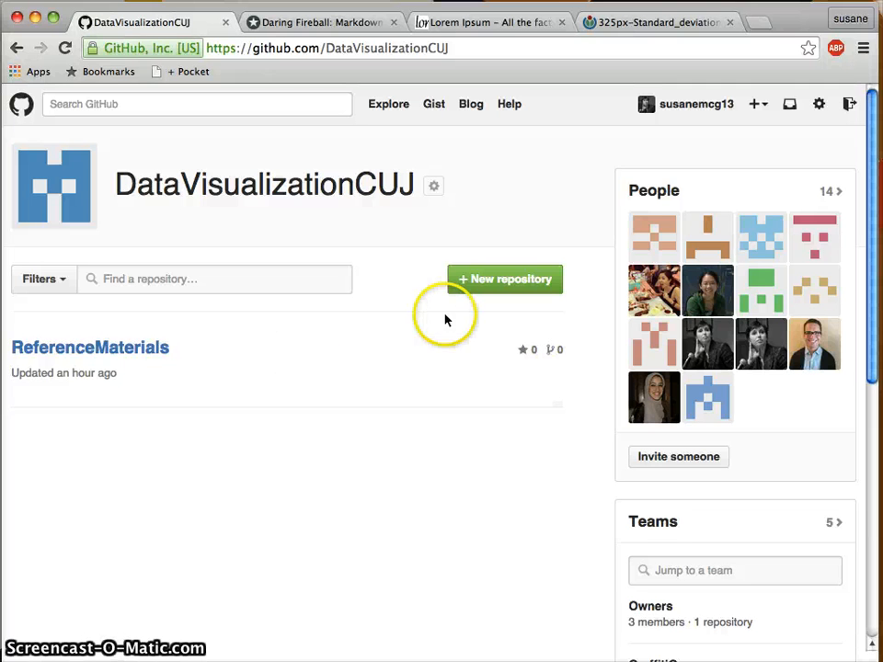
click(493, 285)
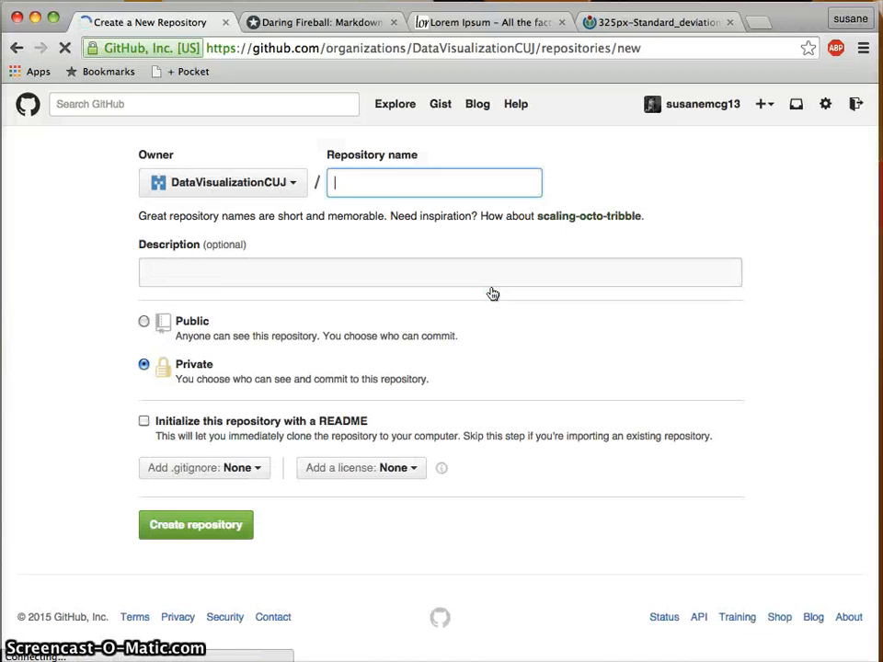
click(424, 191)
text(FinalPr)
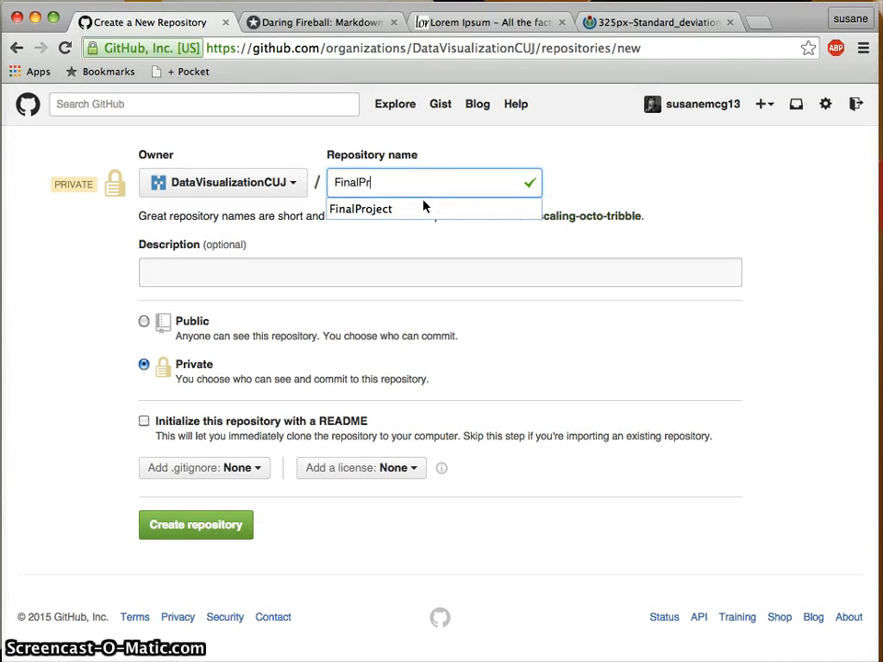
text(ojectSam)
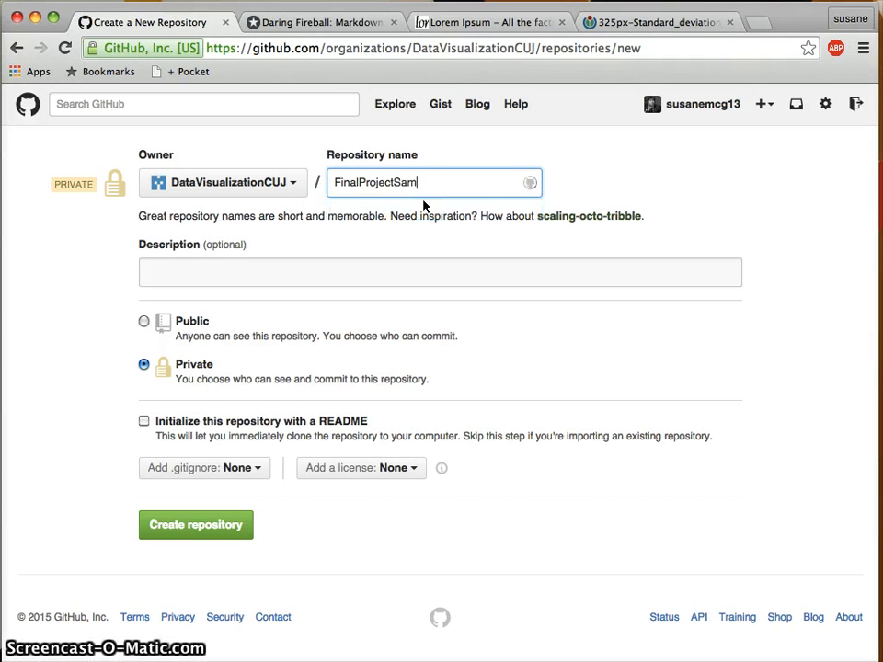
text(ple)
Describe it as 'Example set of files for organizing and documenting final projects.'.
click(410, 274)
text(Ex)
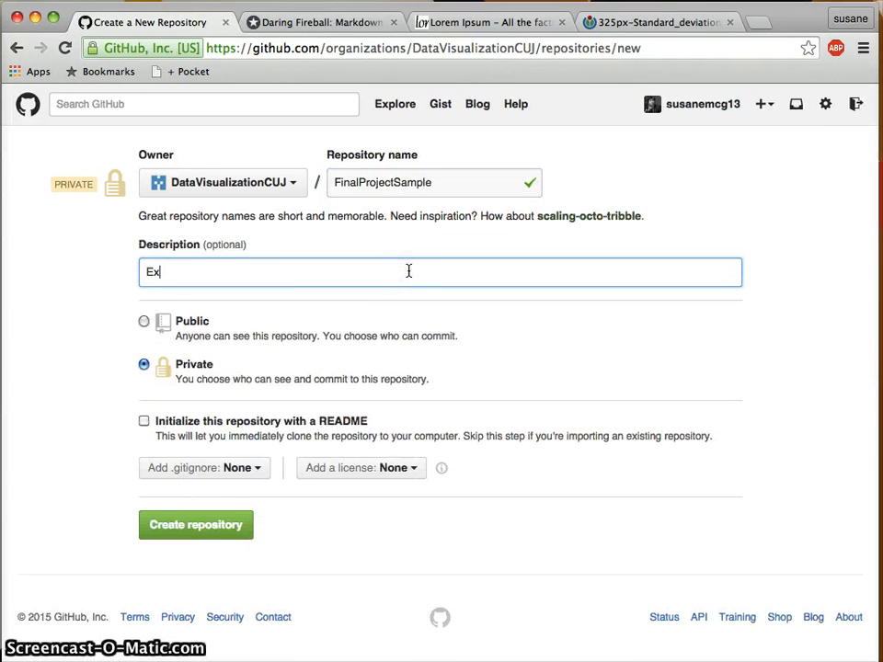
text(ample set of files for )
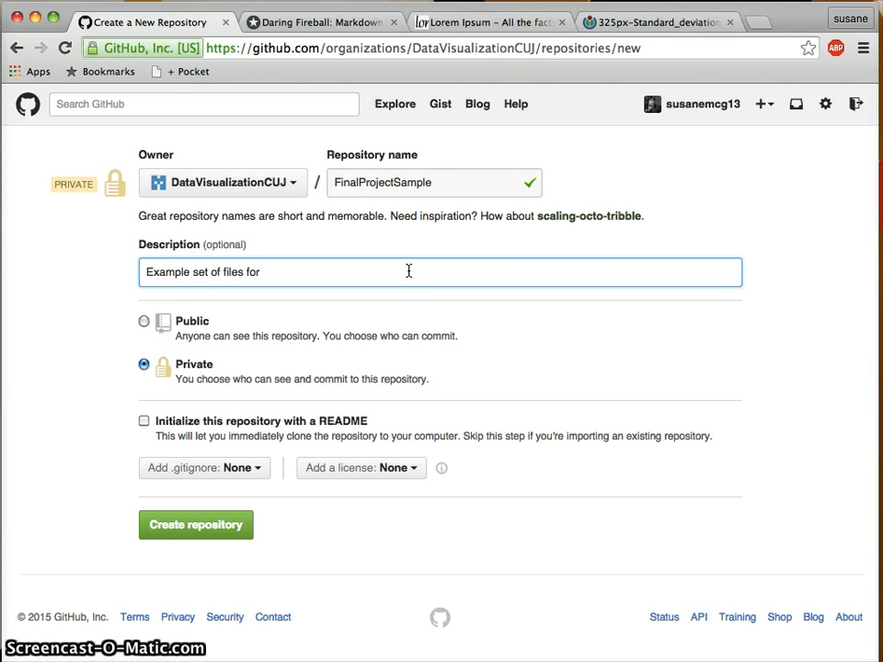
text(organi)
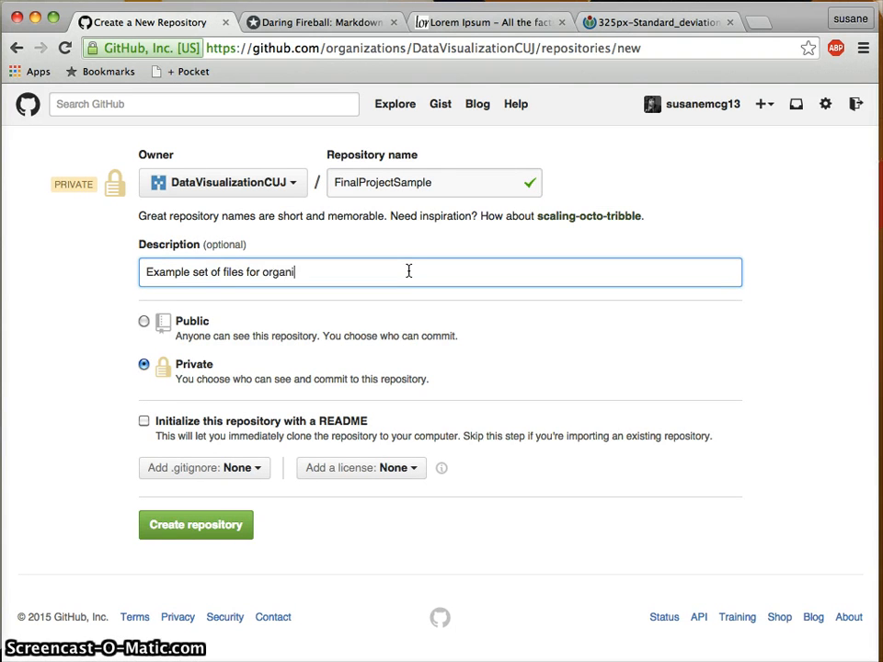
text(zing and m)
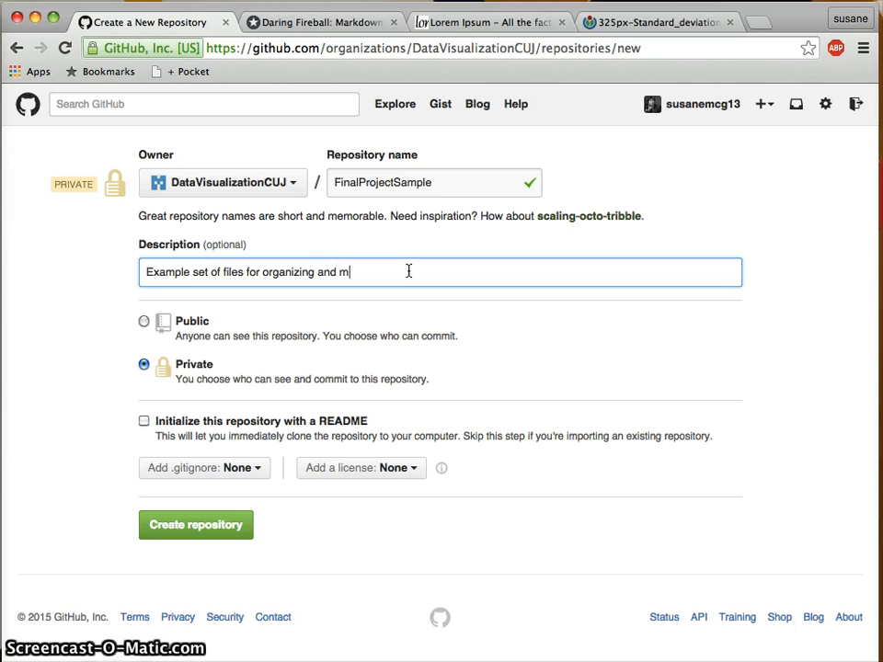
key(BackSpace)
text(document)
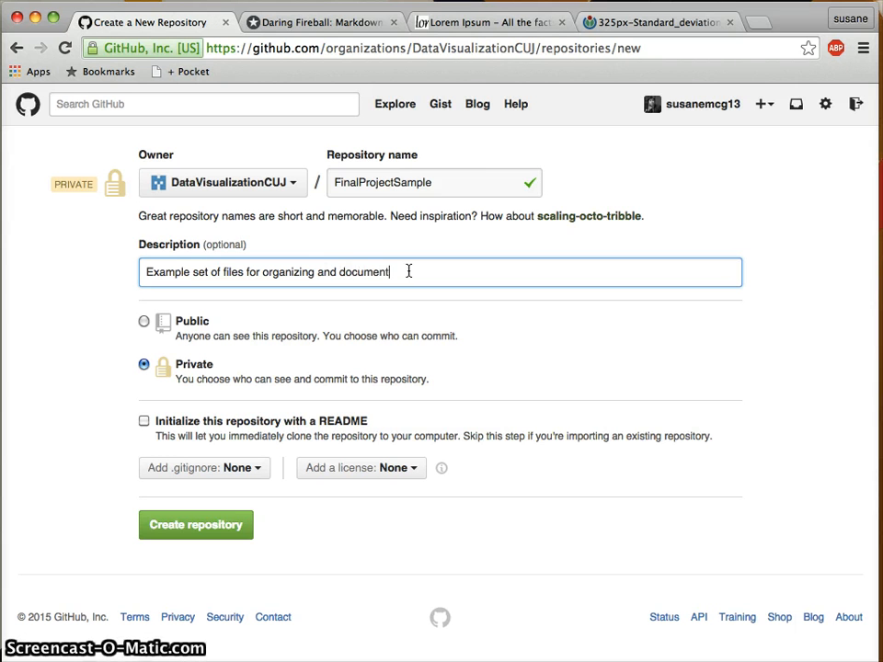
text(ationg)
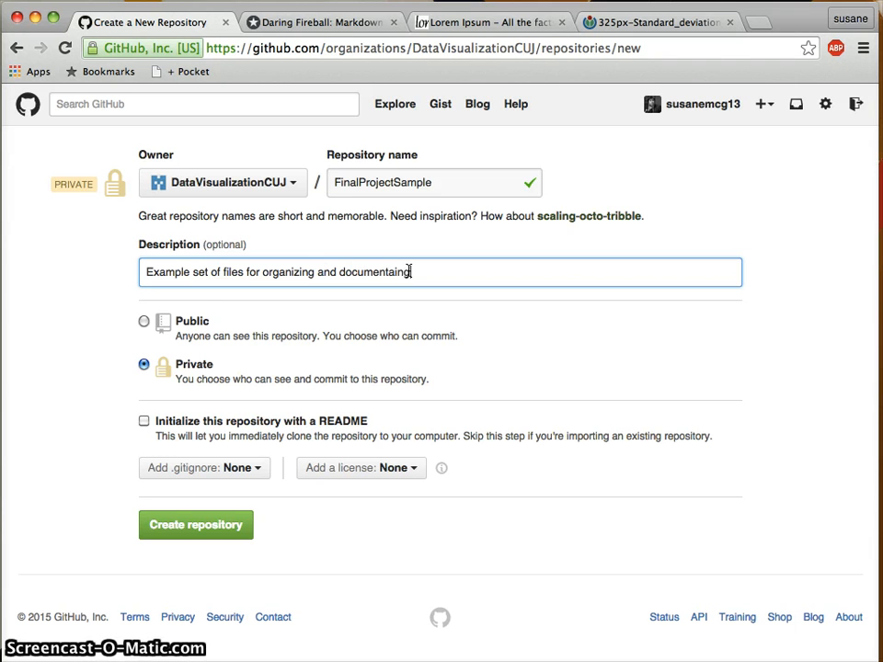
key(BackSpace)
key(BackSpace)
key(BackSpace)
key(BackSpace)
key(BackSpace)
text(ing fin)
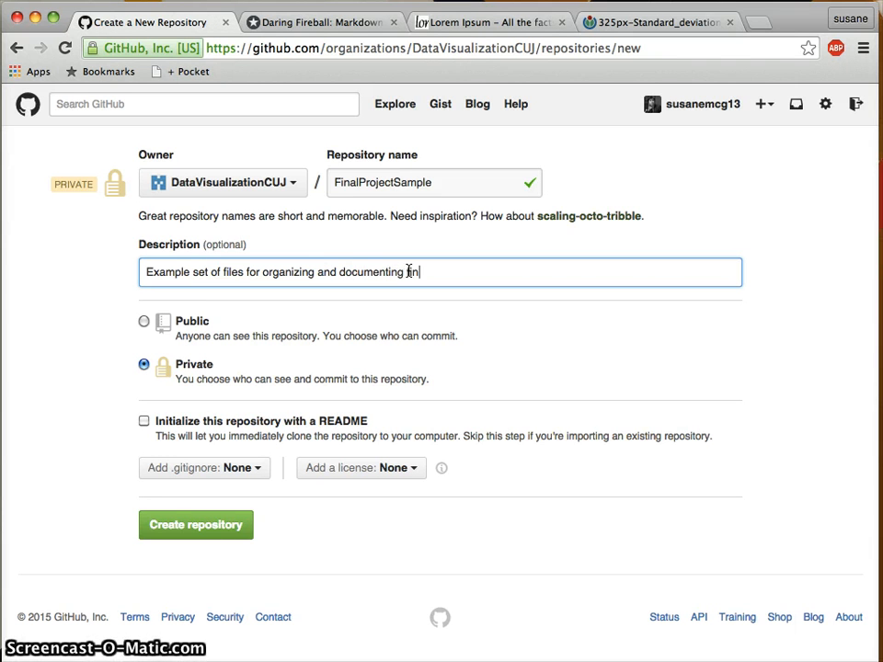
text(al projects.)
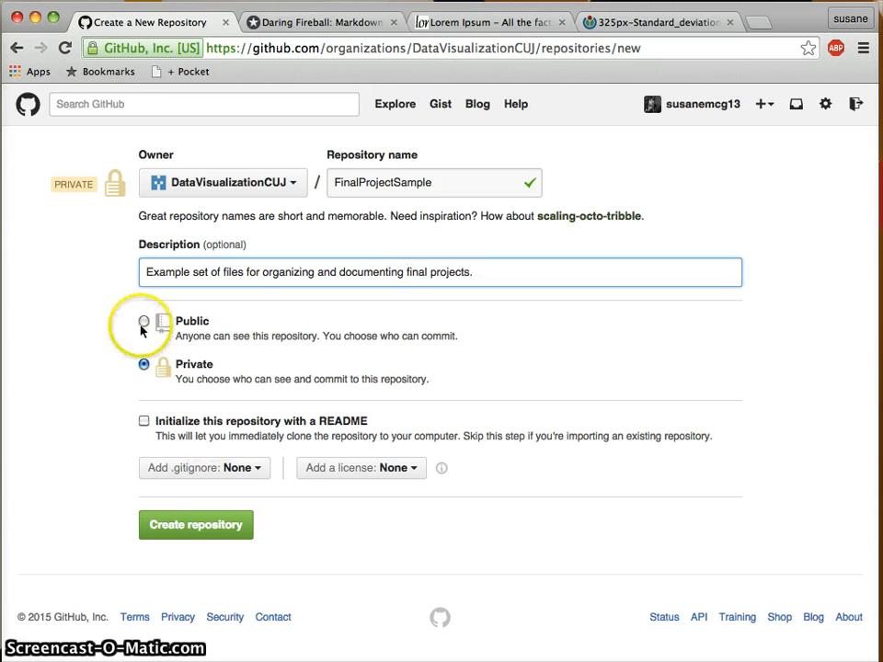
Make the repository public, create it, and select its HTTPS clone URL.
click(144, 322)
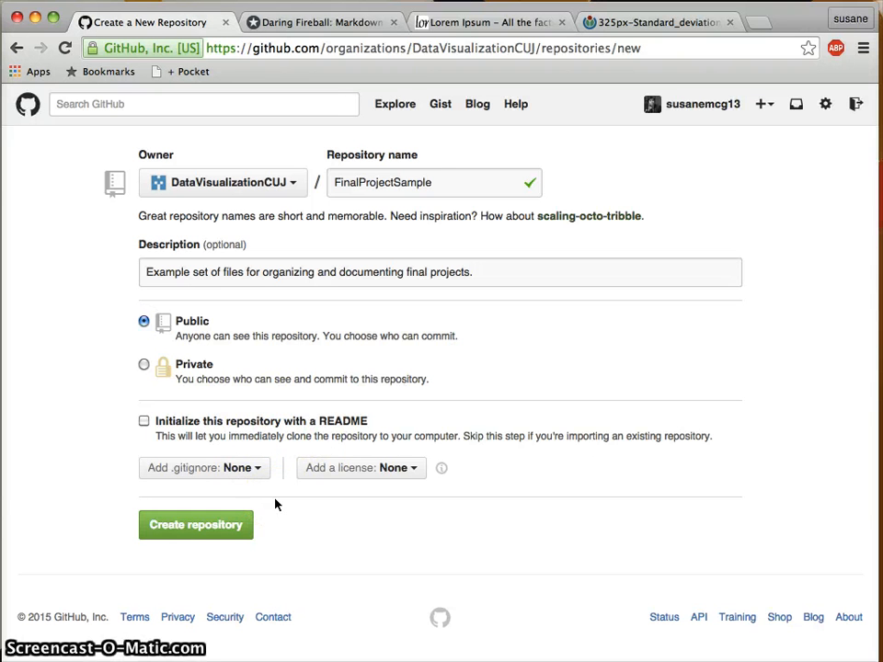
click(198, 525)
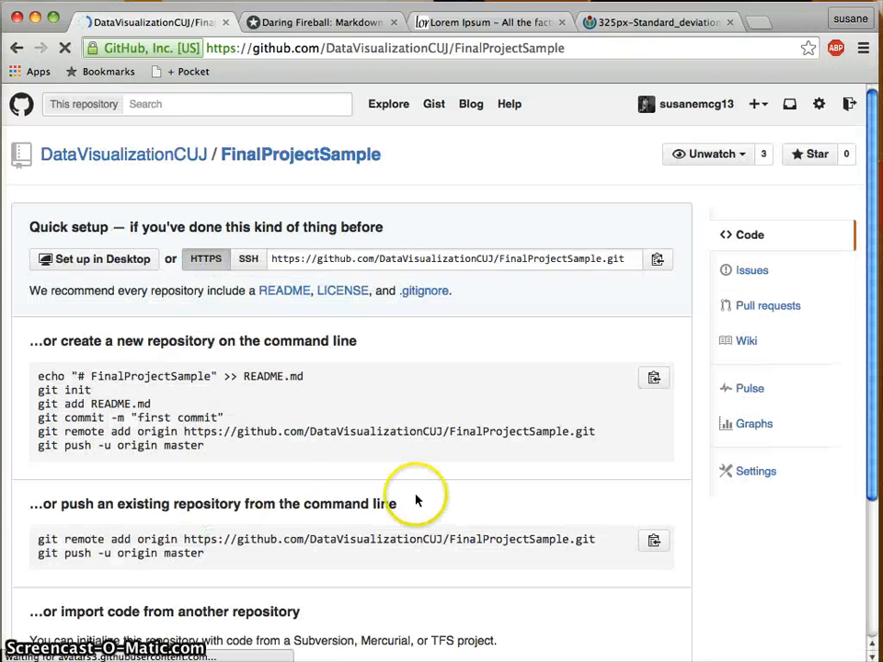
click(345, 266)
key(super+c)
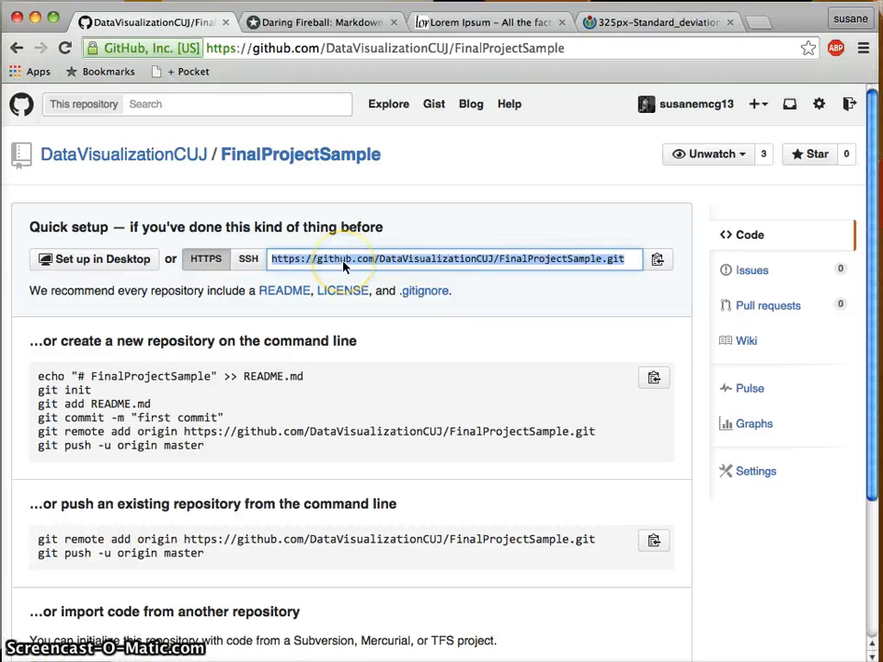
In Terminal, add the pasted GitHub FinalProjectSample URL as the origin remote.
key(ctrl+Up)
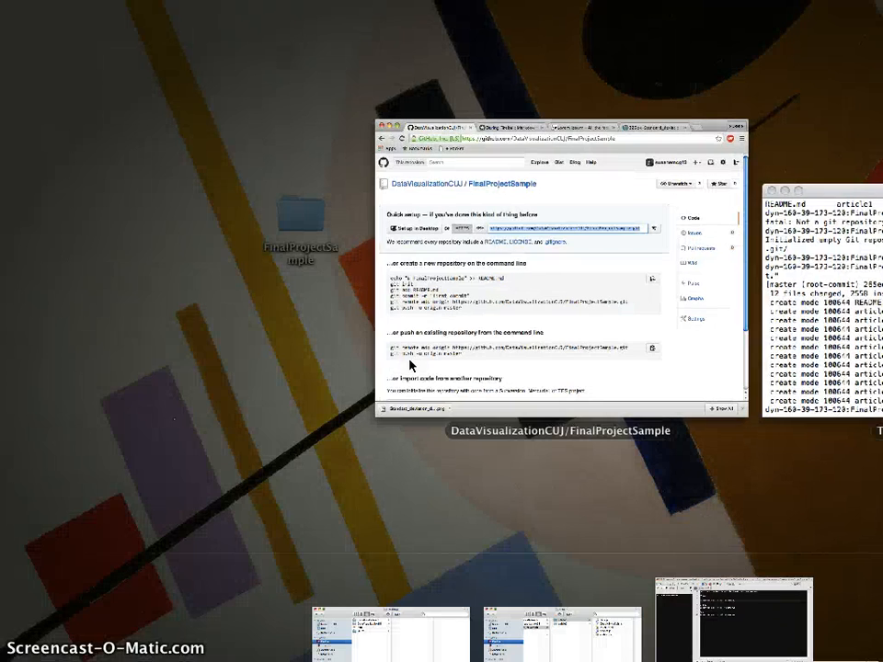
click(770, 342)
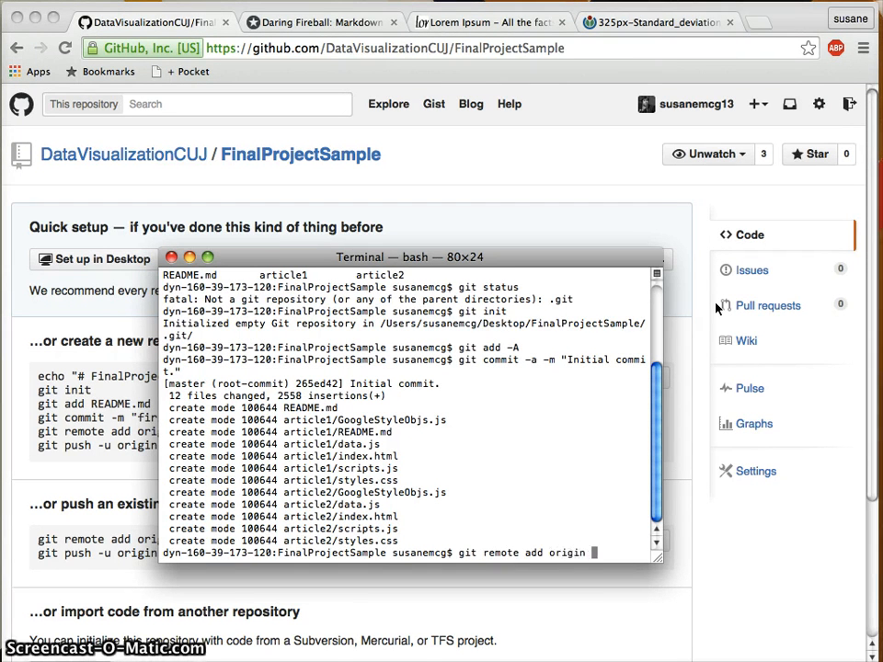
key(super+v)
key(Return)
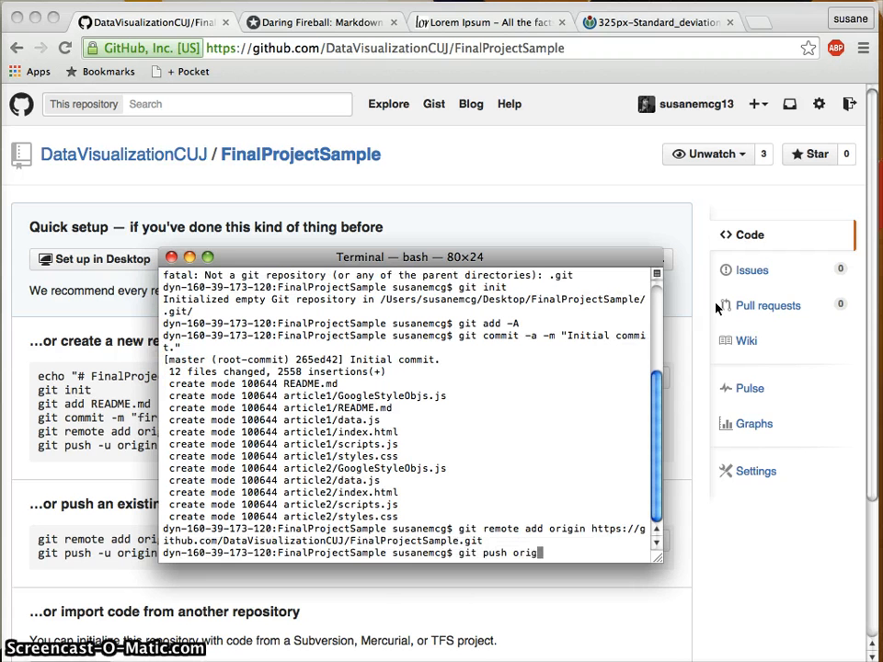
Push the master branch to origin with git push origin master, entering GitHub credentials.
text(git push origin master)
key(Return)
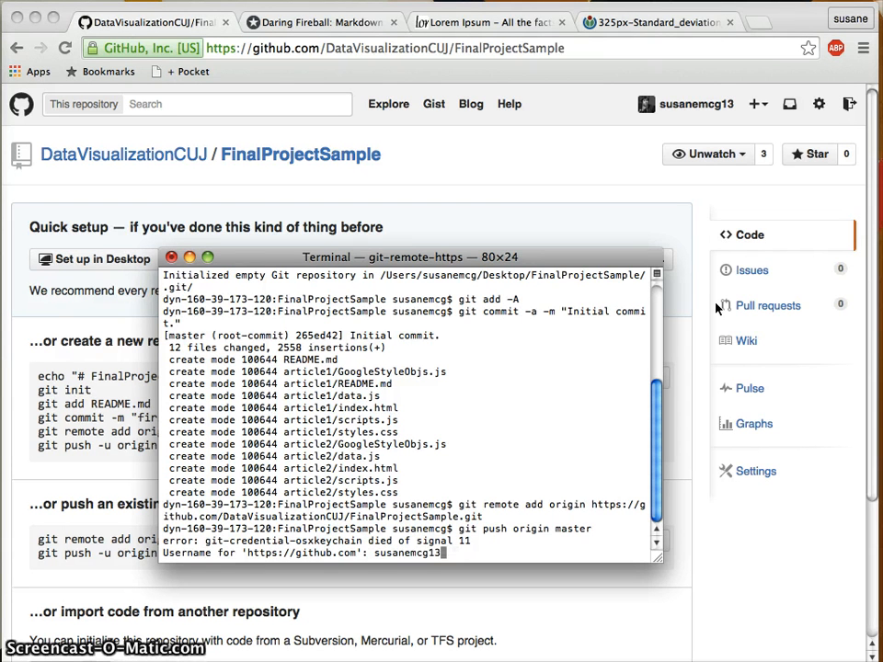
key(Return)
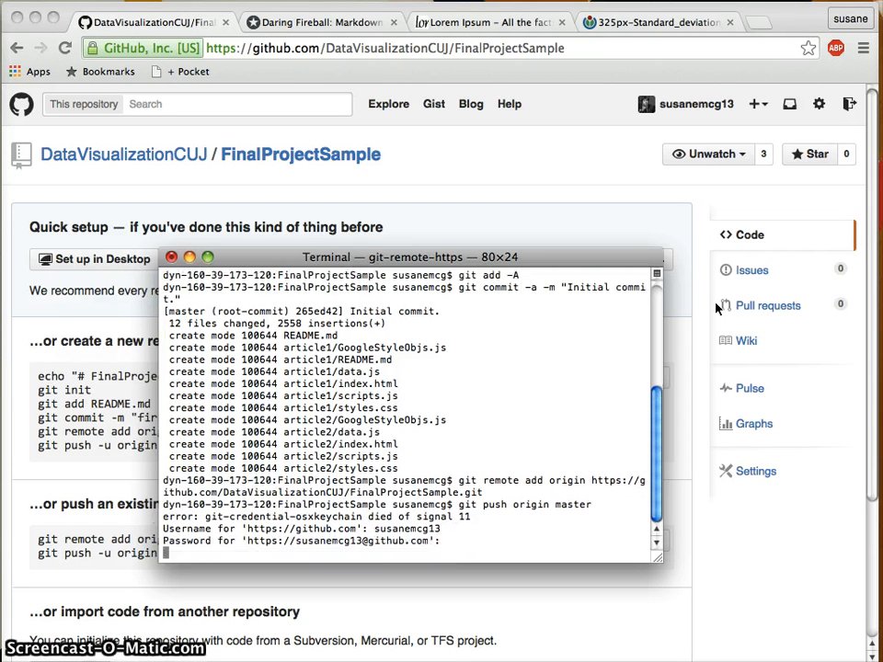
key(Return)
click(528, 148)
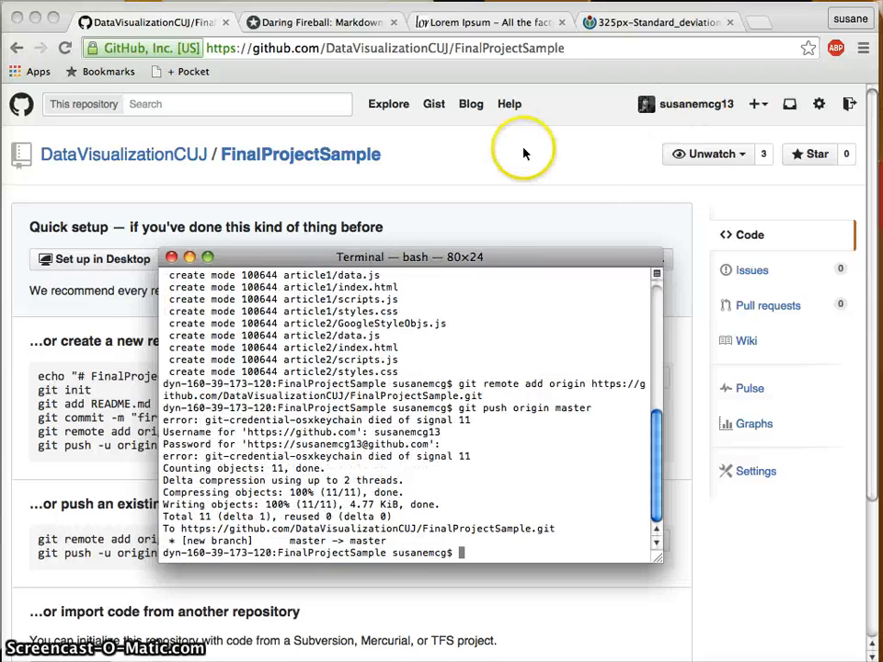
Reload the FinalProjectSample repo page, check the pushed files and README, open article1, then the Markdown guide.
click(364, 153)
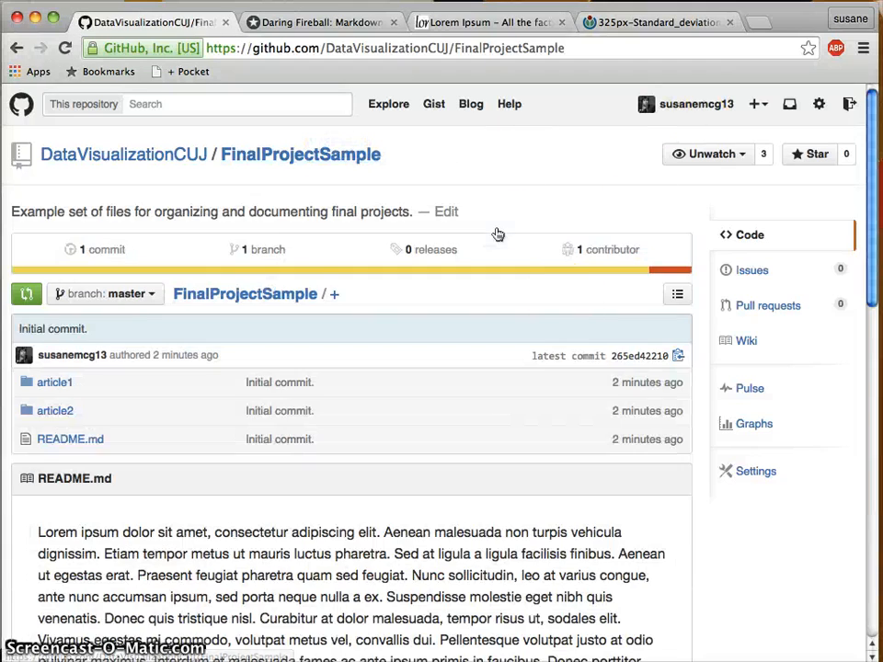
scroll(331, 526, down, 15)
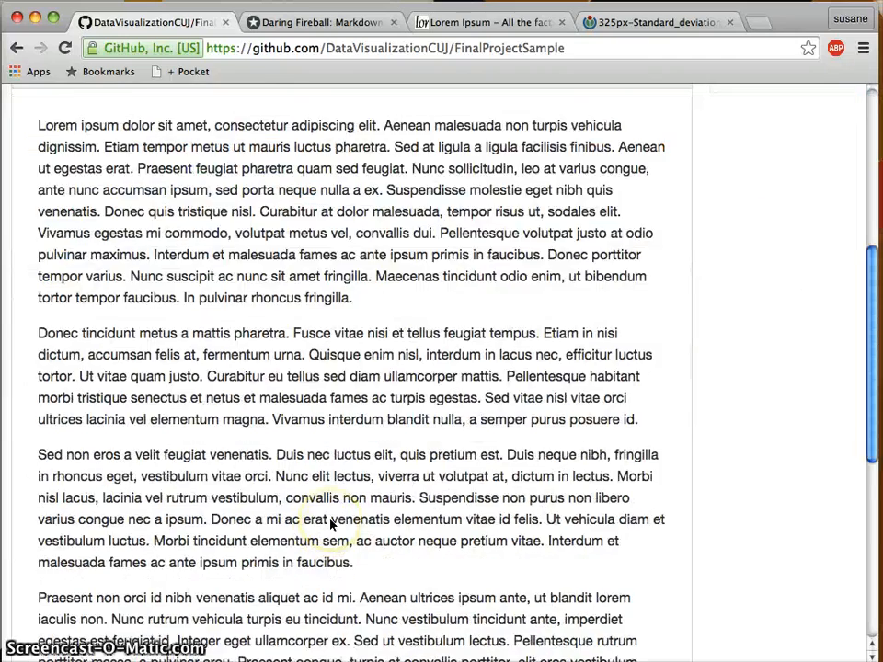
scroll(355, 436, up, 15)
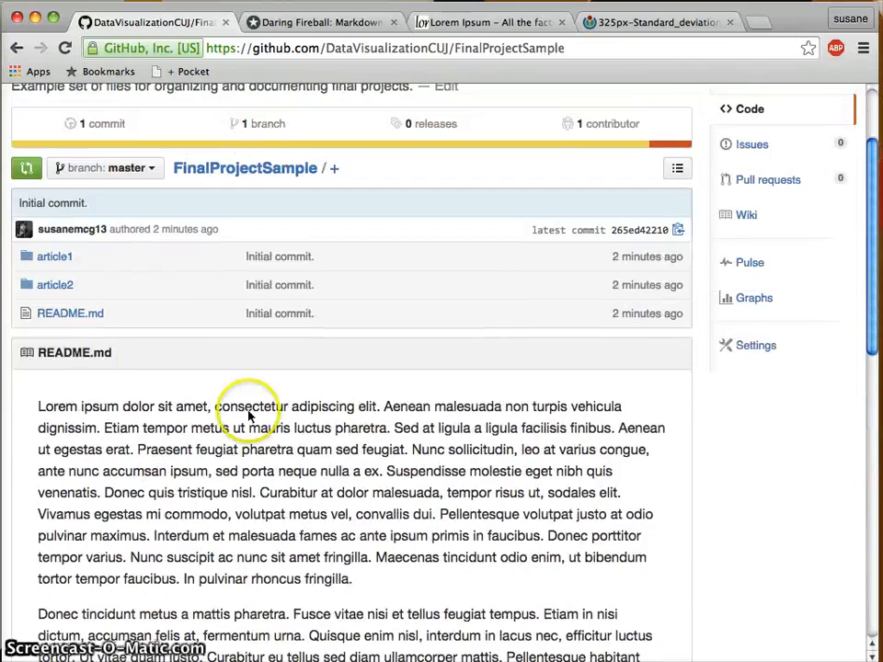
click(57, 259)
scroll(372, 439, down, 4)
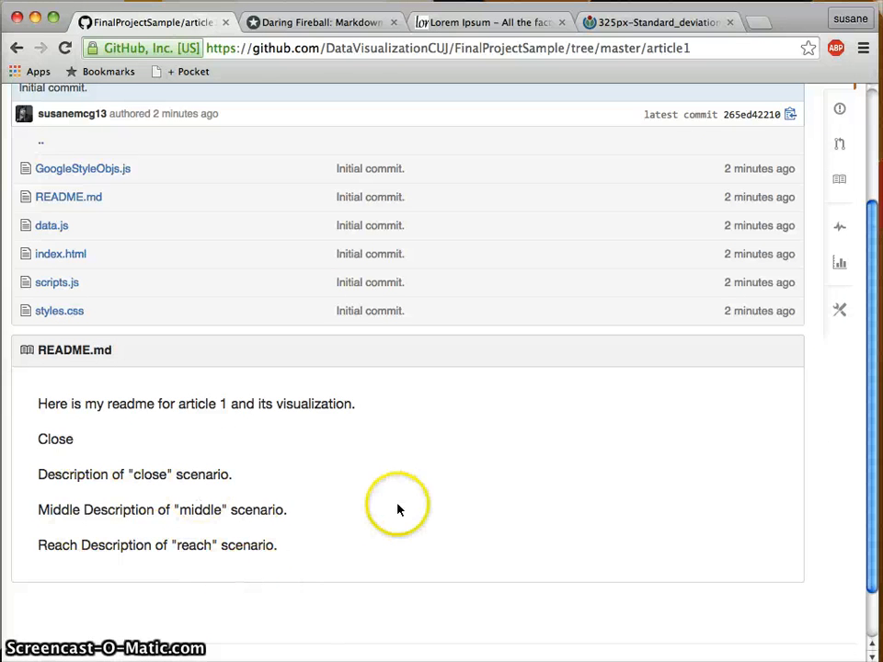
click(351, 21)
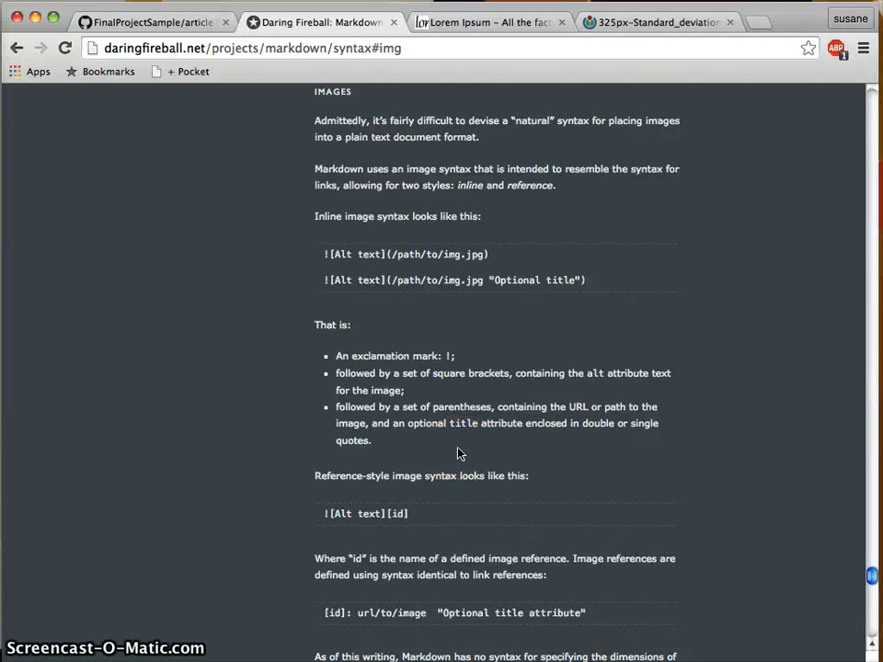
Jump to the Images section of Daring Fireball's Markdown syntax page, then minimize the browser.
scroll(460, 453, up, 20)
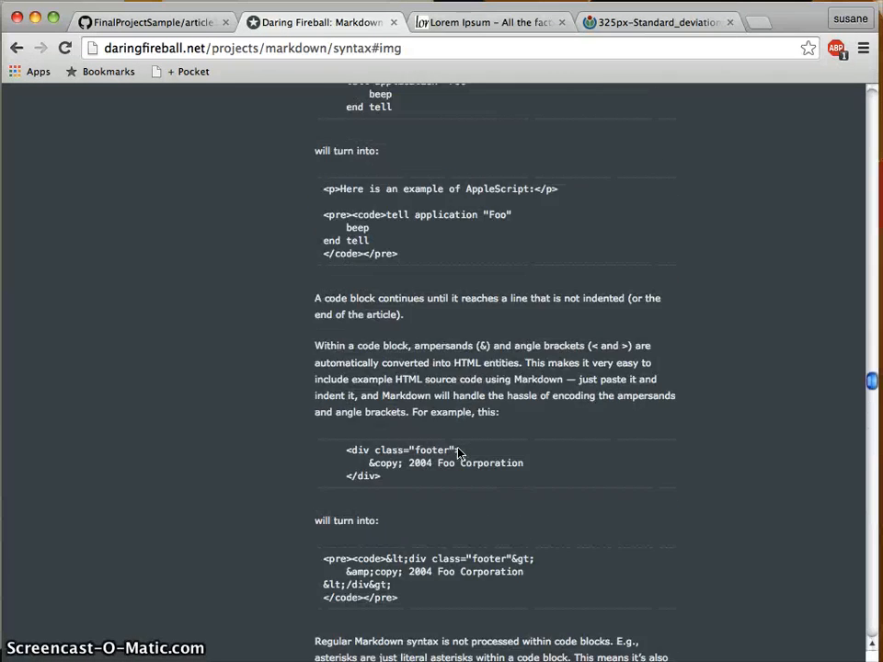
scroll(460, 453, up, 15)
click(512, 553)
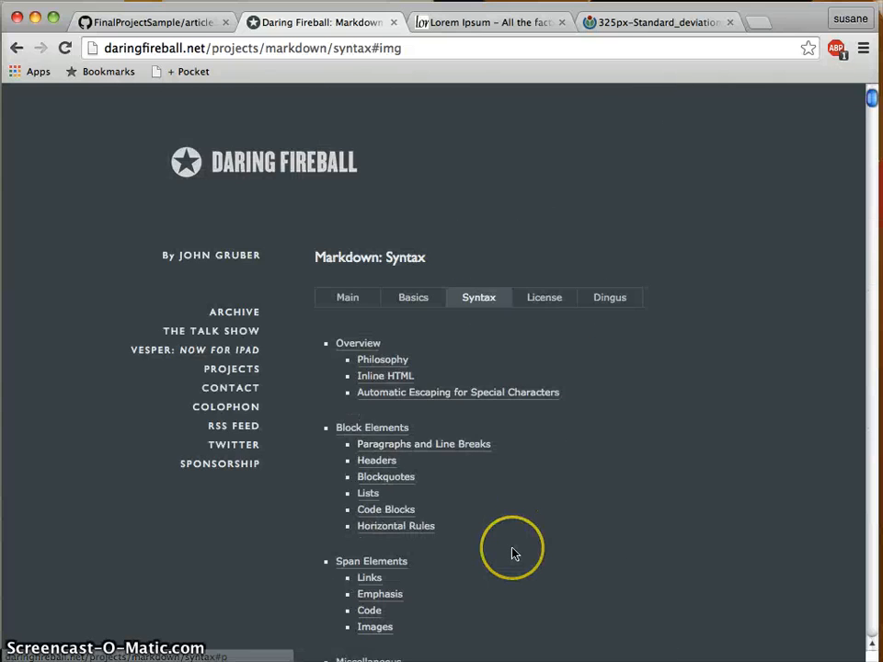
scroll(513, 554, down, 4)
click(369, 293)
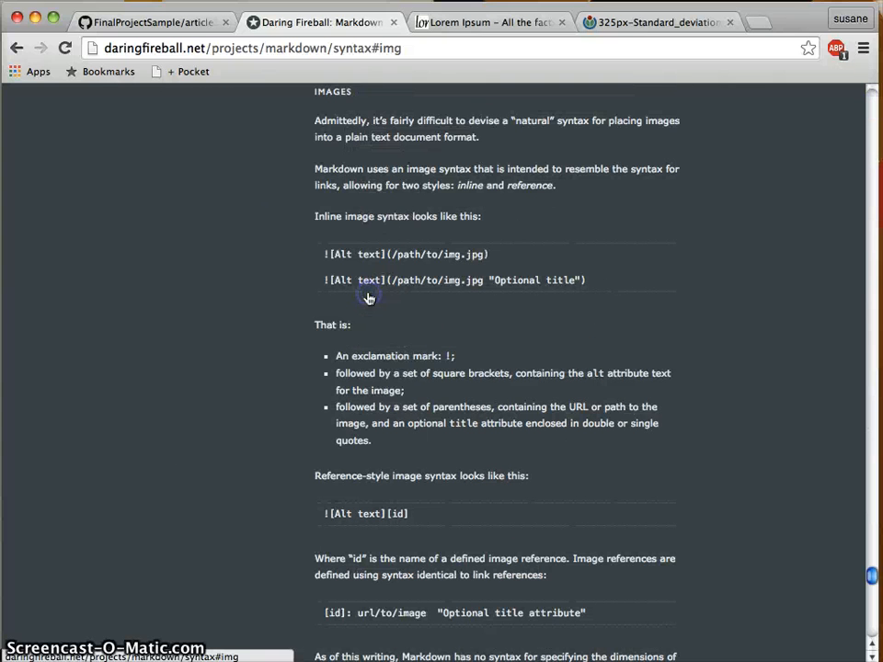
click(35, 18)
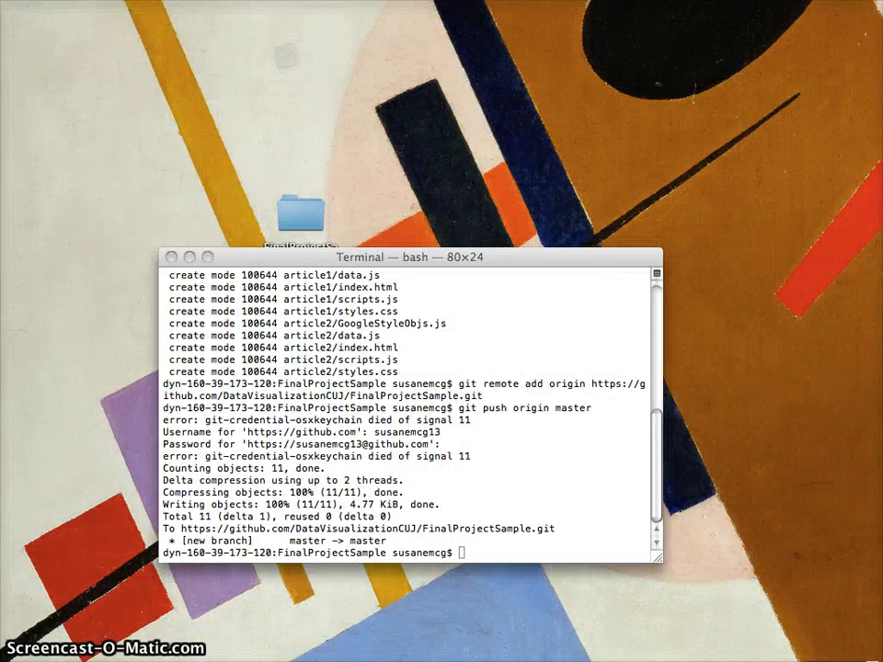
Save the standard deviation diagram image, browsing to Desktop/FinalProjectSample/article1.
double_click(297, 213)
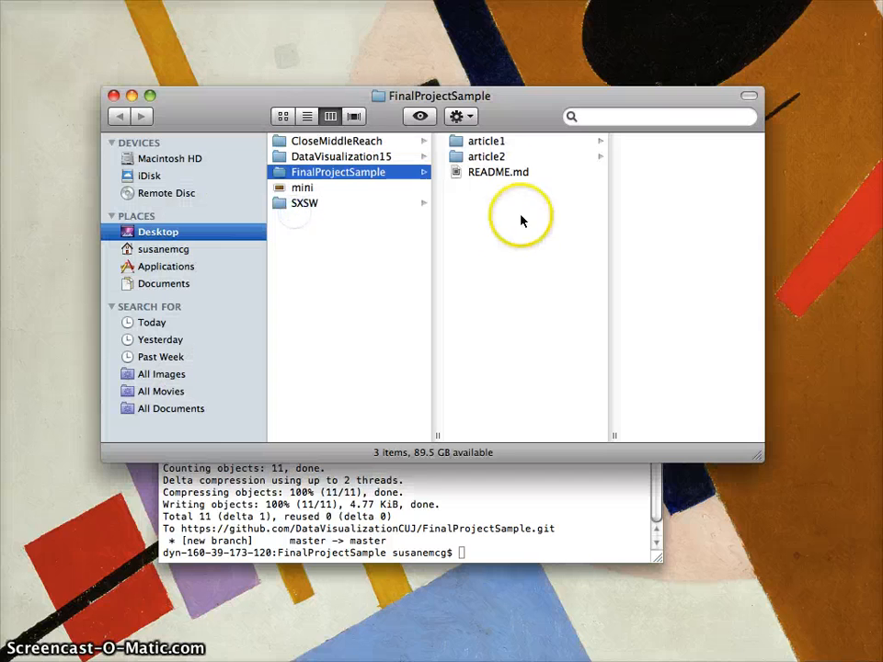
click(483, 142)
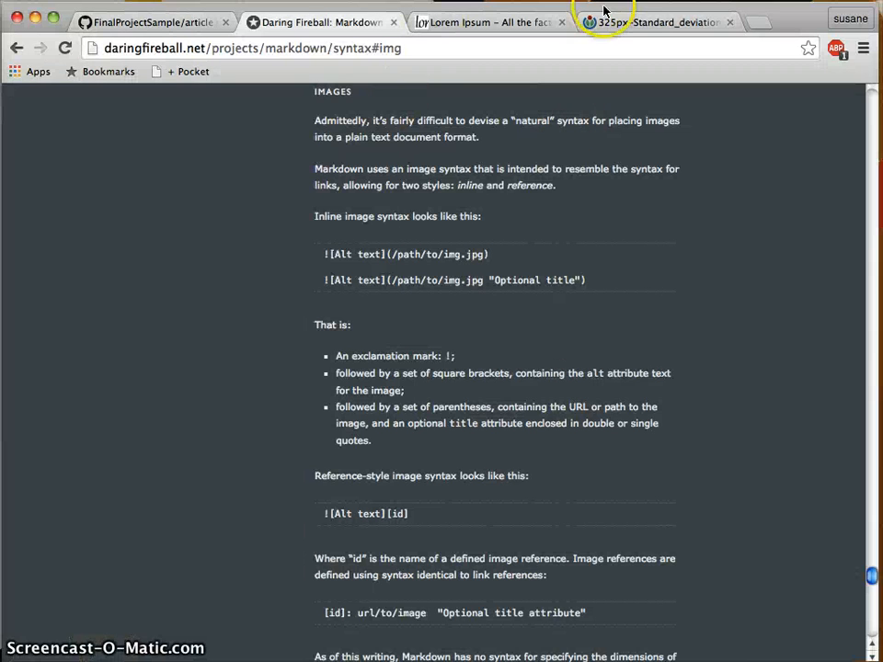
click(632, 23)
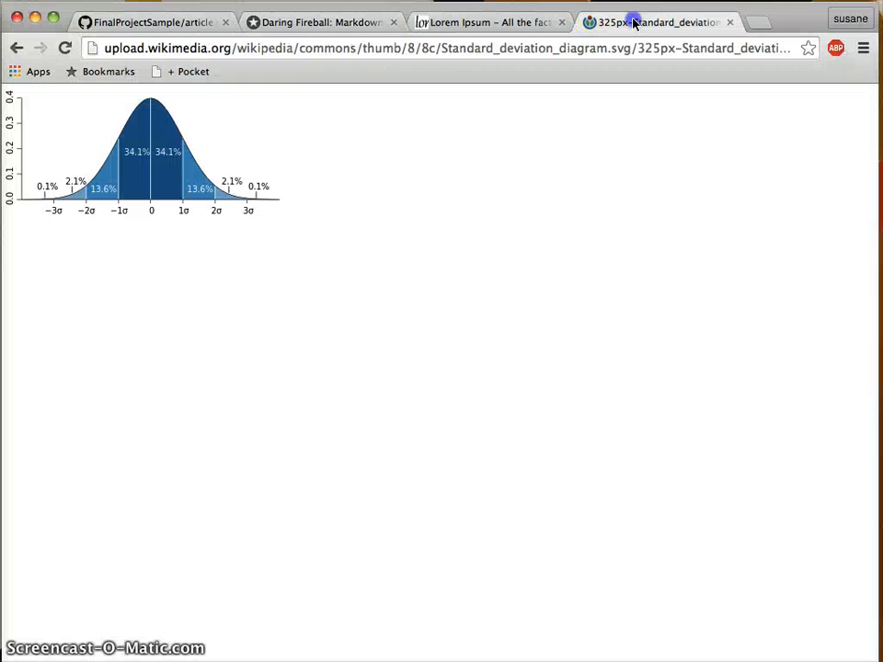
right_click(182, 144)
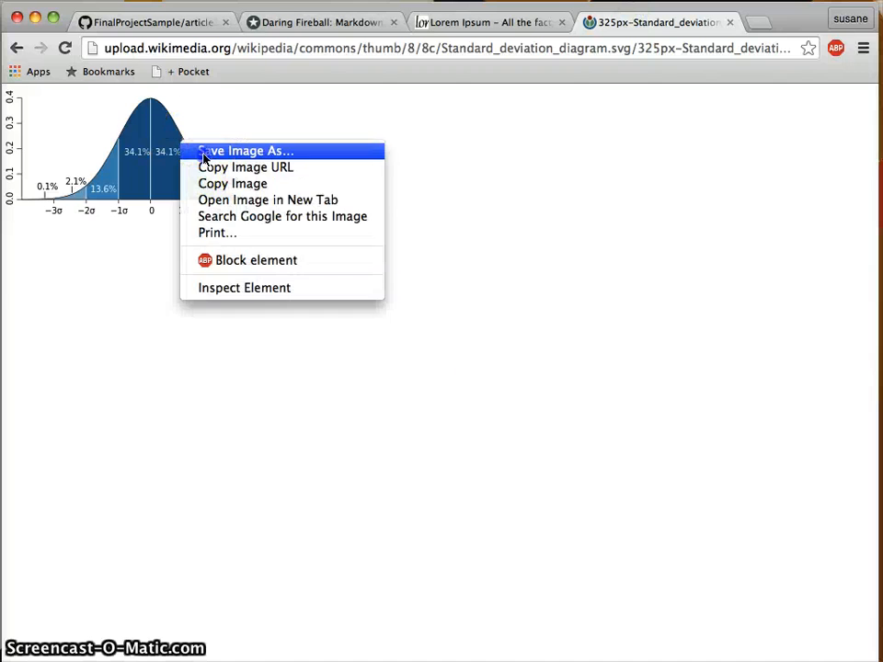
click(204, 158)
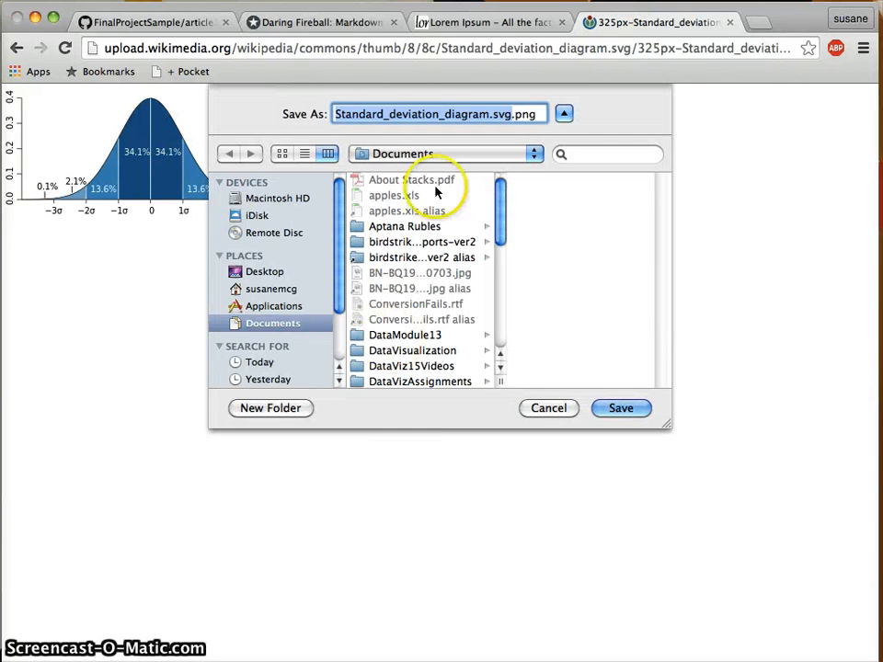
click(263, 271)
click(396, 212)
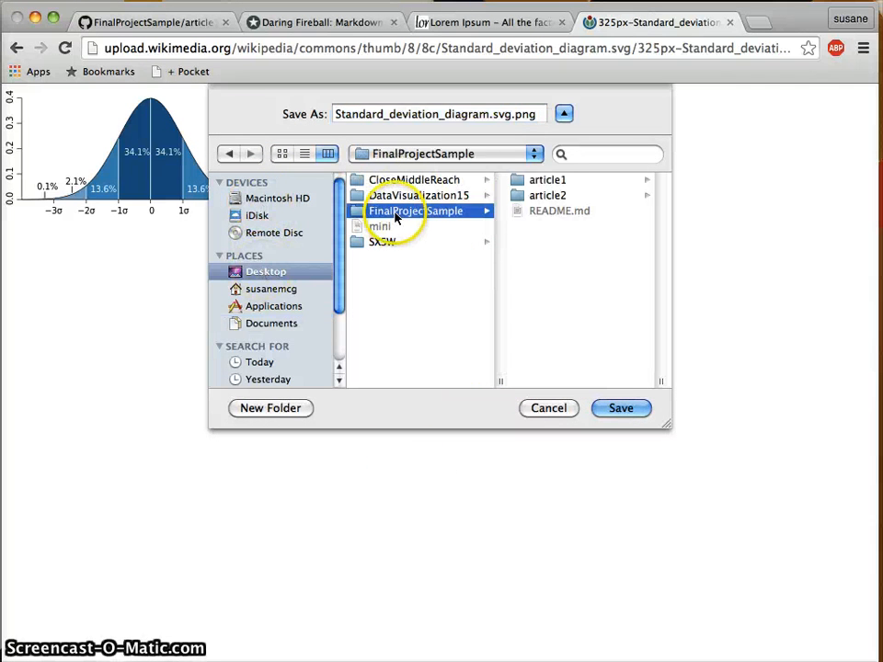
click(574, 179)
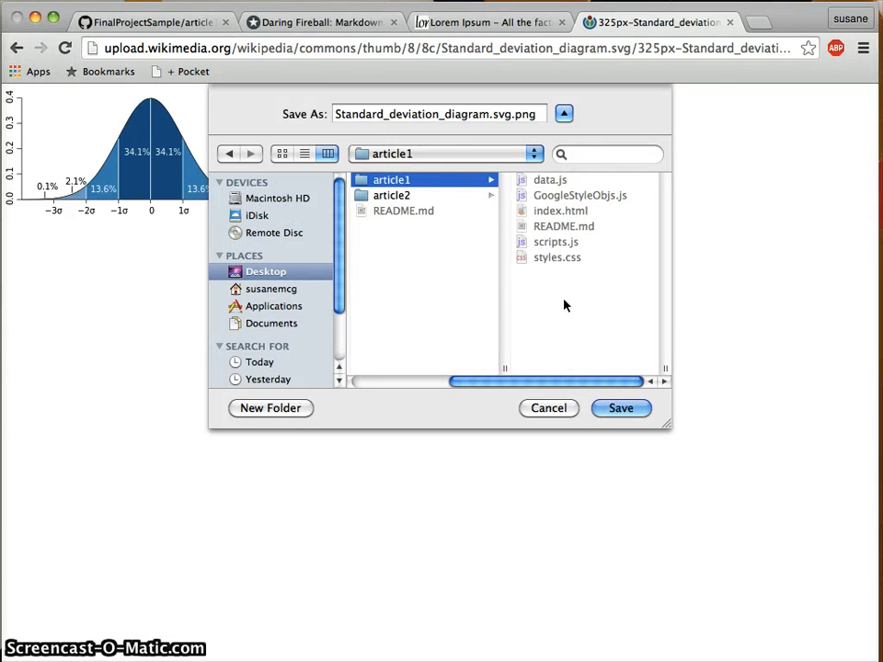
Create a new 'images' folder in article1, save the diagram there, and return to Terminal.
click(272, 408)
text(images)
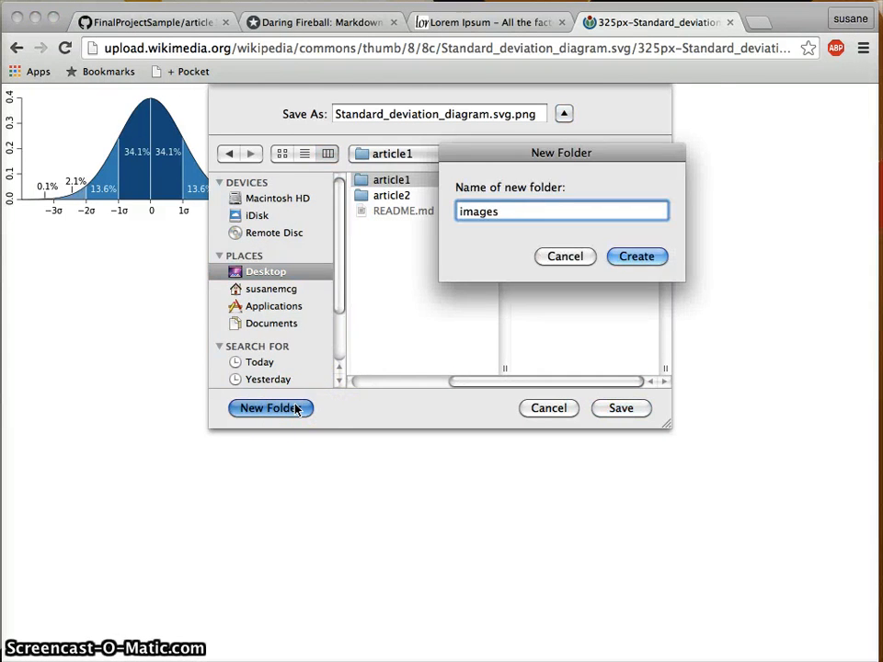
key(Return)
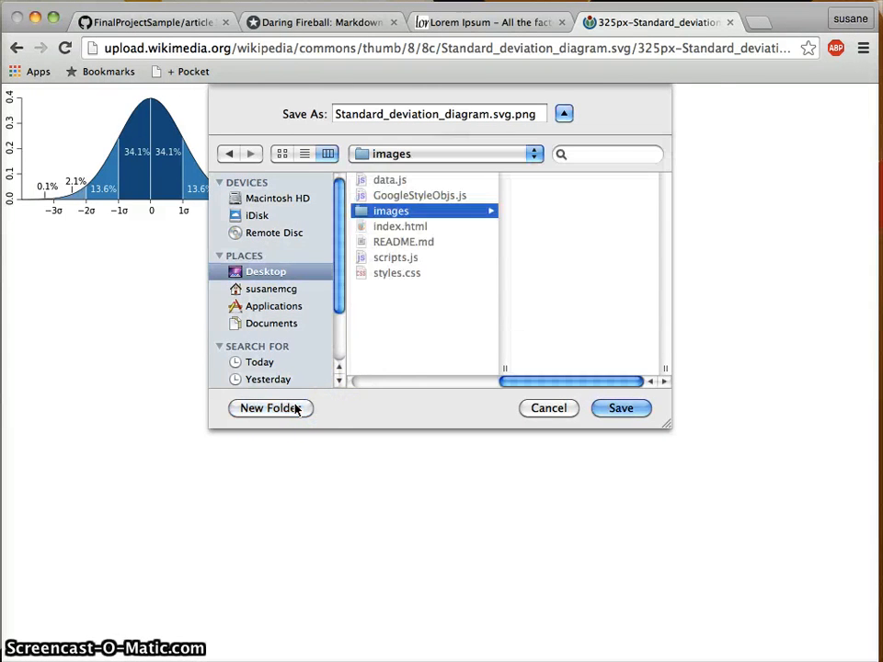
click(618, 409)
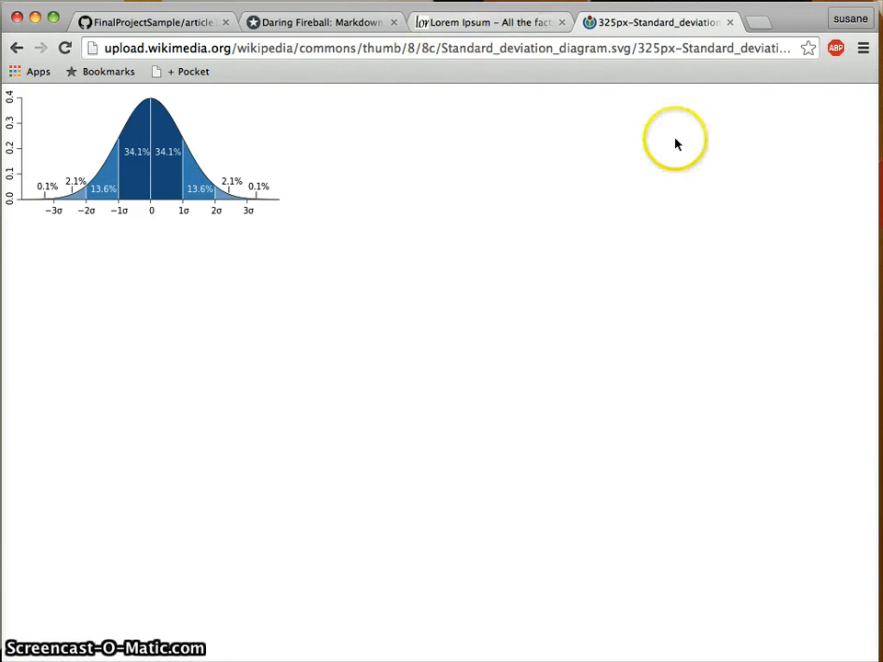
click(35, 16)
click(531, 554)
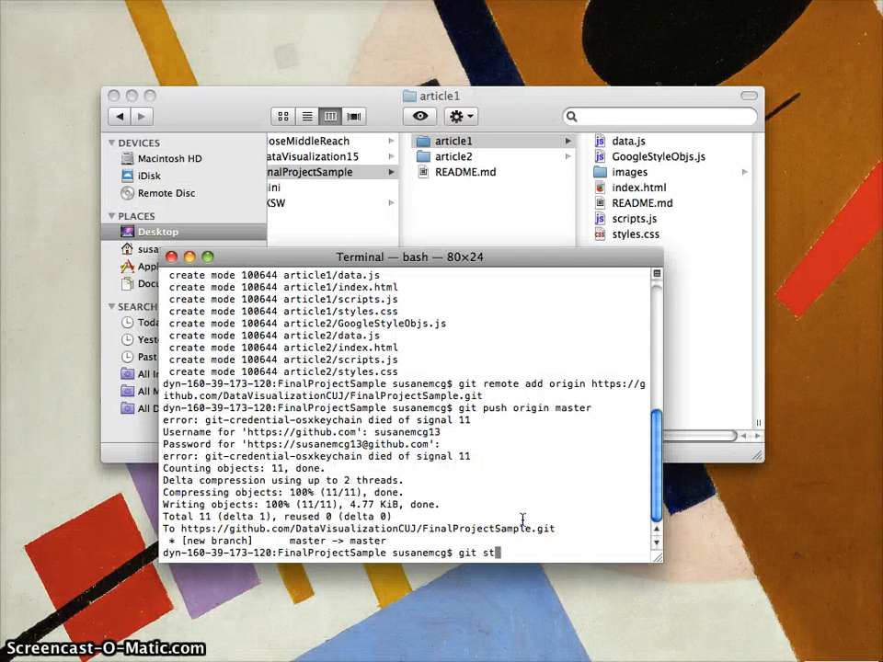
Stage article1/images/ and commit it with message "Adding images folder and one image.".
text(git status)
key(Return)
text(git add arti)
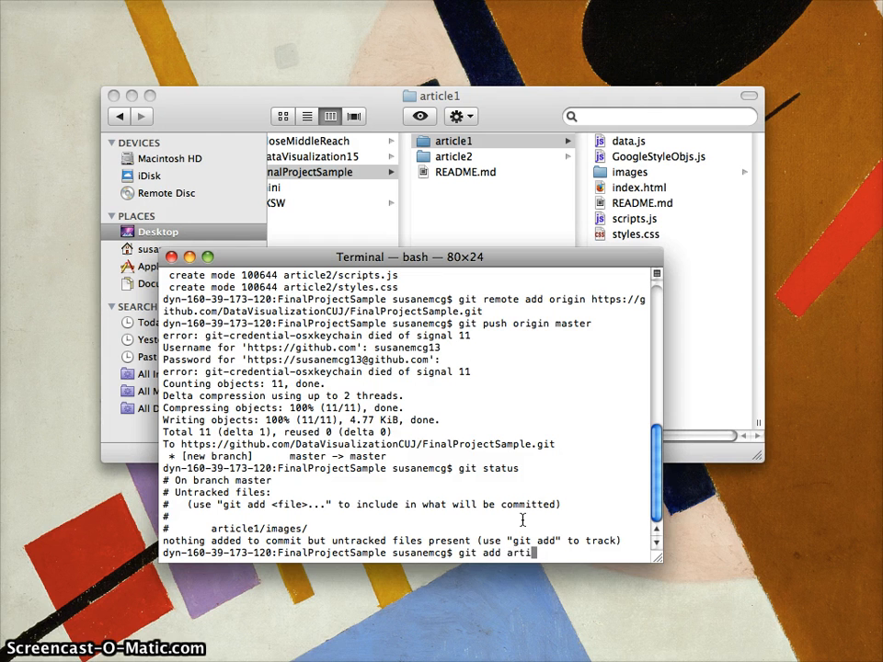
text(cle1/i)
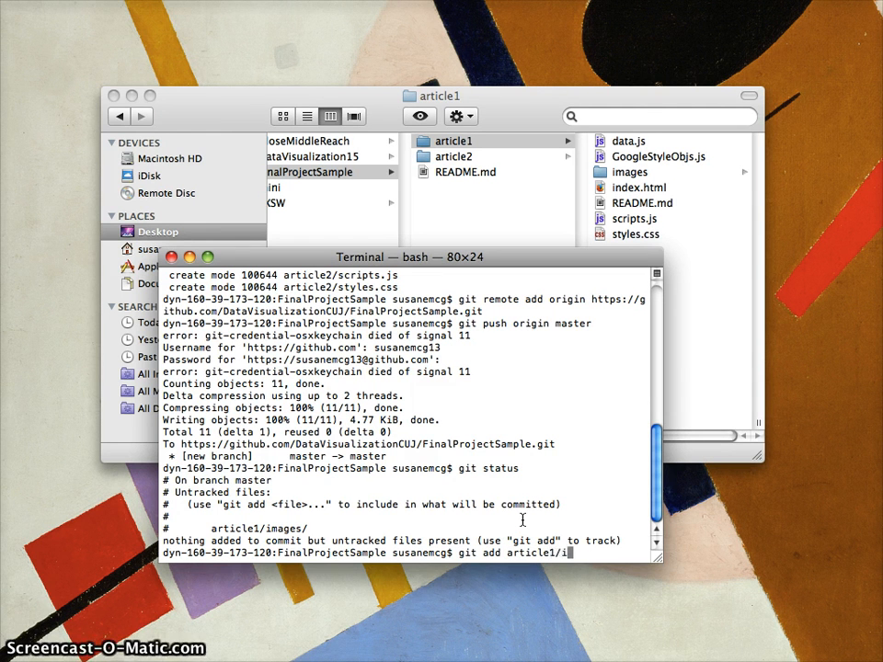
text(m)
key(Tab)
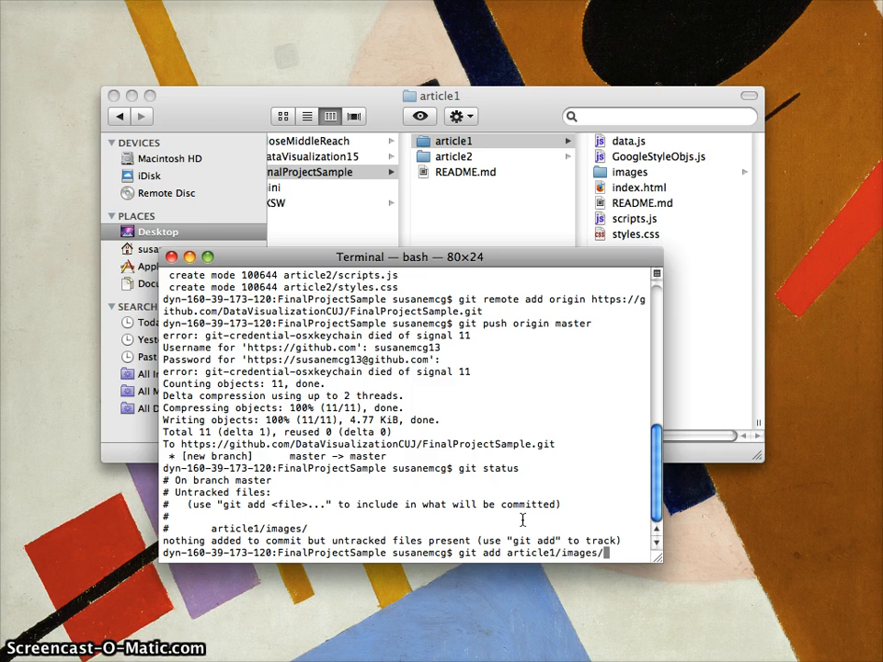
key(Return)
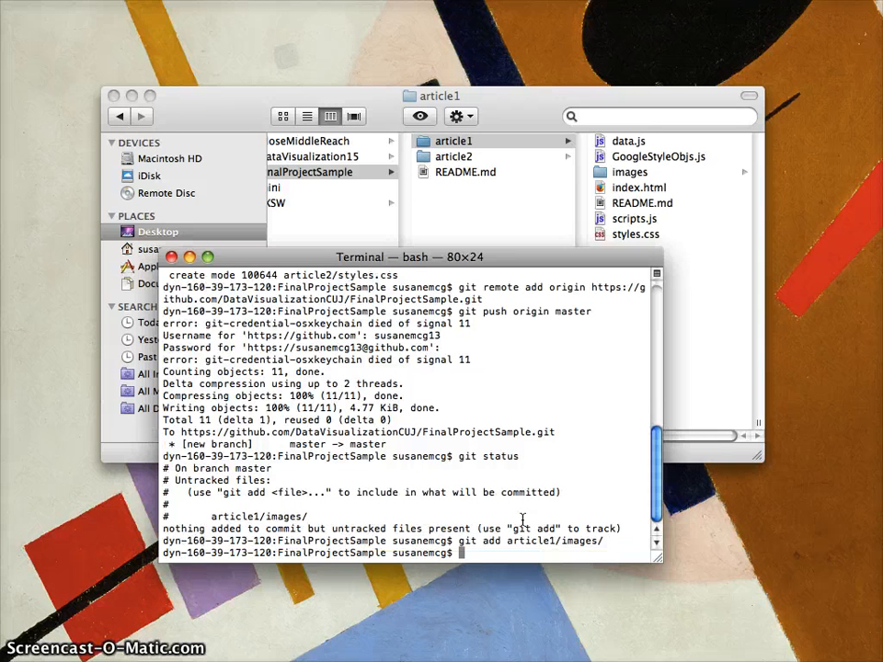
text(git commit)
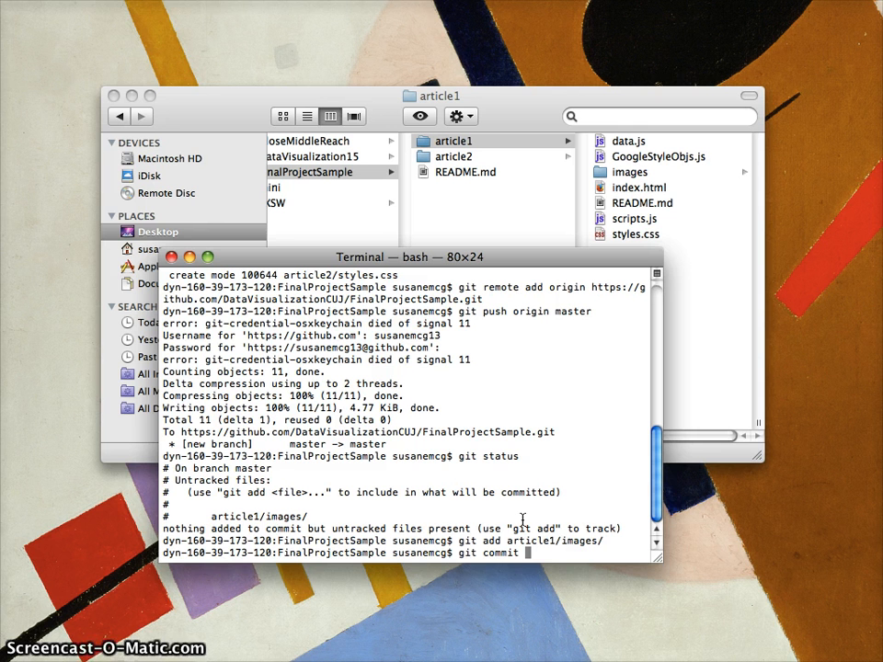
text(article)
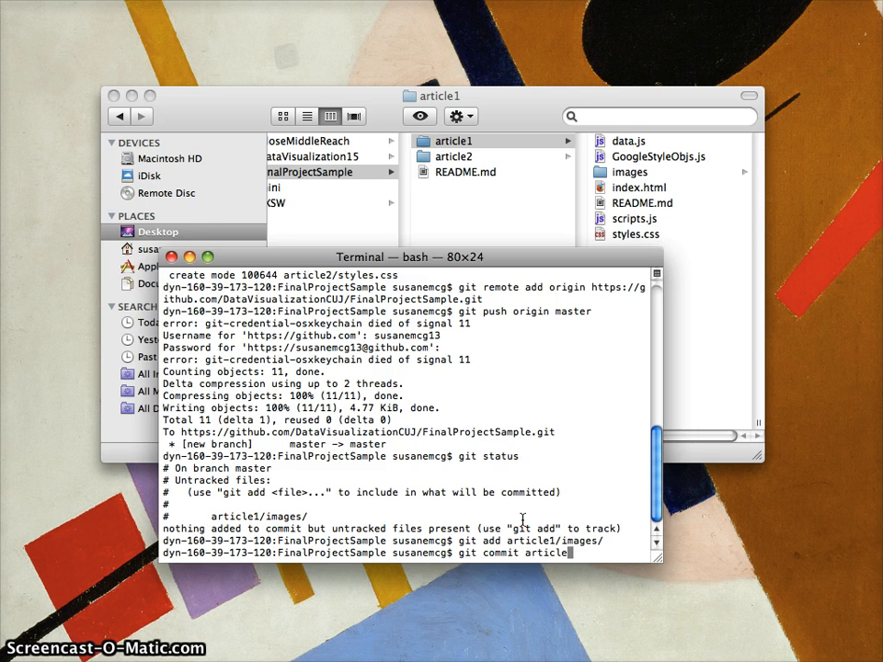
text(1/imag)
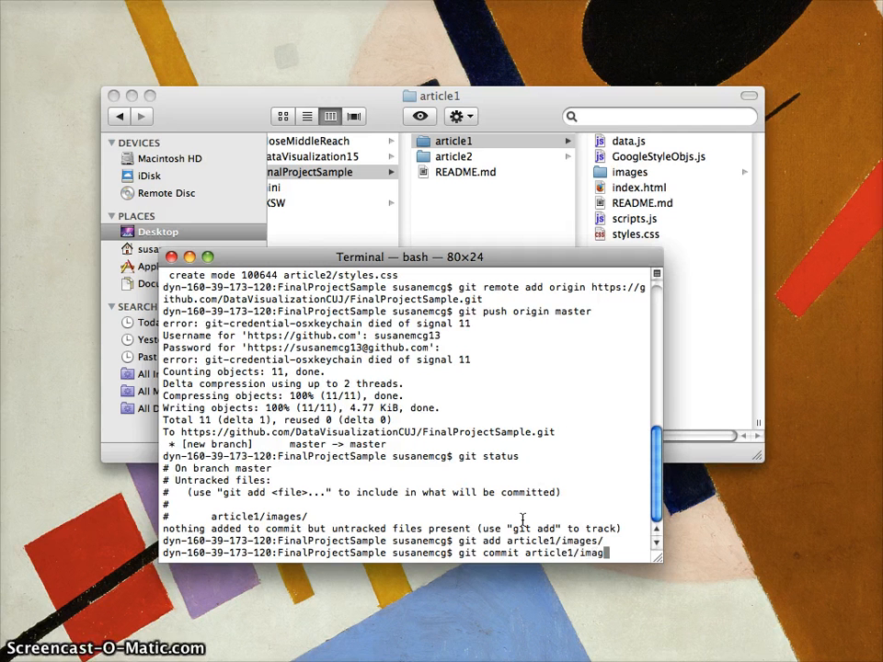
text(es/ )
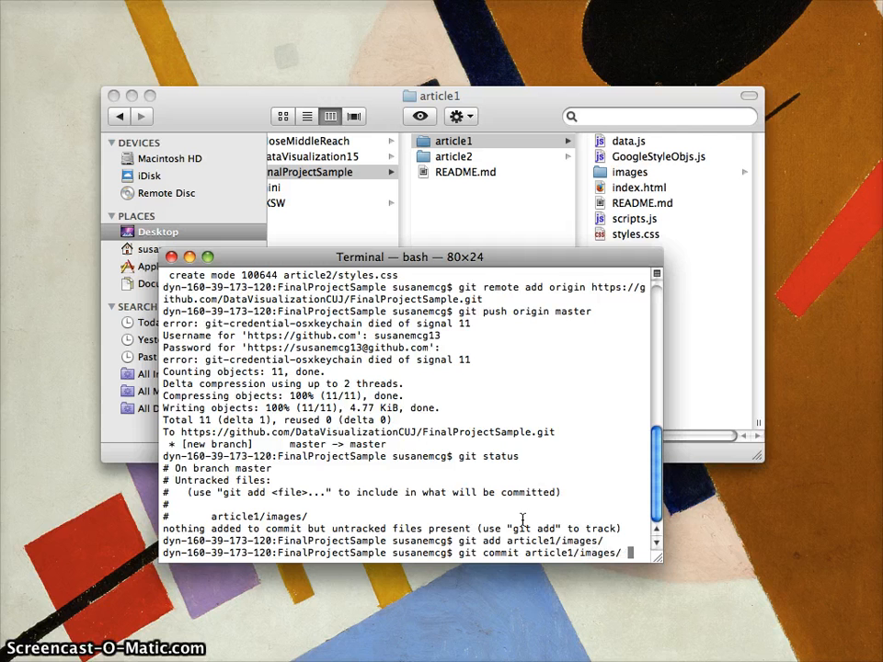
text(-m "Adding )
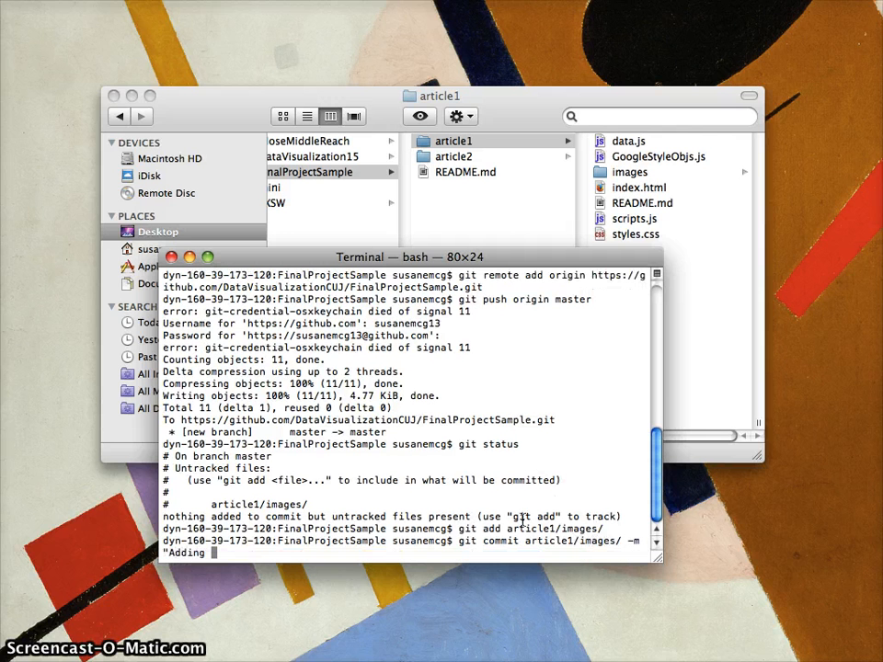
text(images folder a)
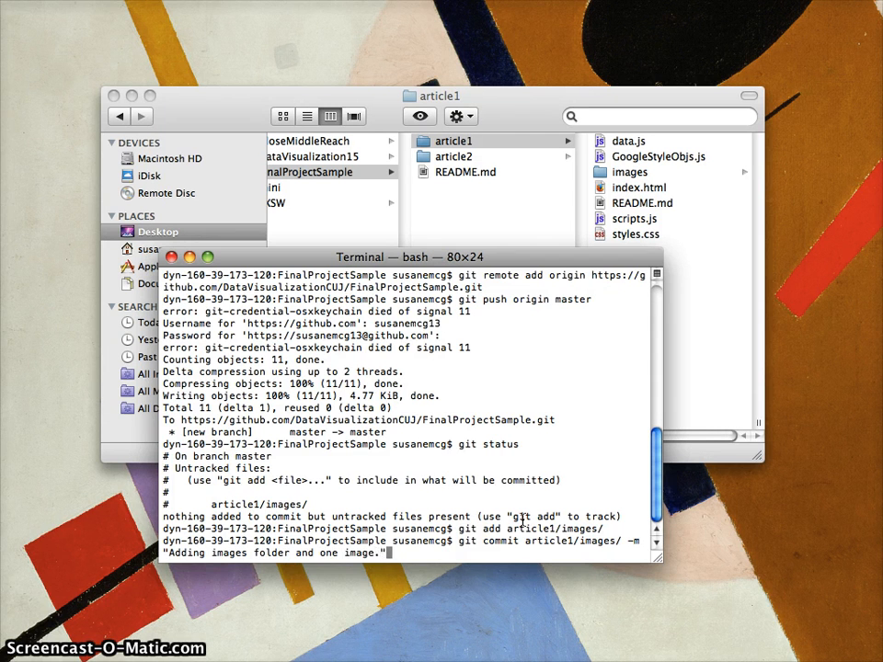
text(nd one image.")
key(Return)
Push the commit to GitHub's master branch, entering the GitHub username and password.
text(git pus)
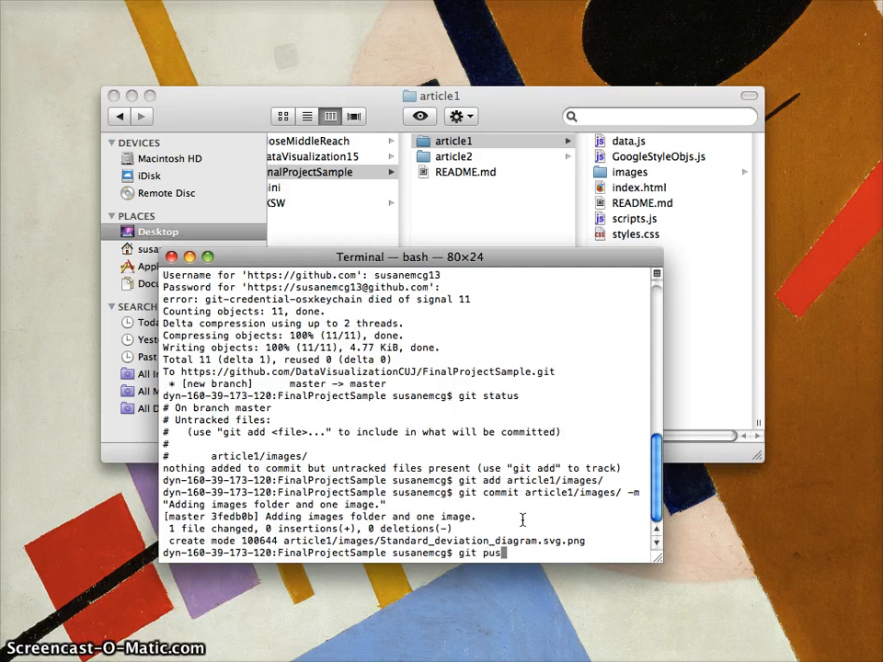
text(h origin maste)
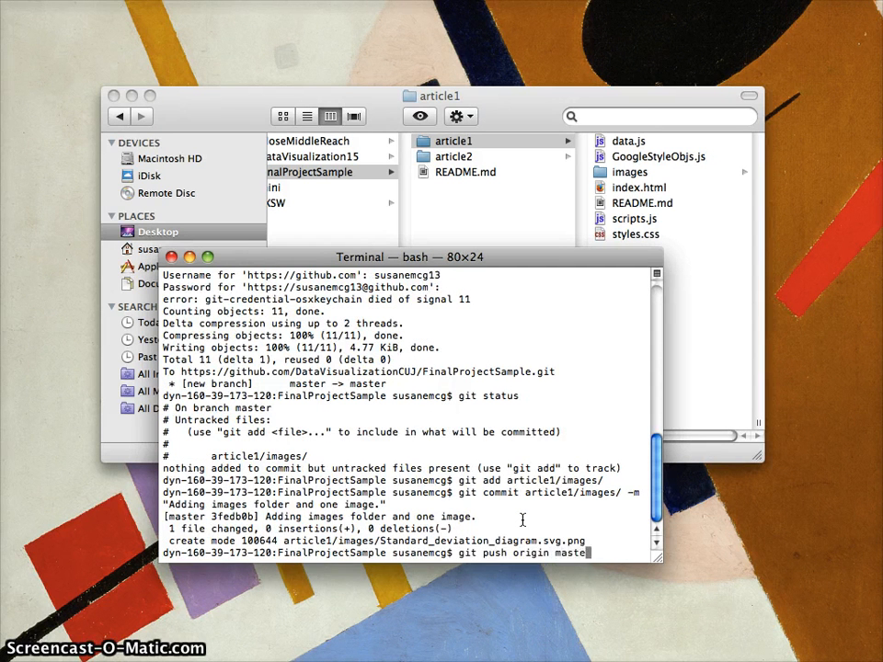
text(r)
key(Return)
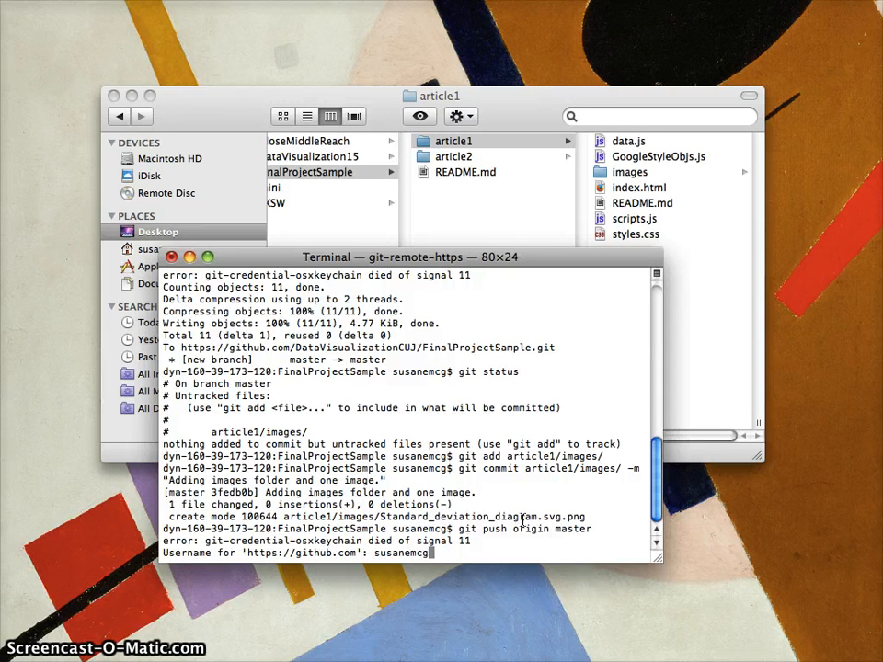
key(Return)
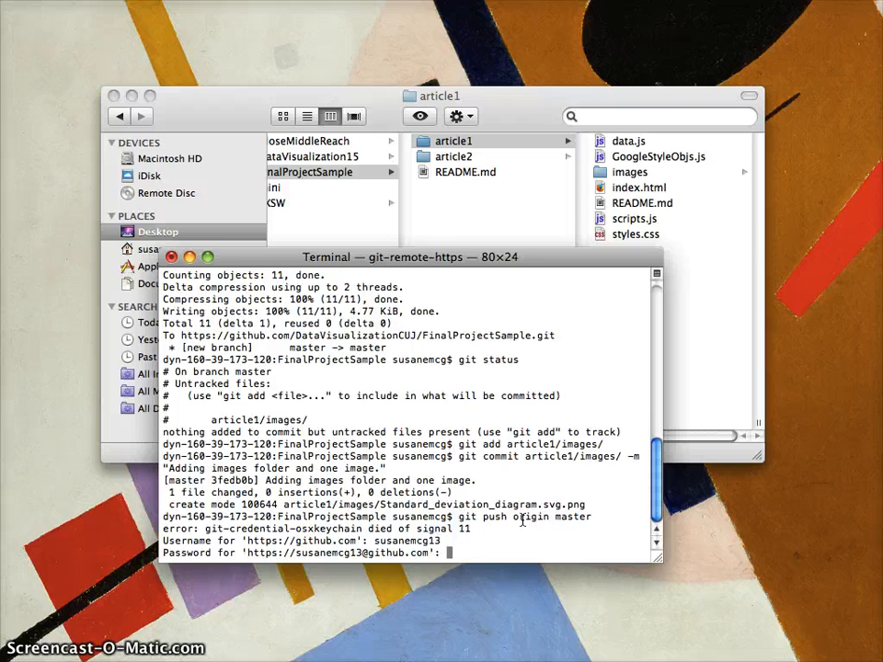
key(Return)
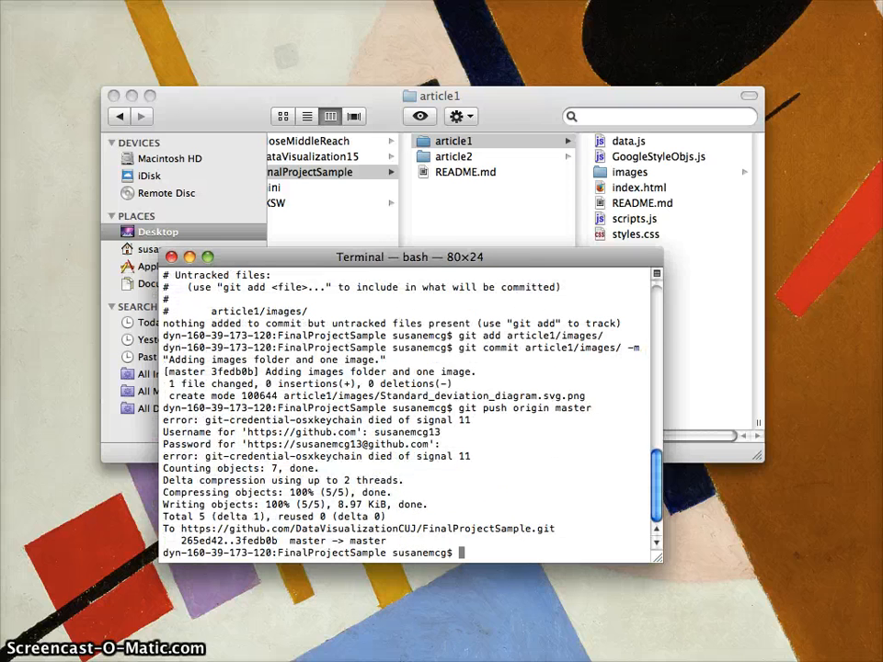
Restore Chrome and reload the GitHub article1 page to open the pushed images folder.
click(879, 644)
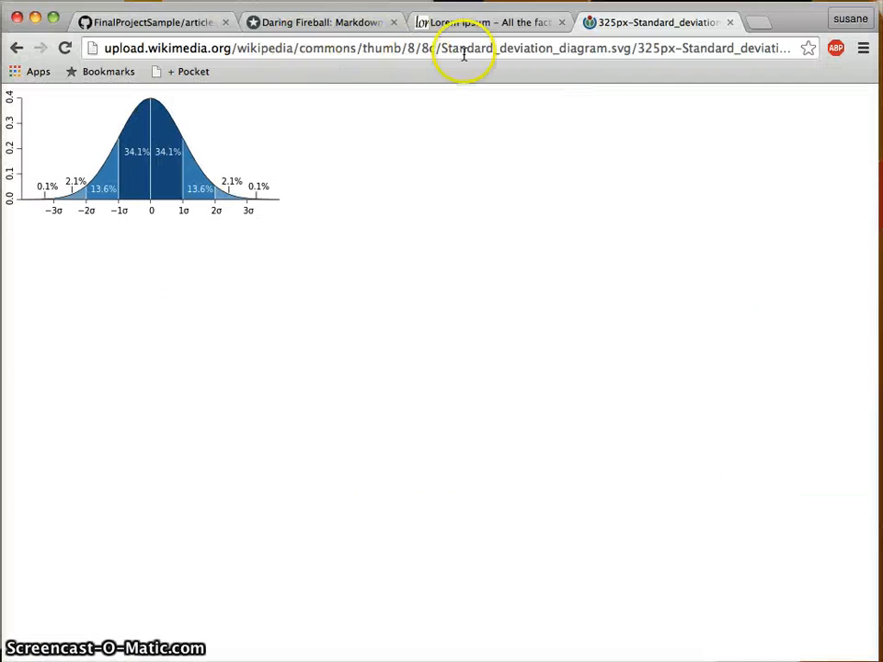
click(151, 24)
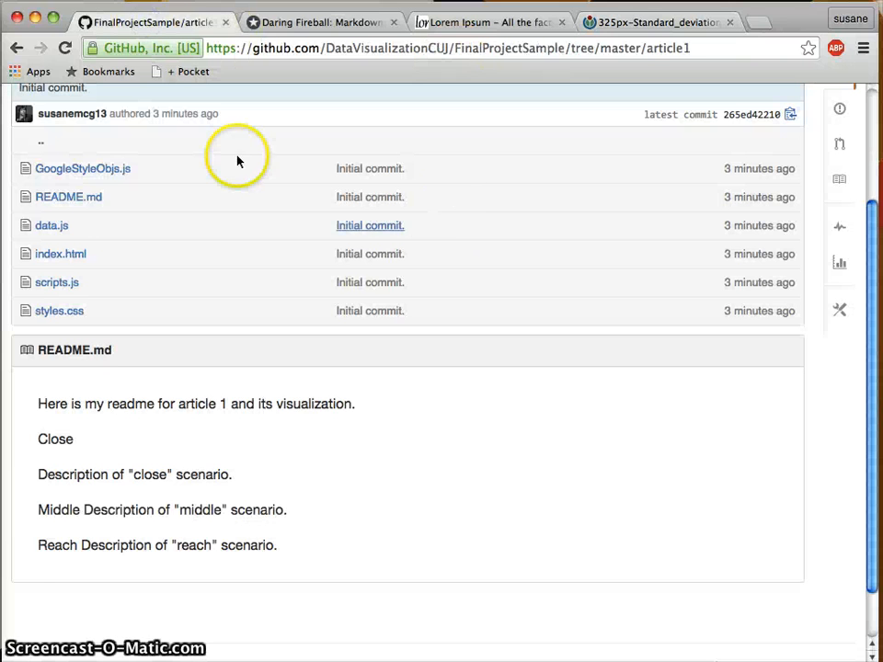
click(65, 48)
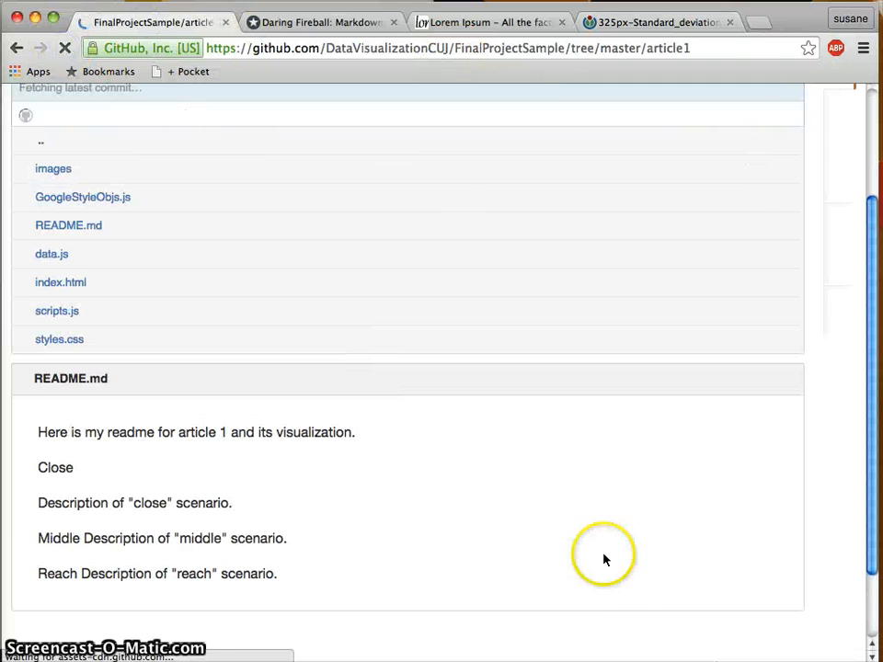
scroll(622, 597, up, 4)
scroll(585, 589, down, 3)
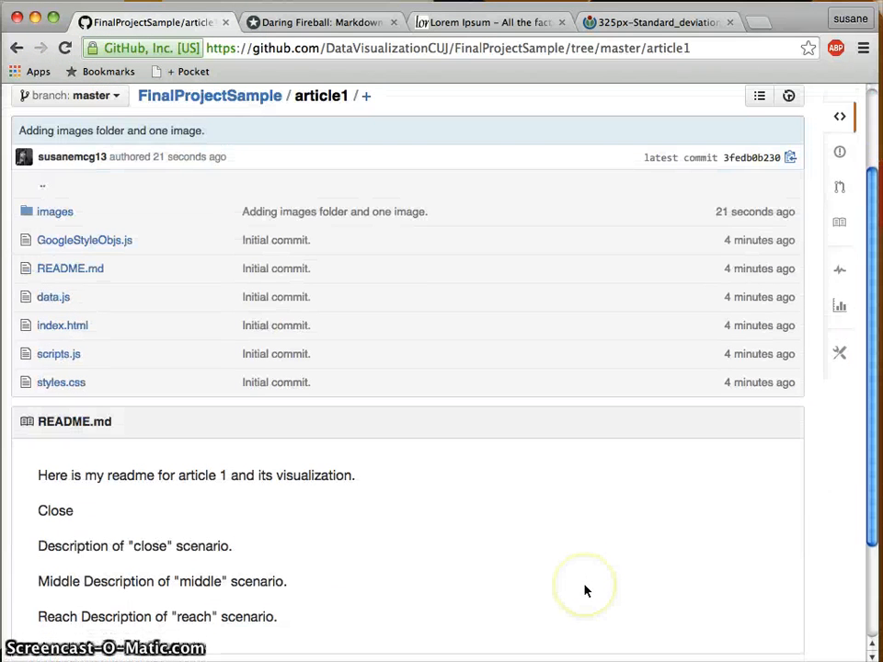
click(48, 213)
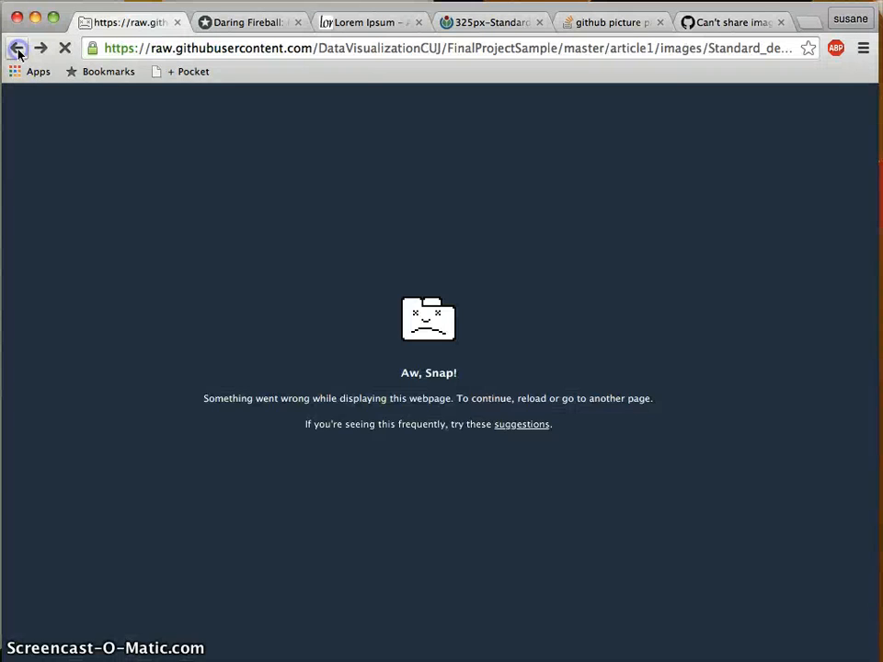
Open Standard_deviation_diagram.svg.png in the images folder and view its Raw version.
click(16, 48)
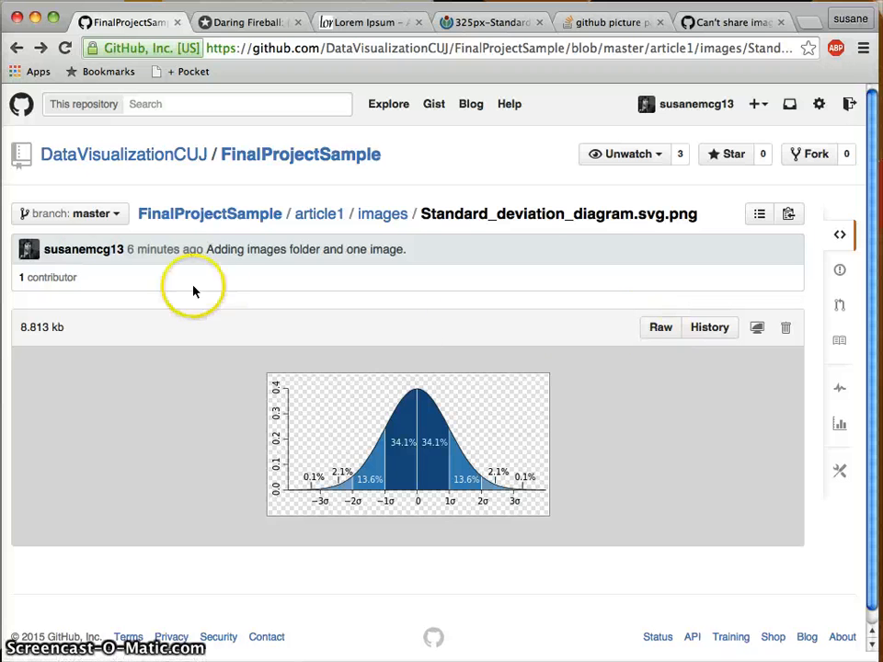
click(16, 47)
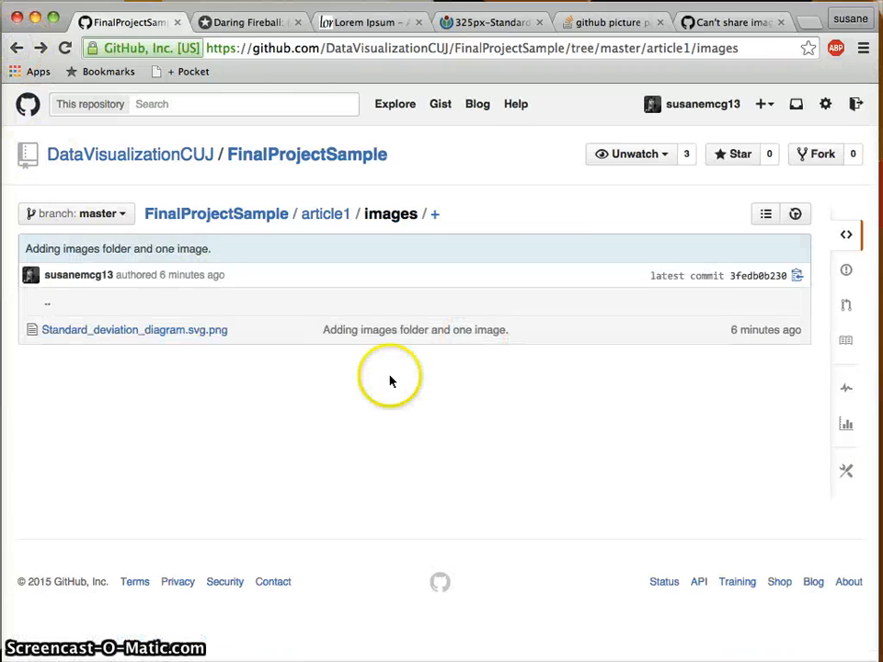
click(157, 333)
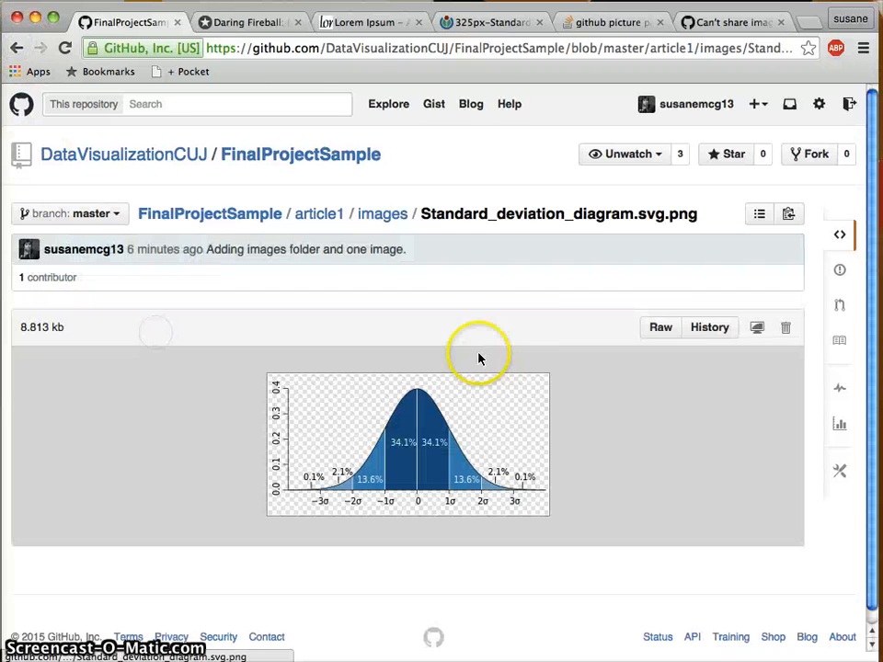
click(666, 333)
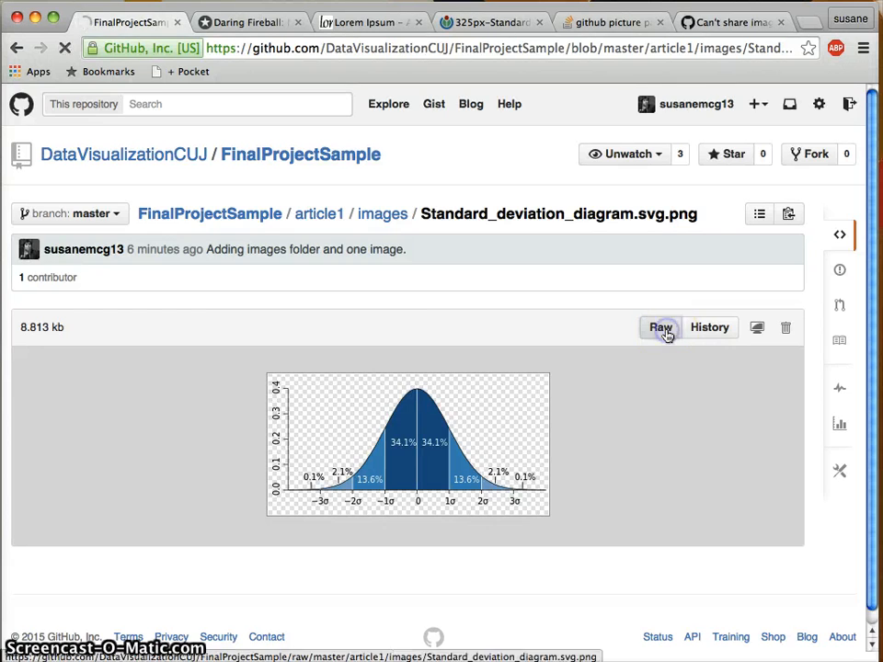
Load the copied raw diagram URL in Firefox, then return Chrome to the GitHub image page.
click(376, 47)
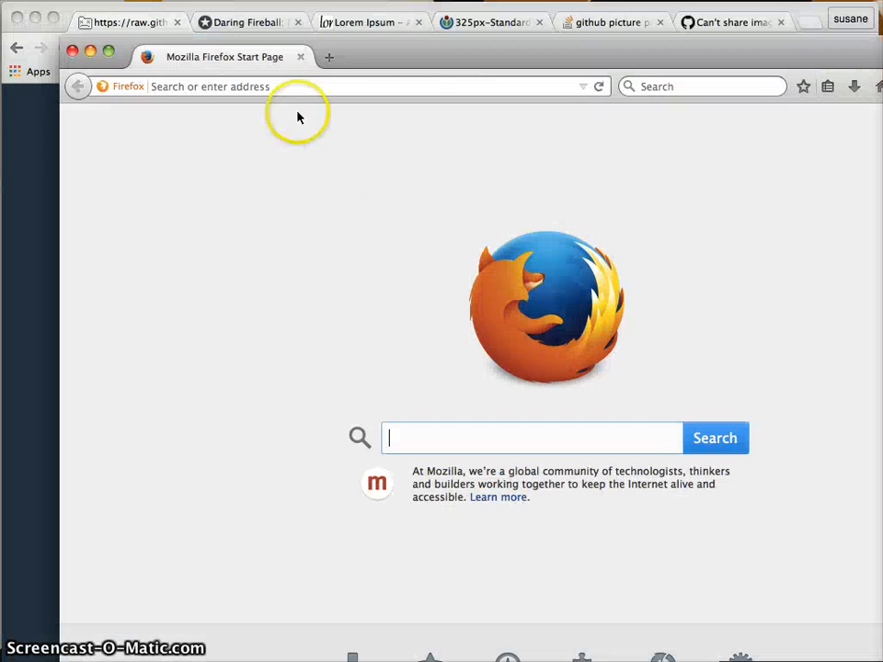
click(323, 87)
key(super+v)
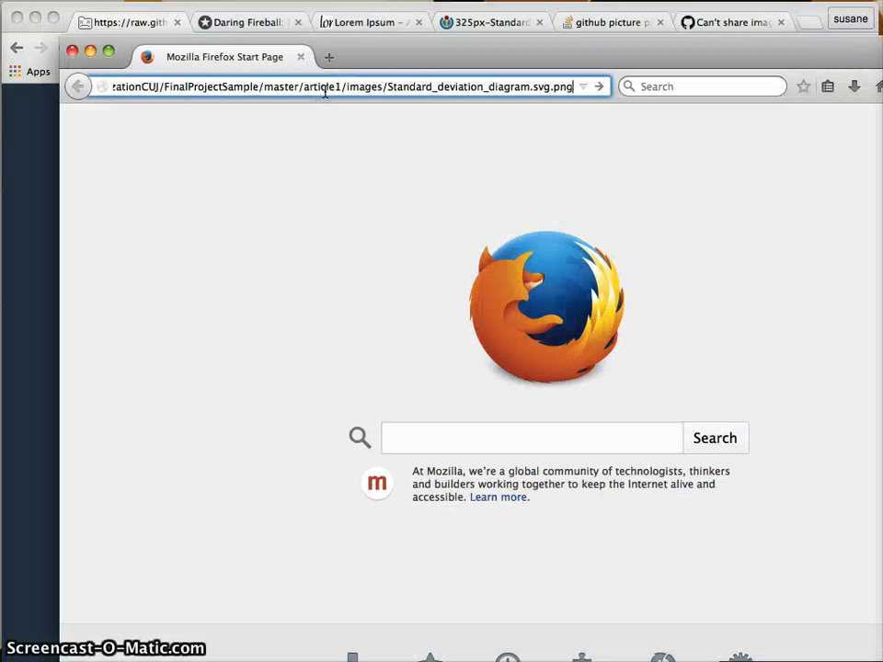
key(Return)
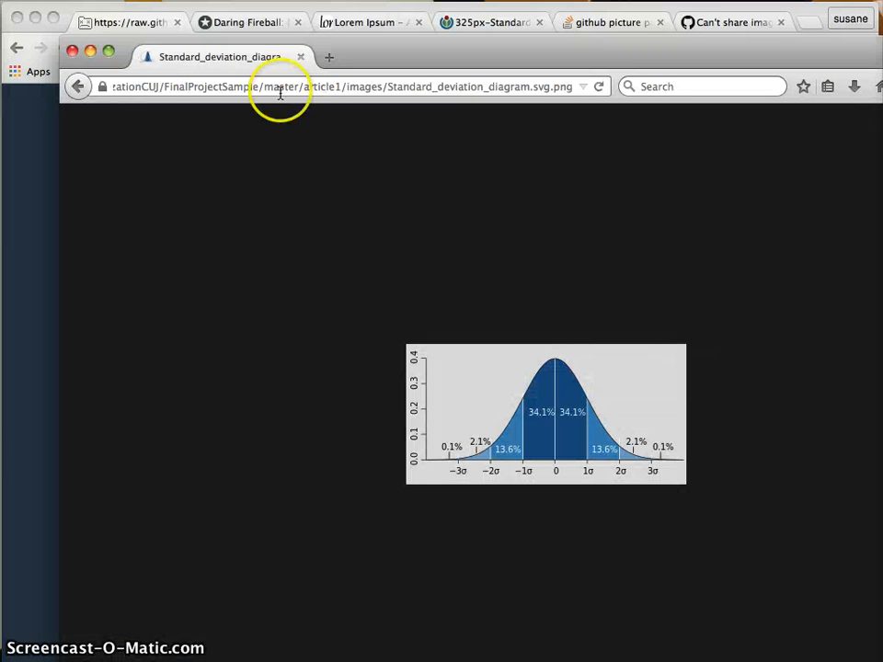
click(90, 52)
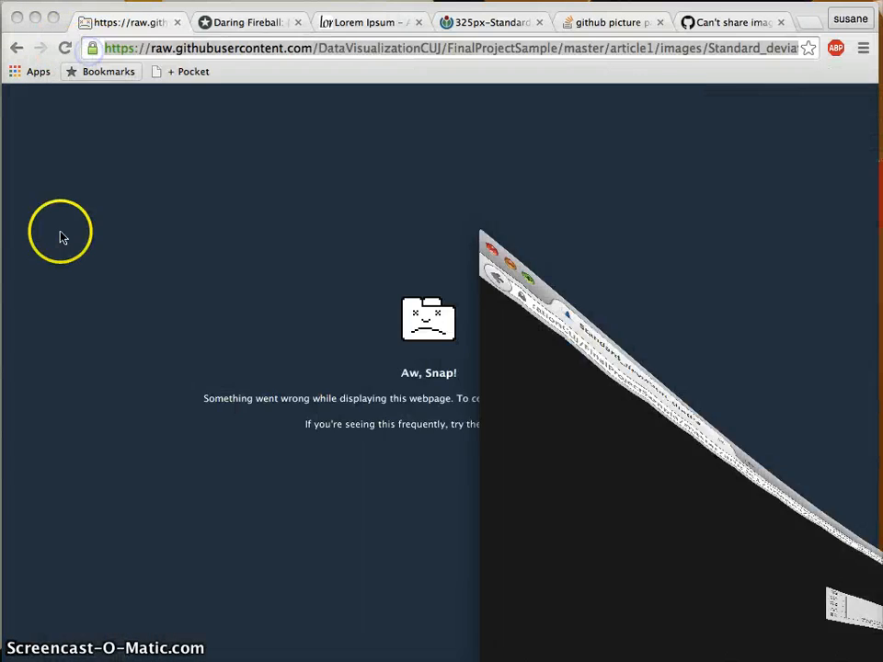
click(16, 48)
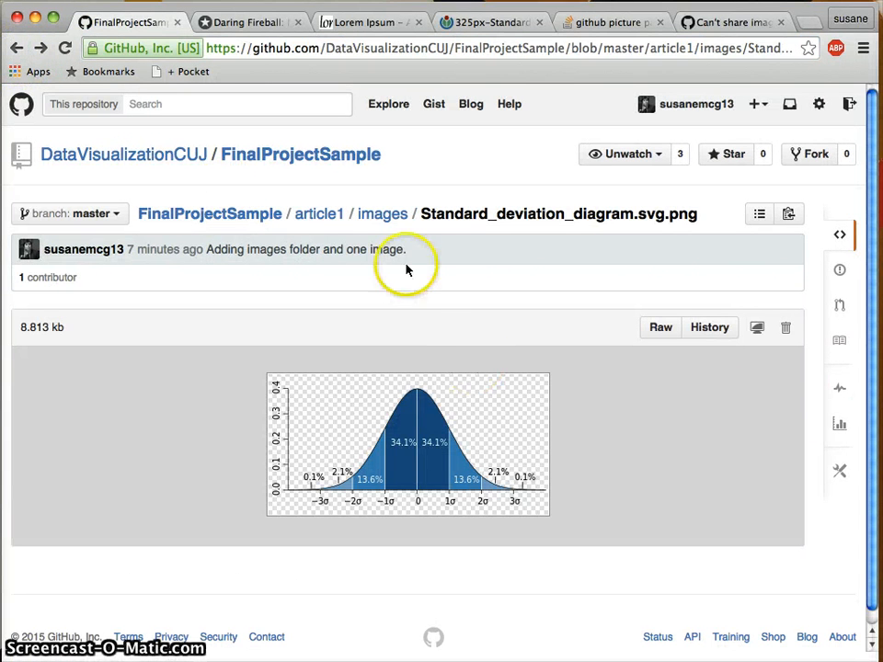
Read article1's rendered README with Close, Middle and Reach descriptions, then switch to Aptana Studio.
click(311, 222)
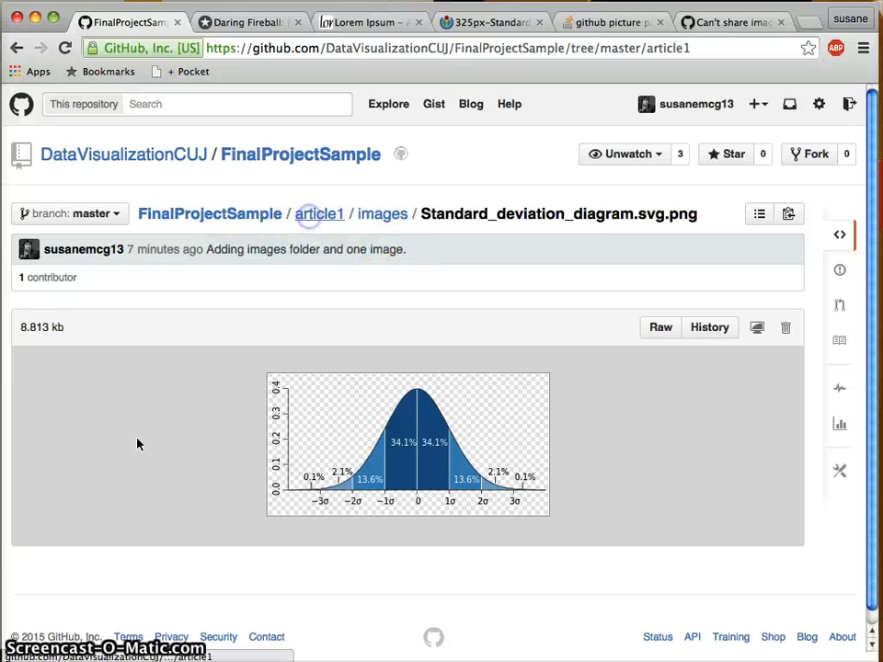
scroll(152, 487, down, 5)
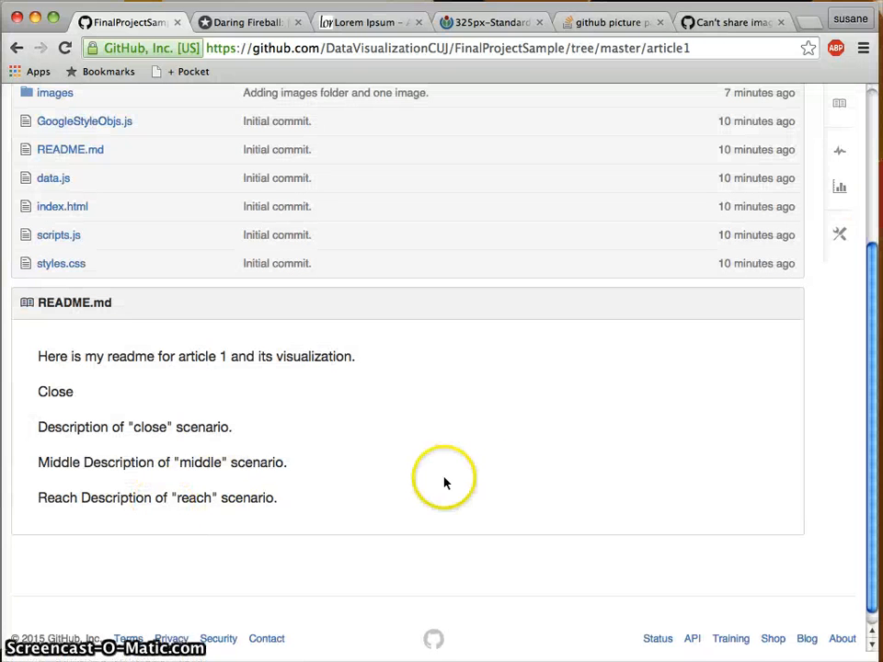
scroll(444, 482, up, 1)
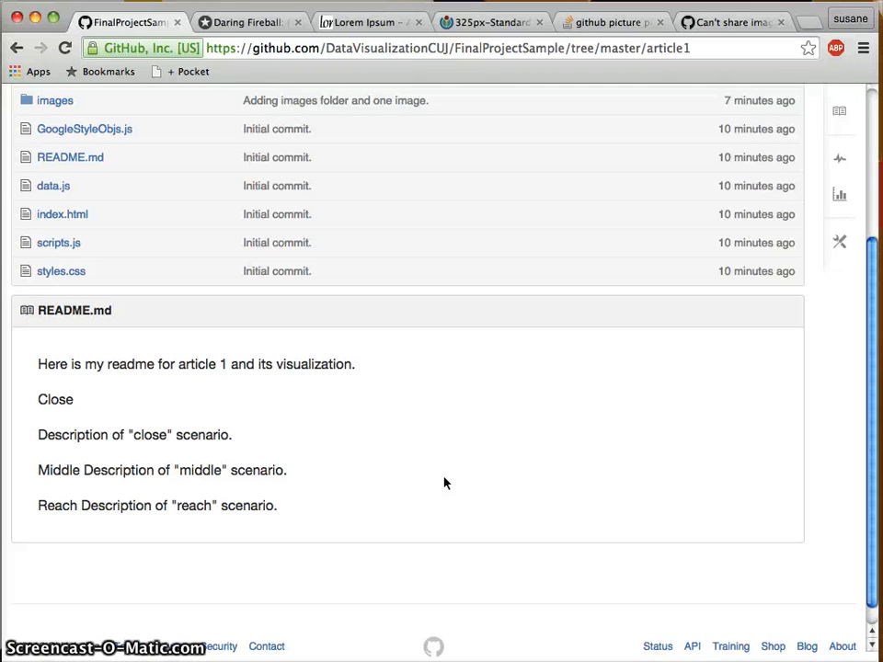
scroll(444, 482, up, 5)
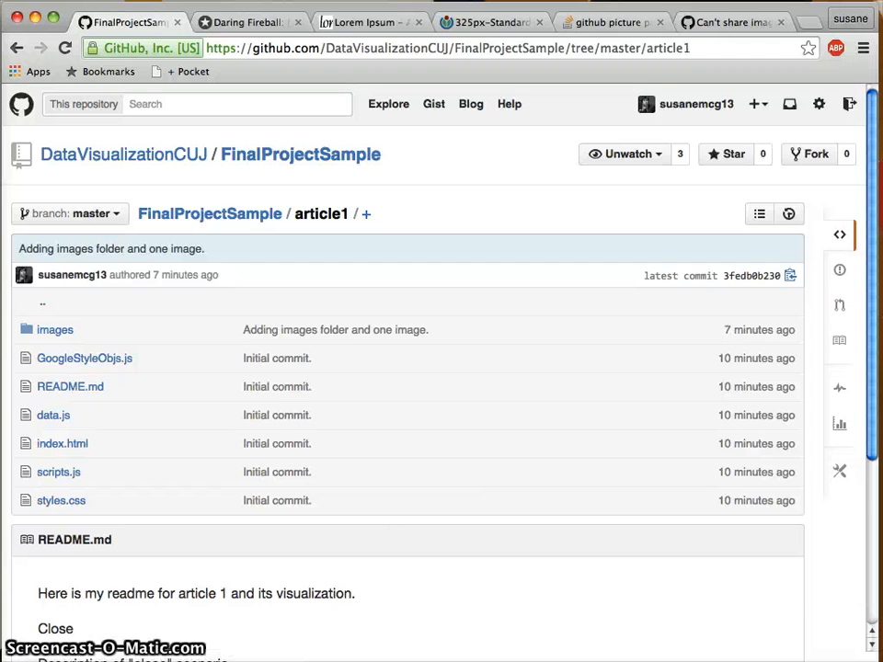
key(super+Tab)
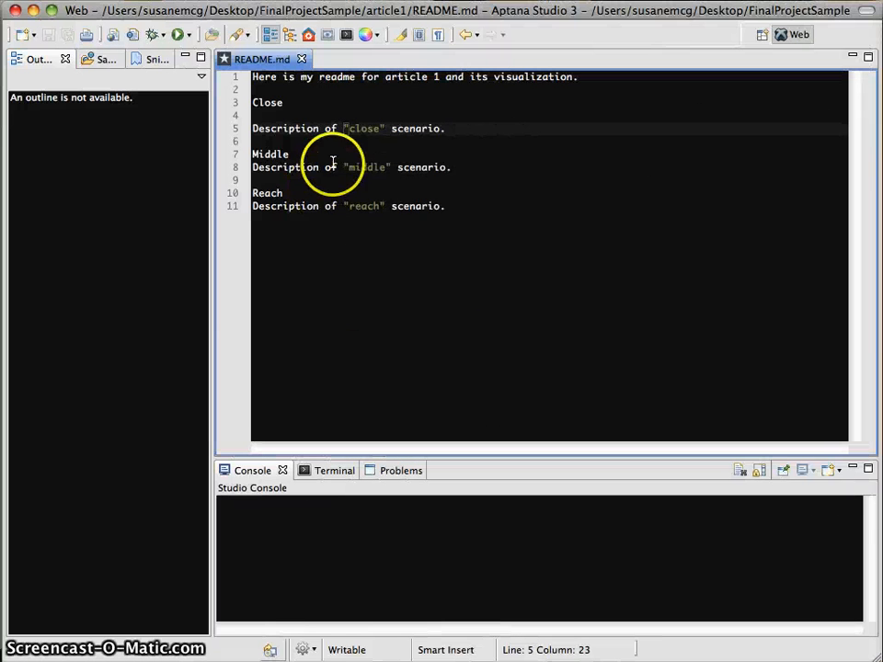
Add blank lines around the Middle and Reach headings in README.md.
click(390, 166)
click(390, 158)
key(Return)
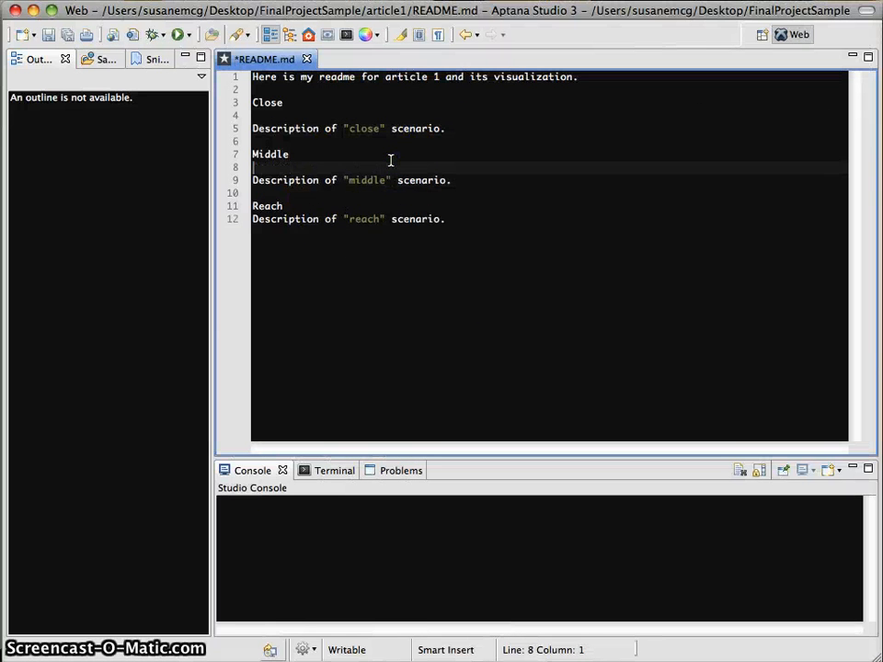
click(366, 203)
key(Return)
click(479, 134)
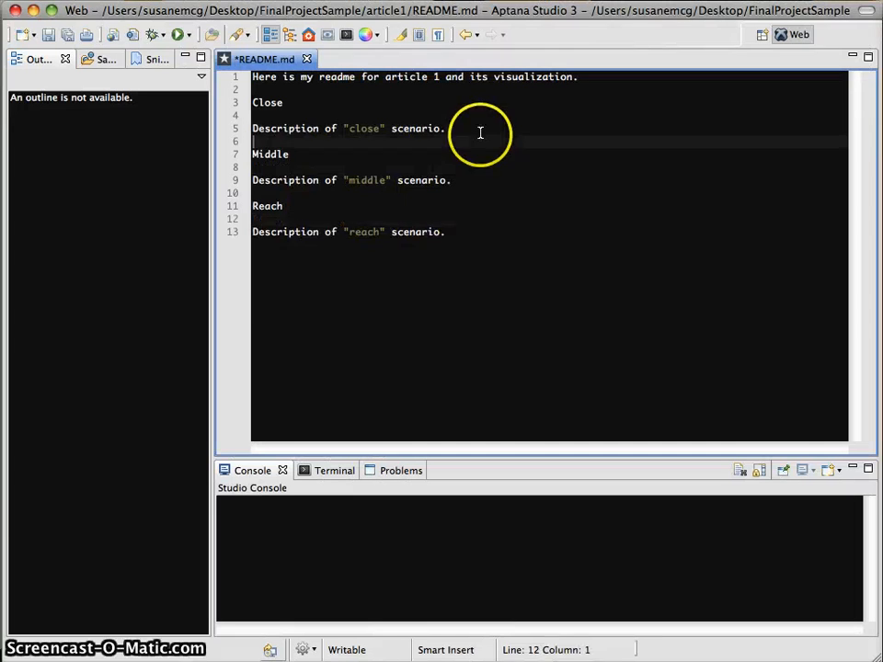
key(Return)
key(Return)
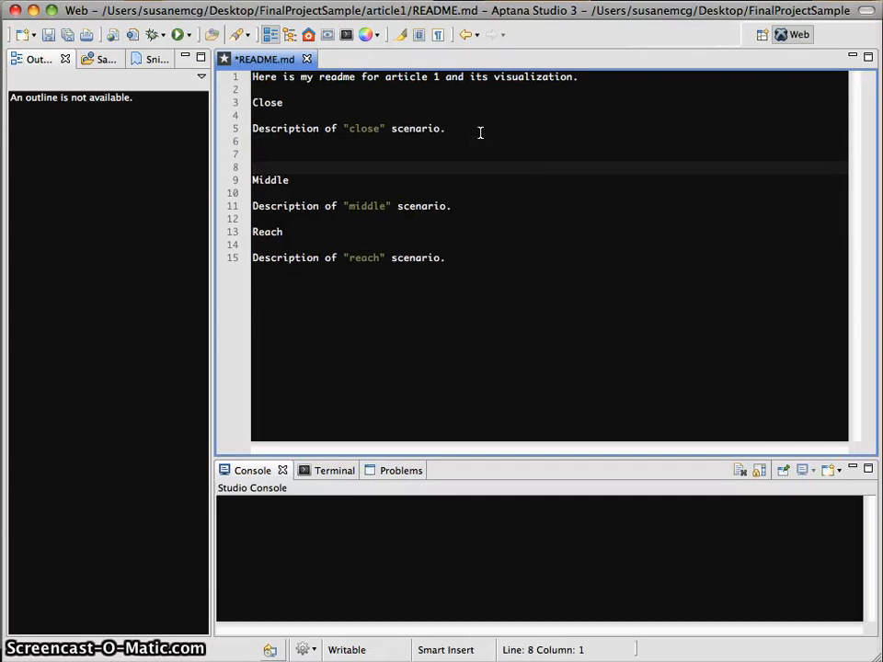
Under Close, add ![This is an image of my close design](raw URL) and save README.md.
key(Up)
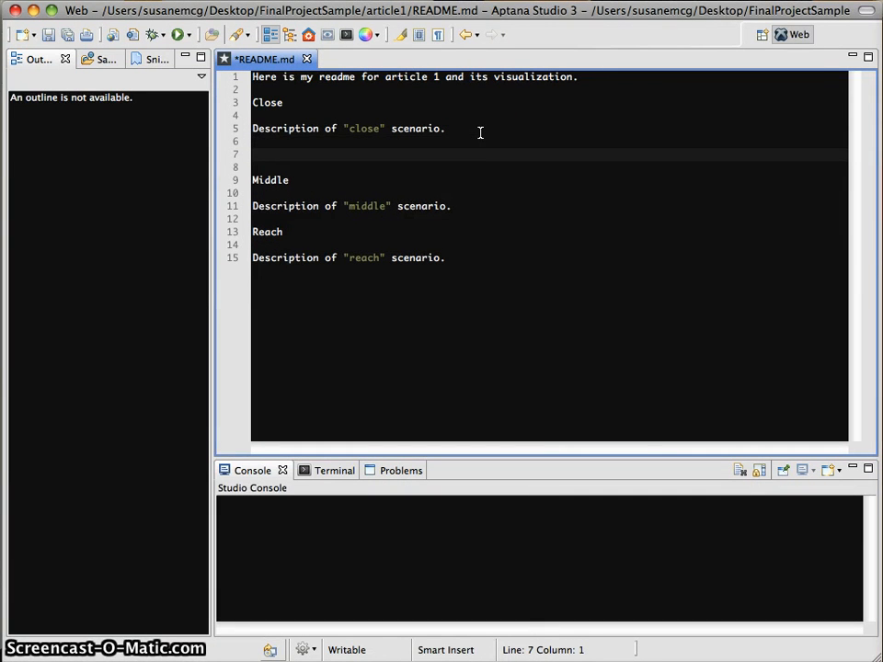
text(![)
text(This )
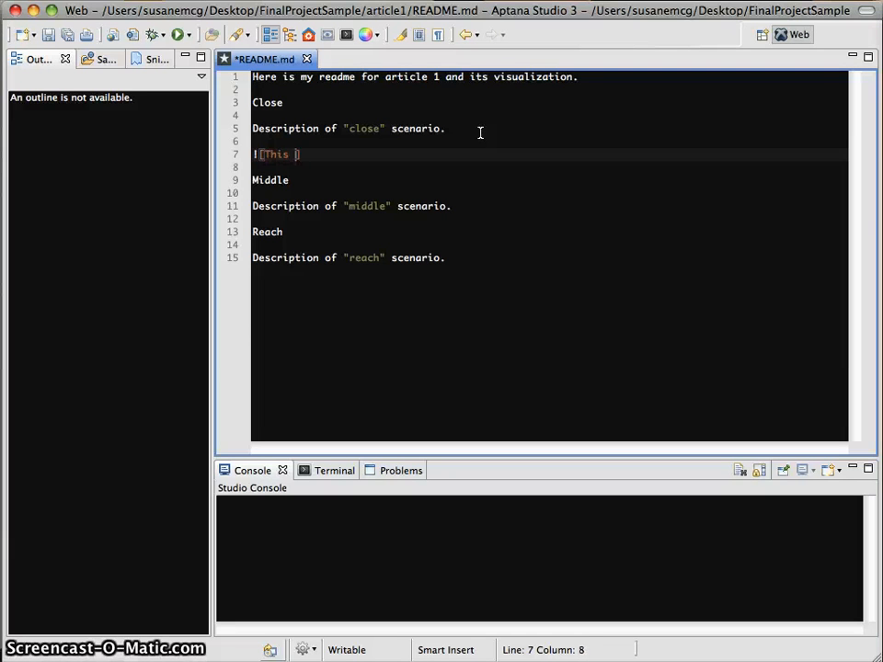
text(is an image o)
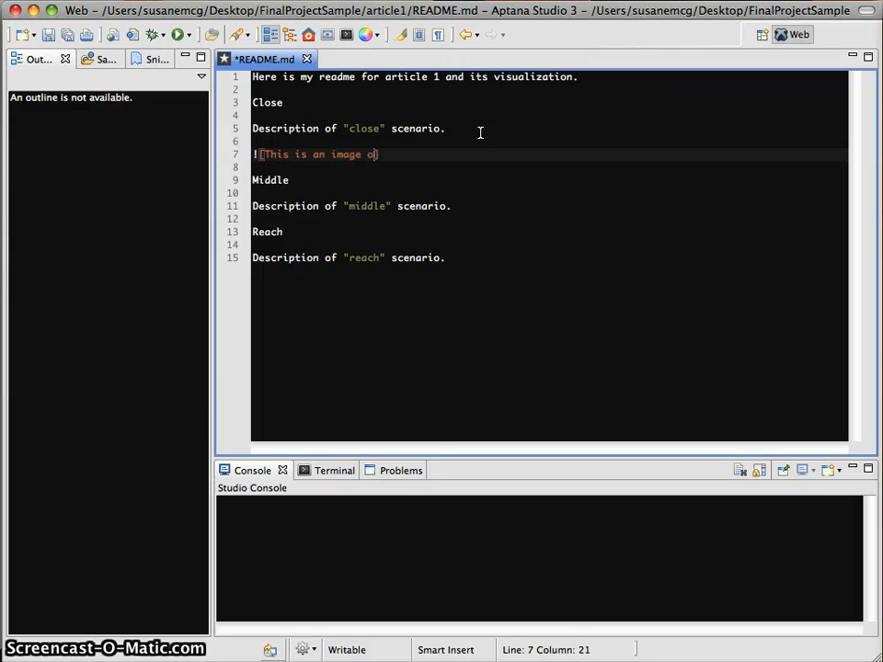
text(f my close )
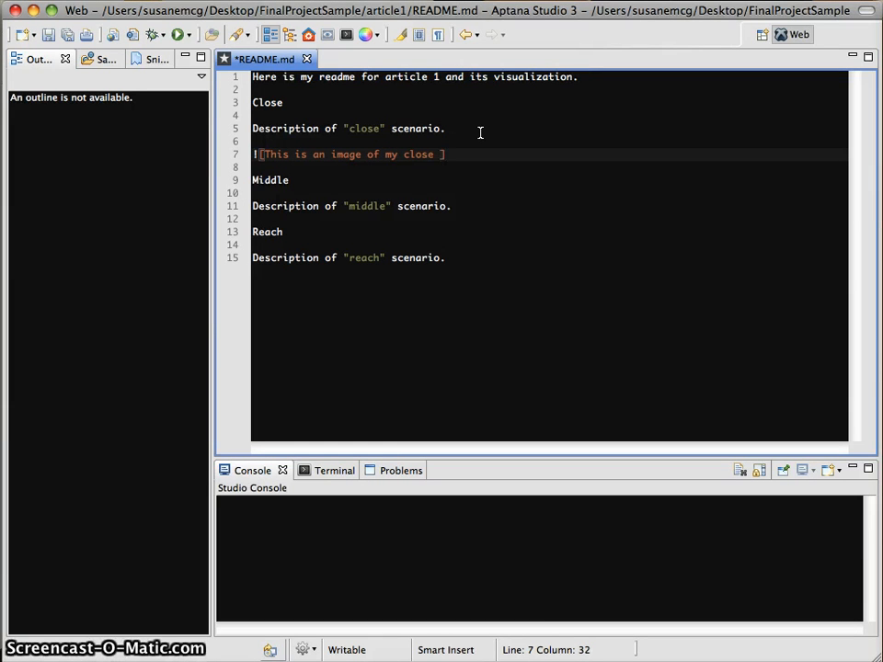
text(desi)
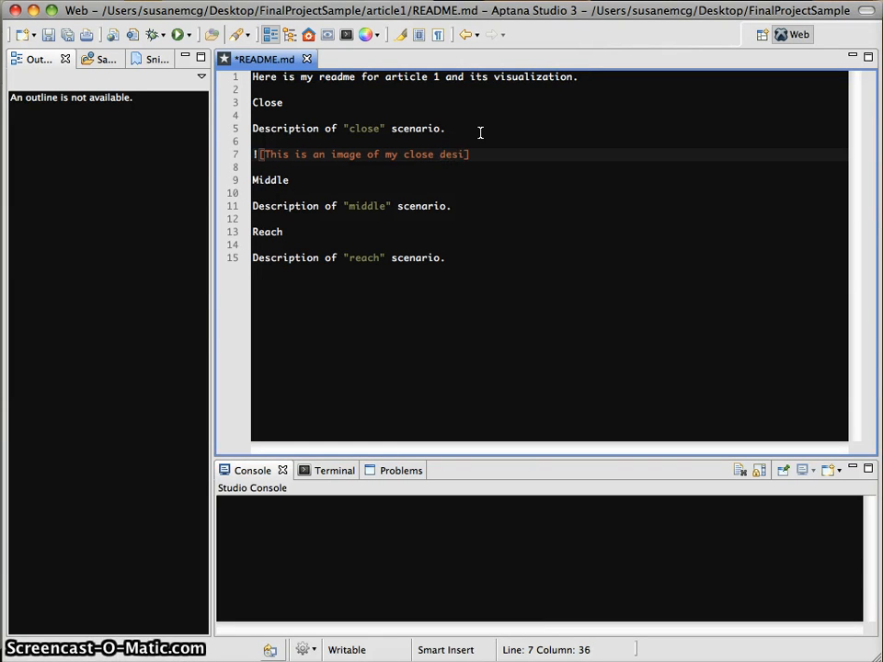
text(gn]()
text(https://raw.githubusercontent.com/DataVisualizationCUJ/FinalProjectSample/master/article1/images/Standard_deviation_diagram.svg.png)
scroll(590, 269, left, 5)
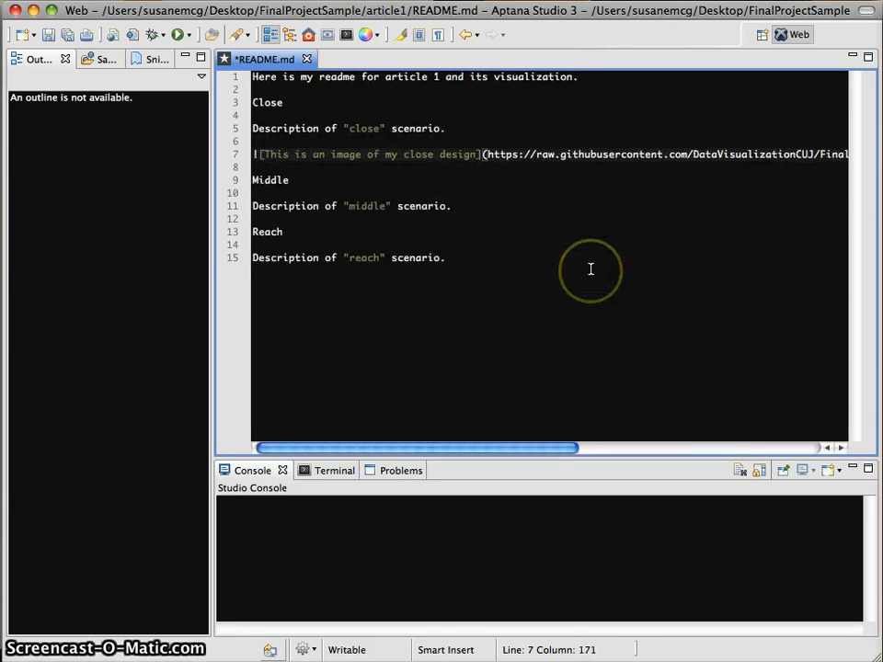
click(491, 242)
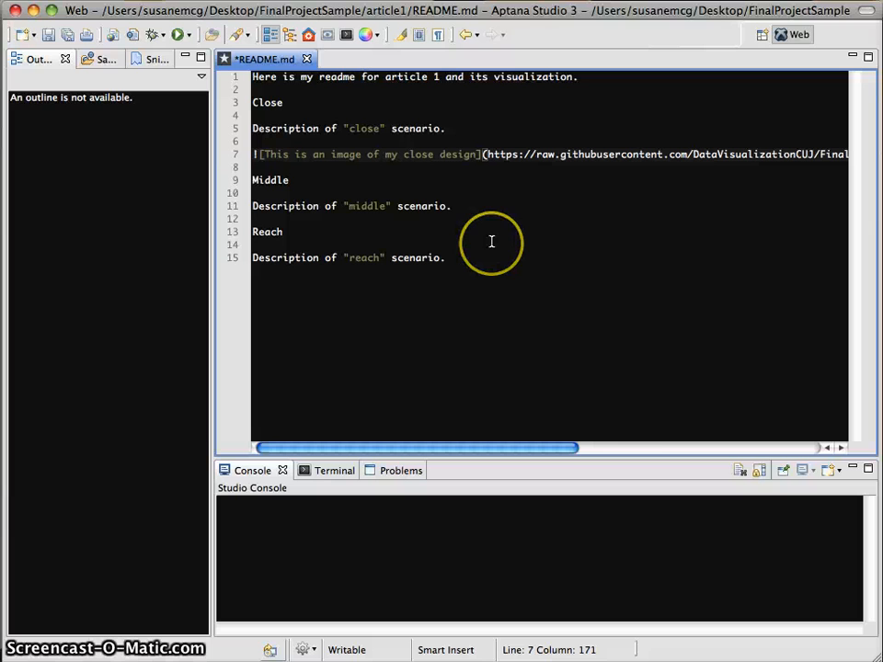
key(super+s)
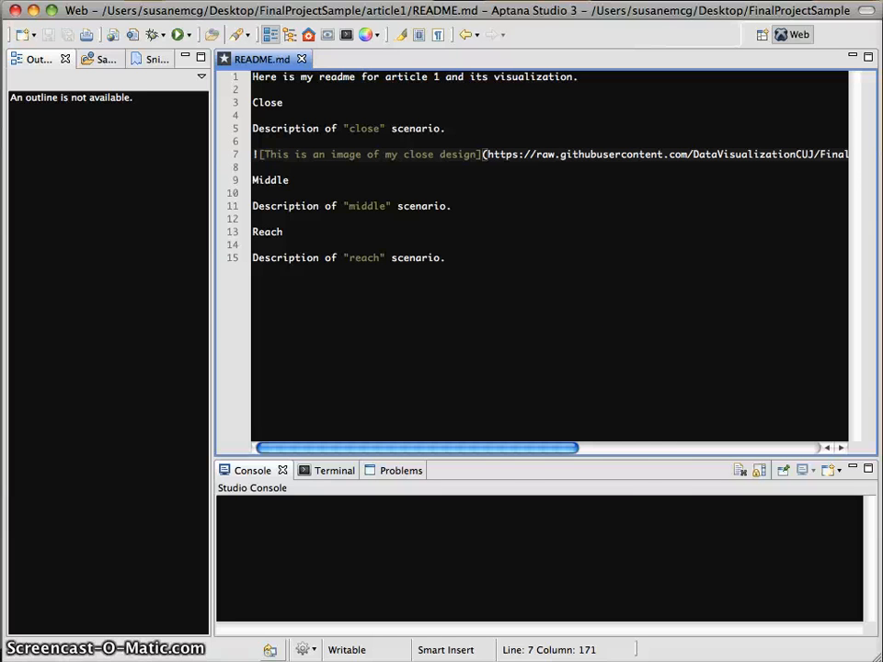
key(super+Tab)
Commit article1/README.md with message "Added image for close to README.".
text(git)
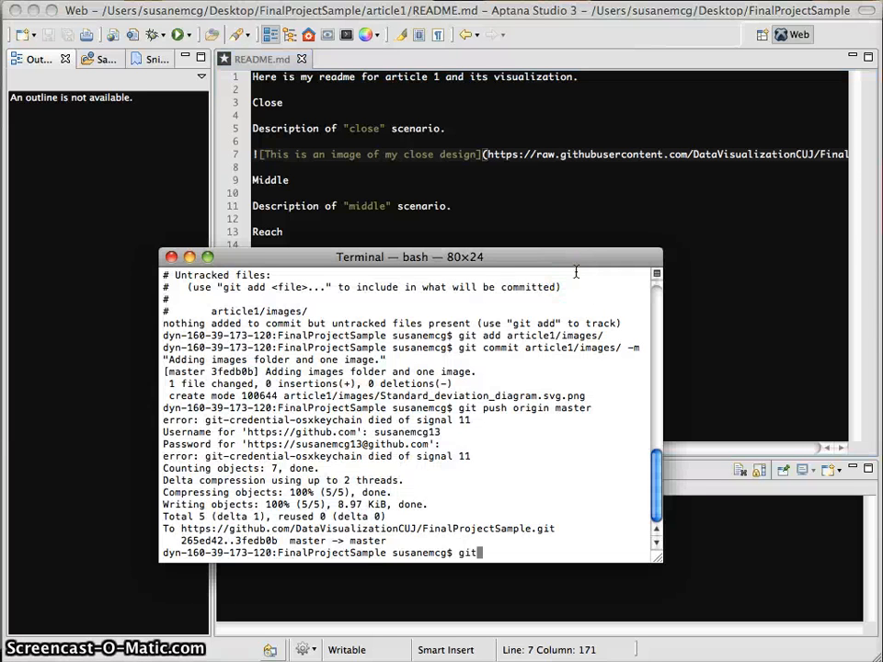
text( status)
key(Return)
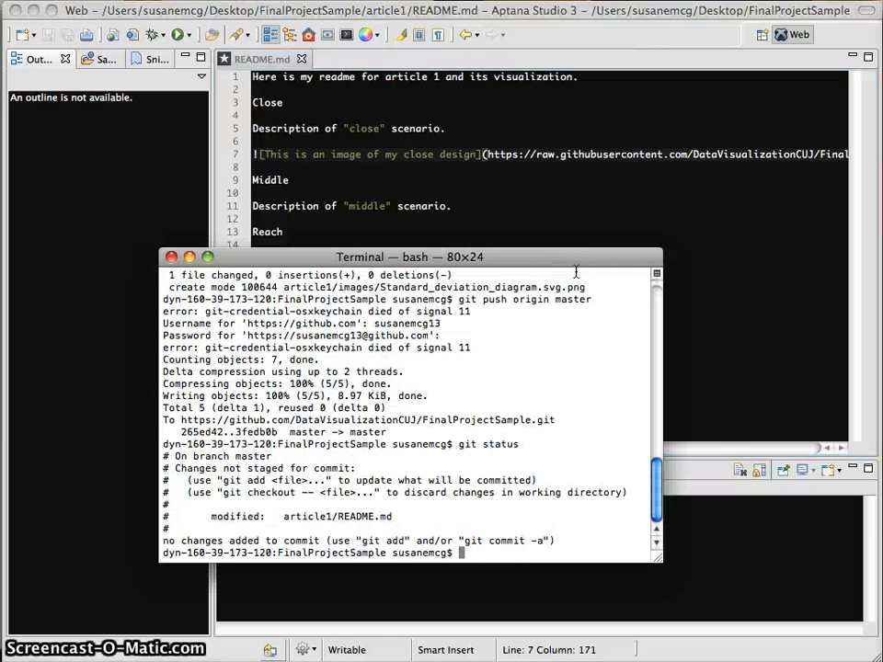
text(git cmoo)
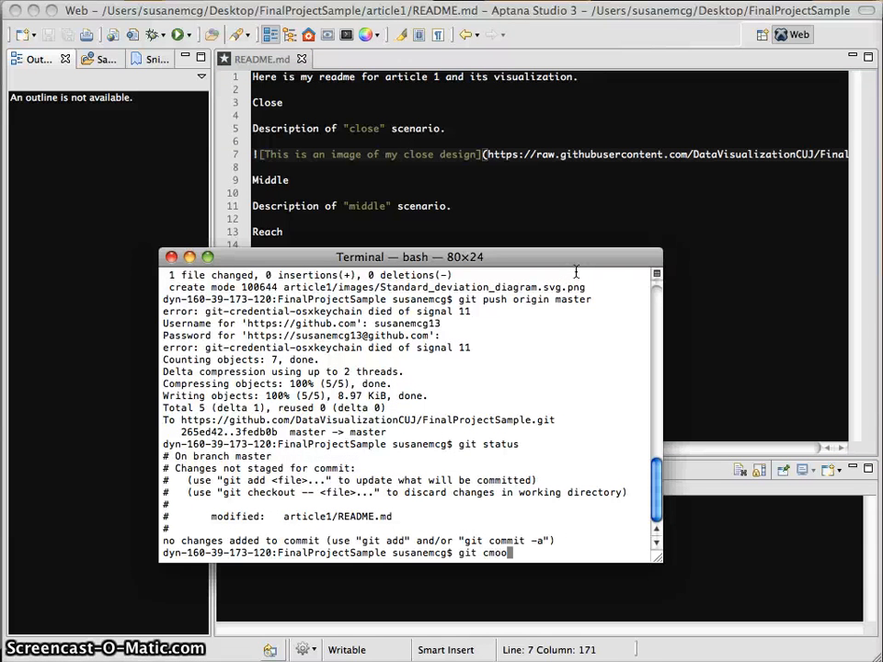
key(BackSpace)
key(BackSpace)
key(BackSpace)
text(ommit )
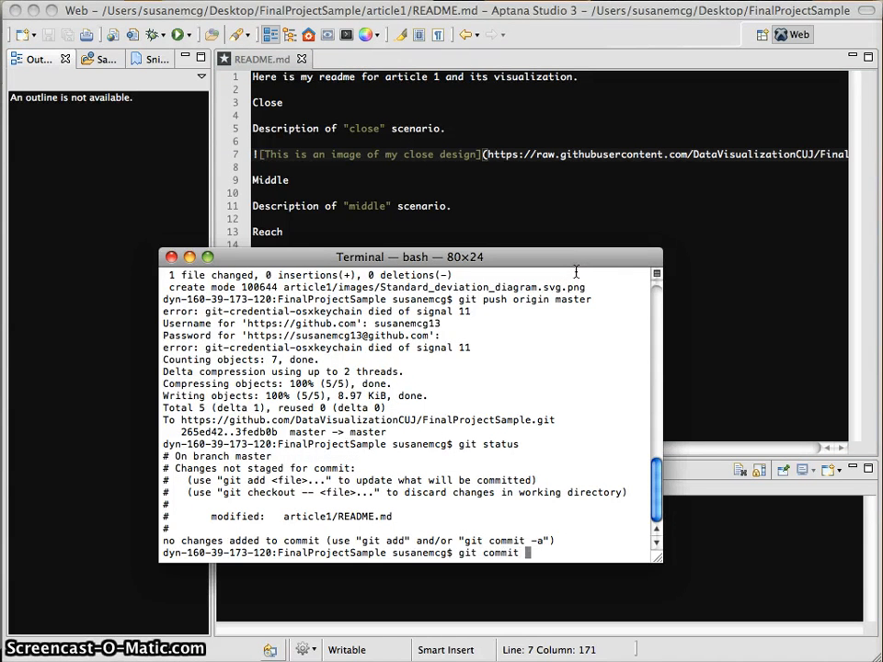
text(-m "Adde)
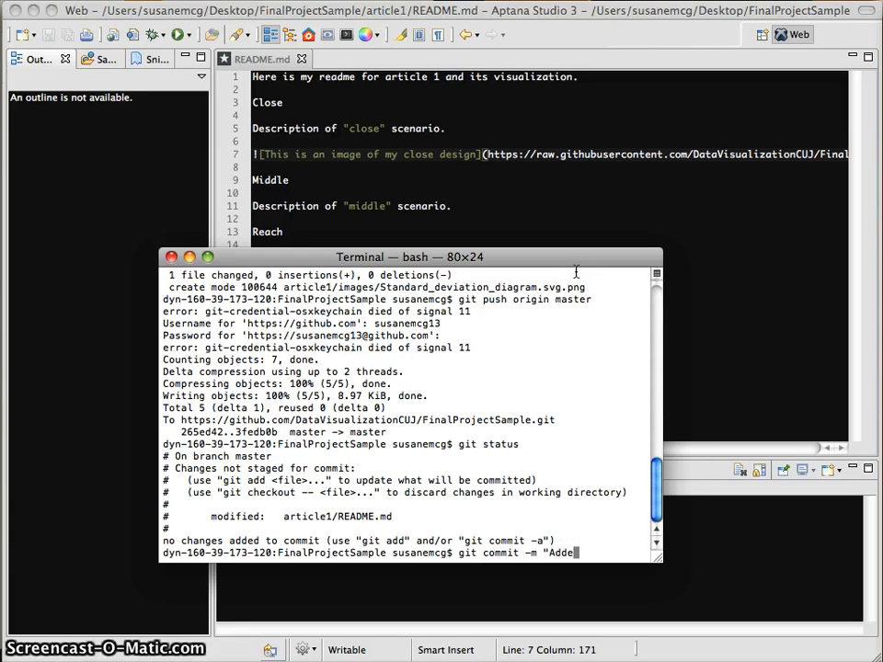
text(d image link t)
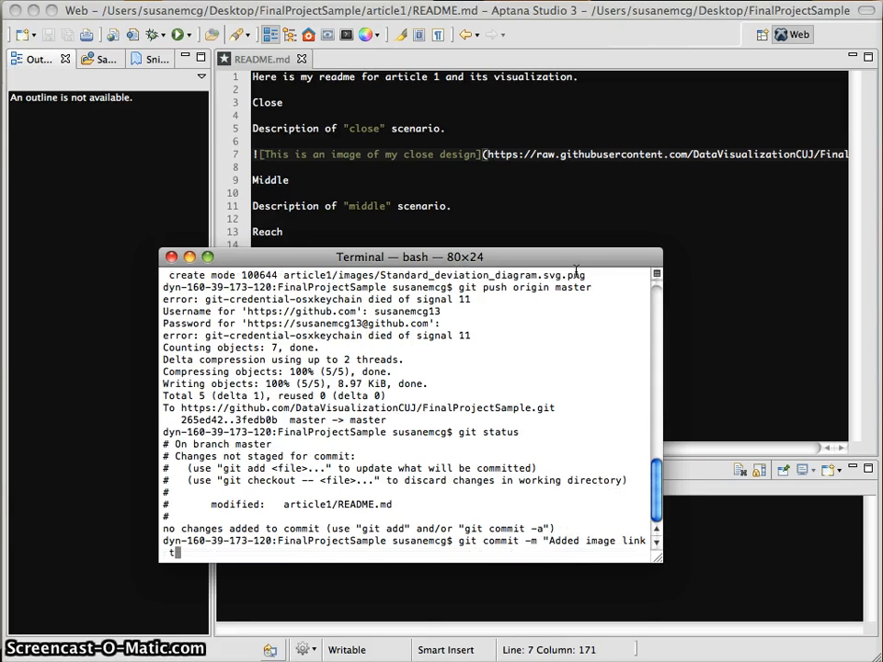
key(BackSpace)
key(BackSpace)
key(BackSpace)
key(BackSpace)
key(BackSpace)
key(BackSpace)
text(link)
key(BackSpace)
key(BackSpace)
key(BackSpace)
key(BackSpace)
key(BackSpace)
text(for close to )
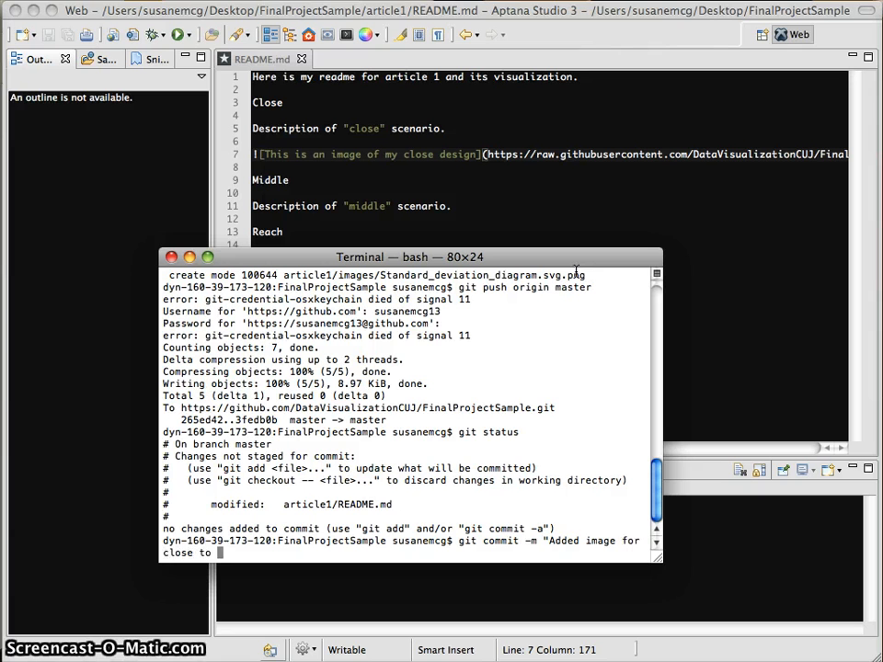
text(READ)
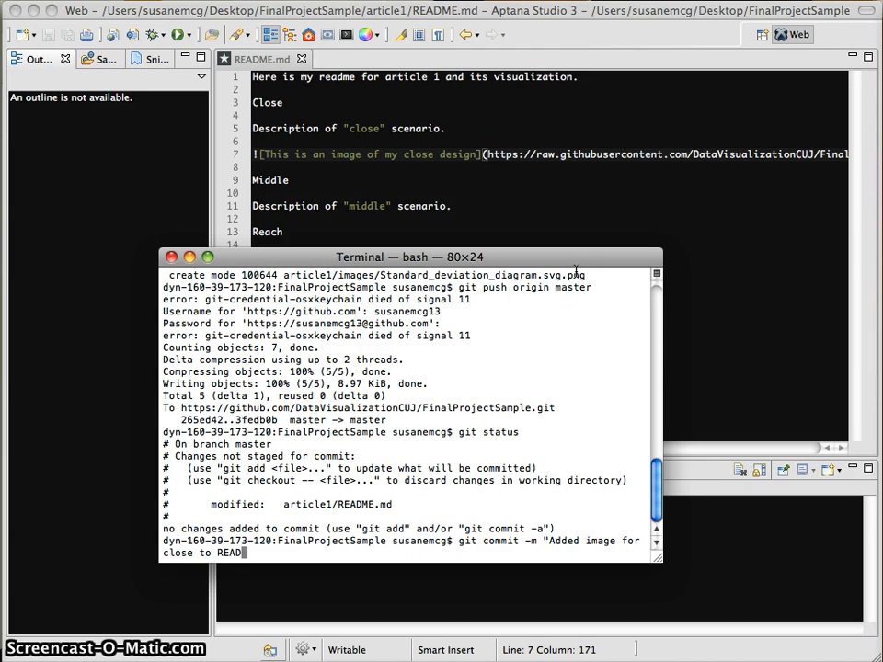
text(ME." )
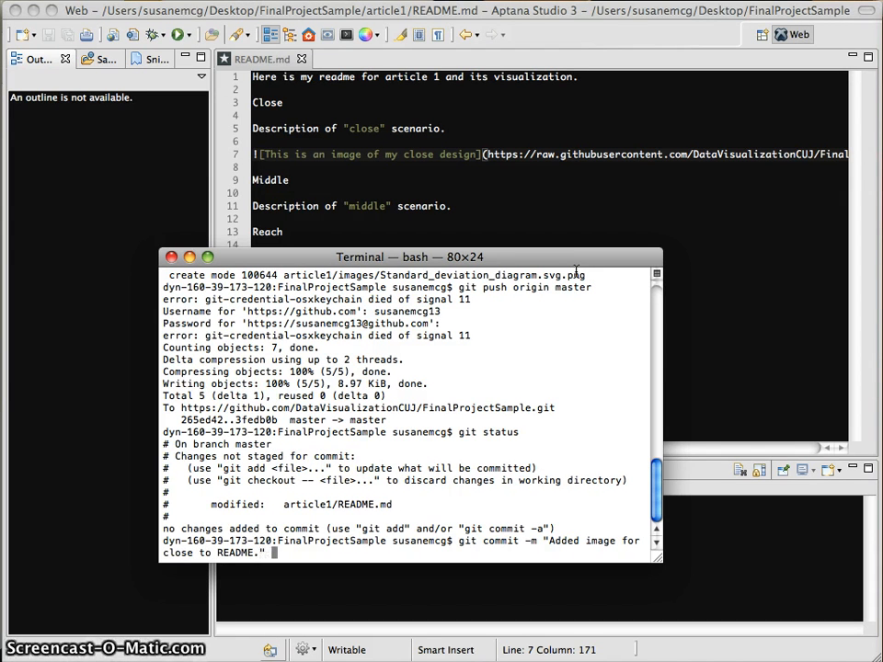
text(article)
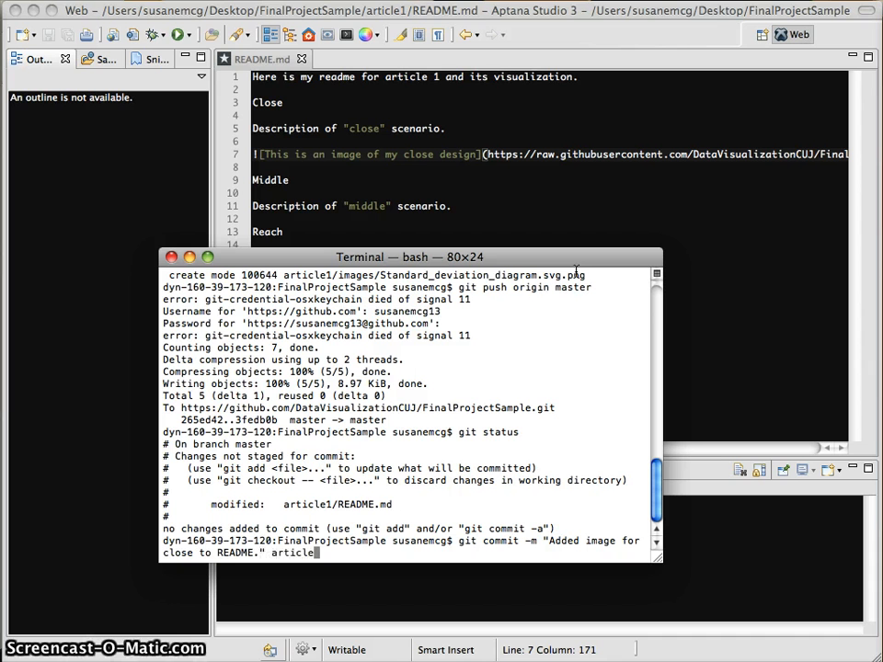
text(1/R)
key(Tab)
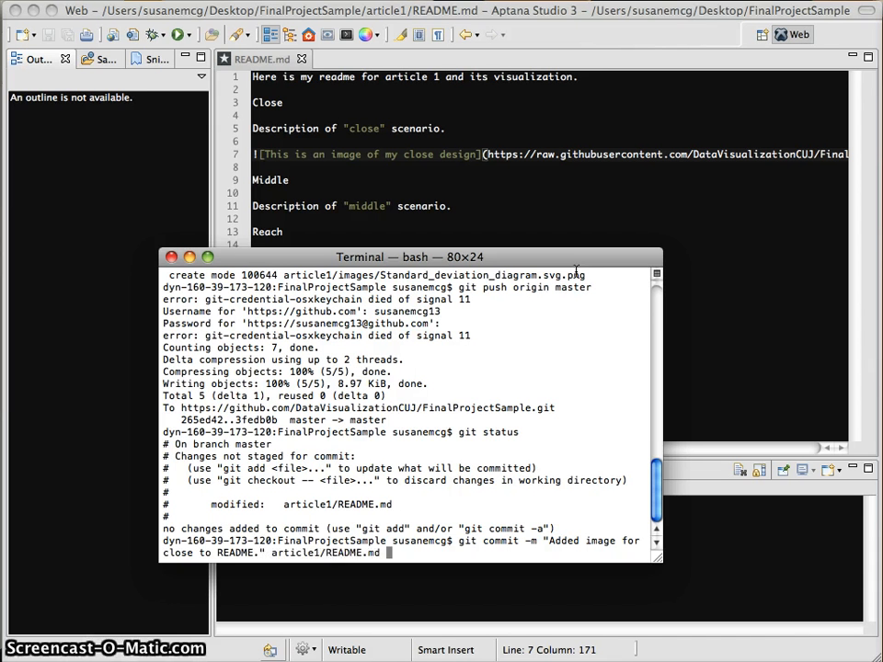
key(Return)
Push to GitHub's master branch with git push origin master, entering the GitHub username and password.
text(git puh)
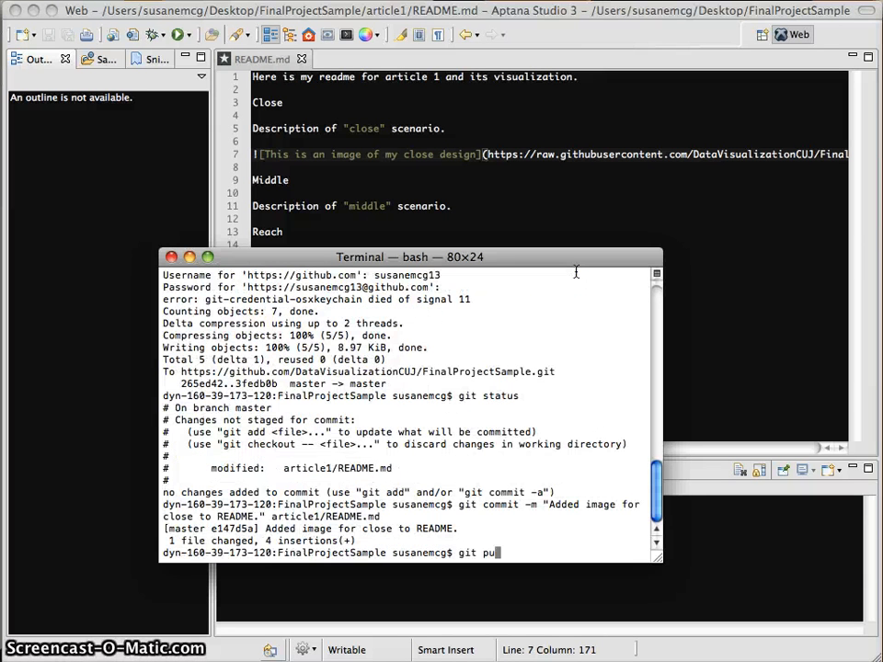
key(BackSpace)
key(BackSpace)
text(sh origin )
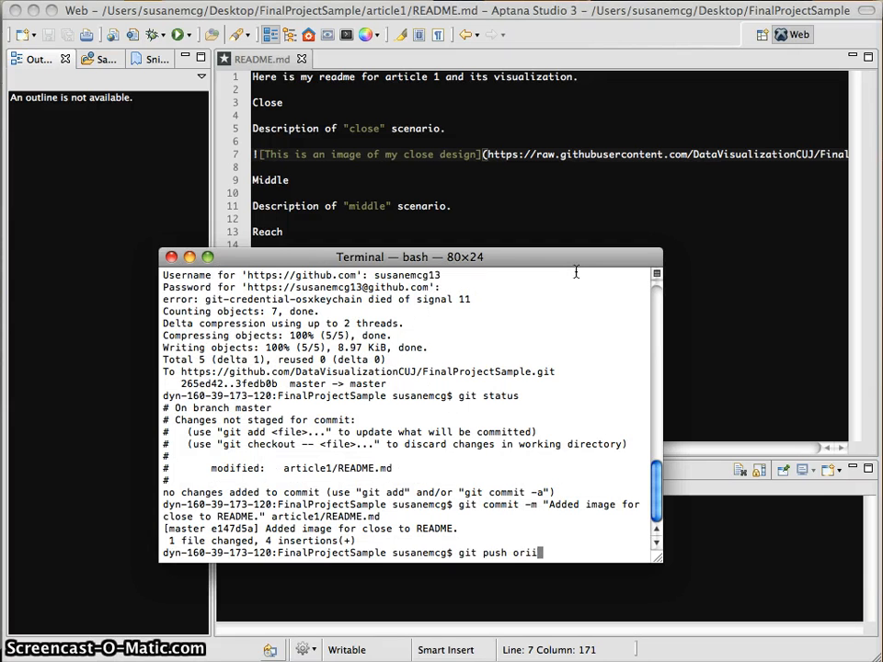
text(master)
key(Return)
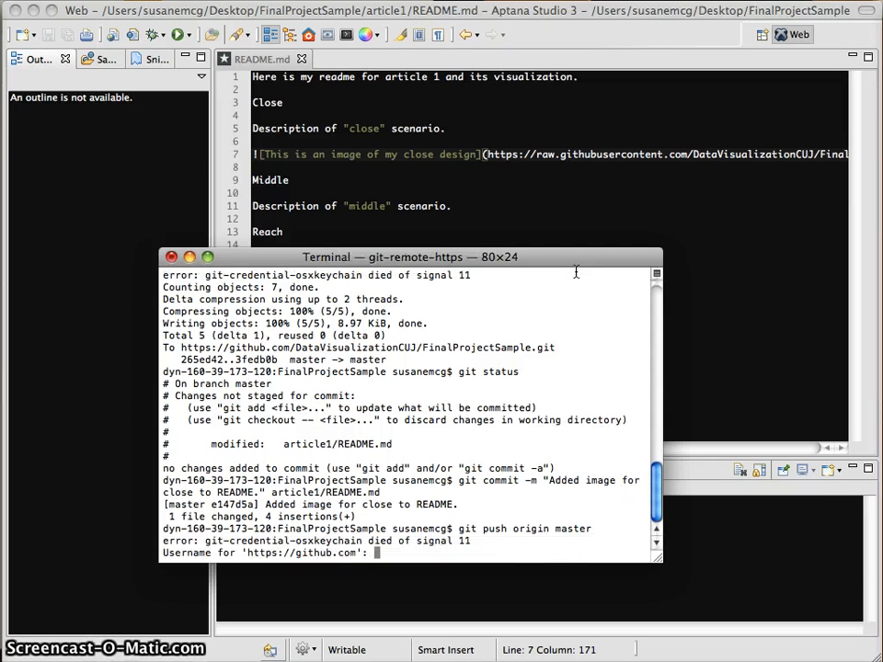
text(susanemcg)
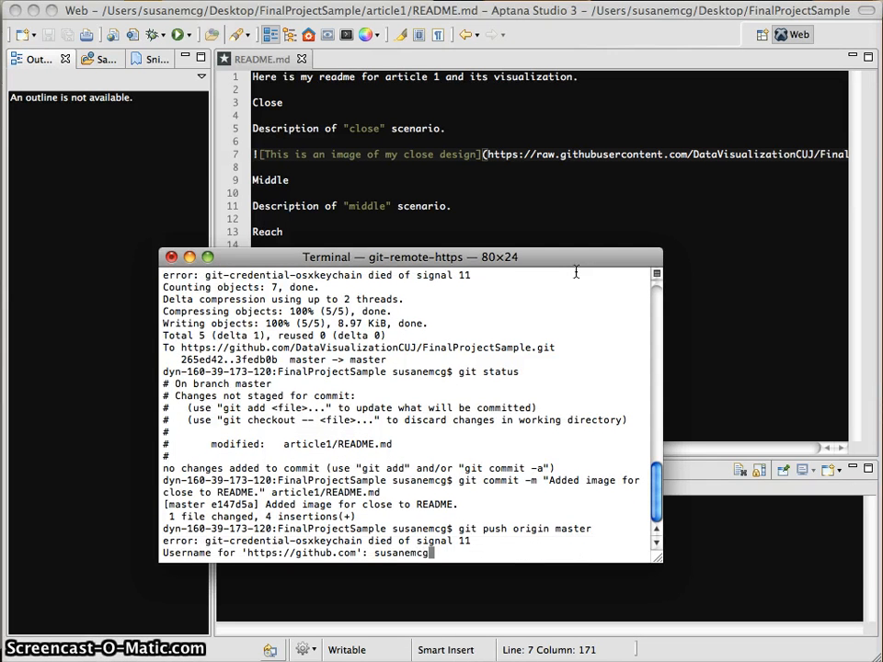
text(13)
key(Return)
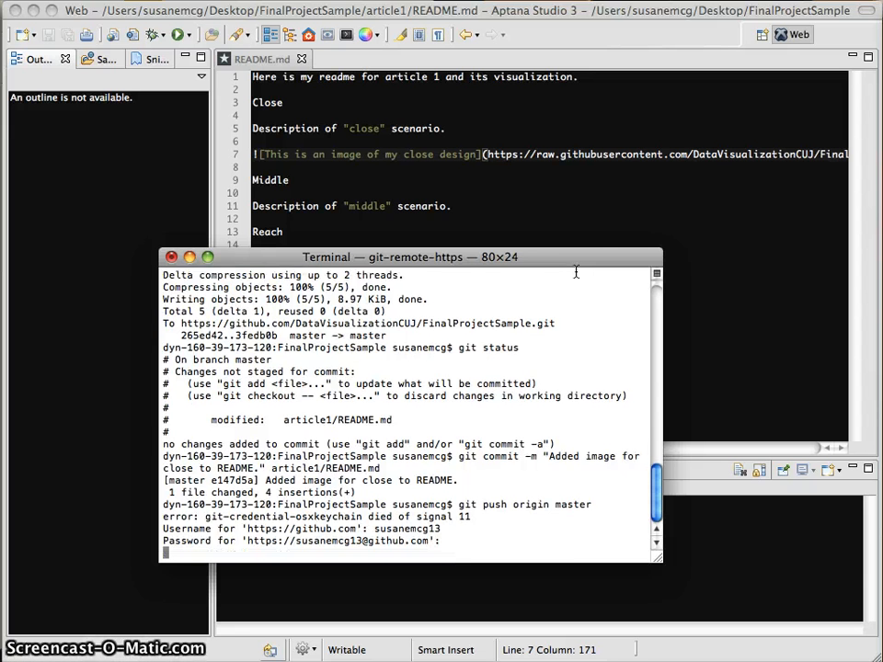
key(Return)
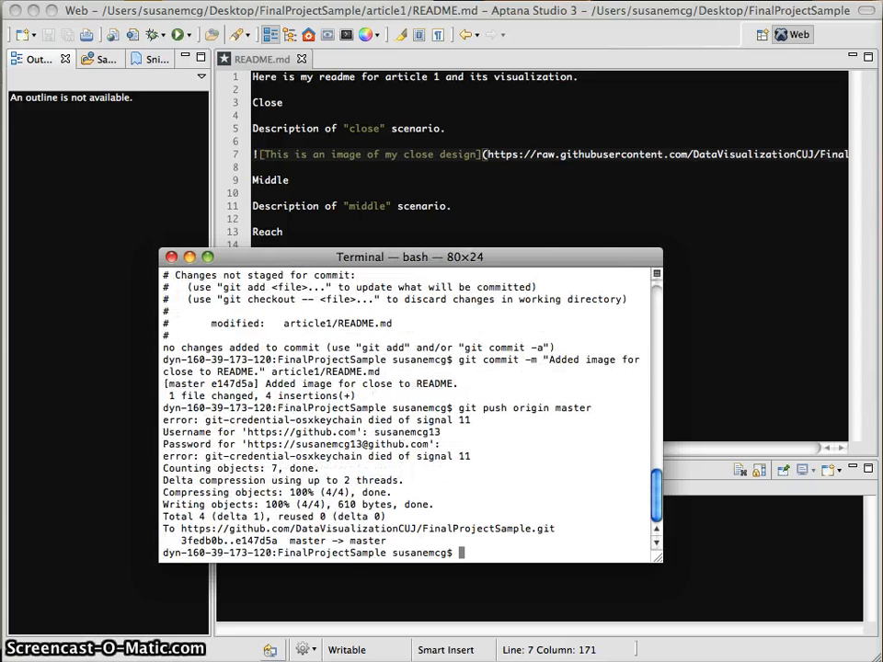
key(super+Tab)
Reload article1 to verify the bell-curve image under Close, then go back to FinalProjectSample.
click(62, 47)
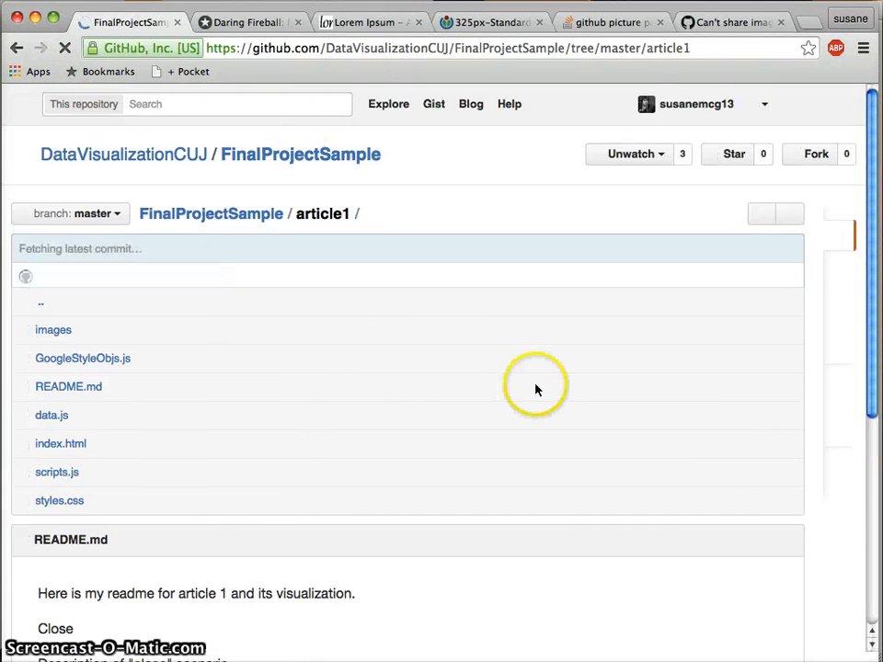
scroll(485, 394, down, 10)
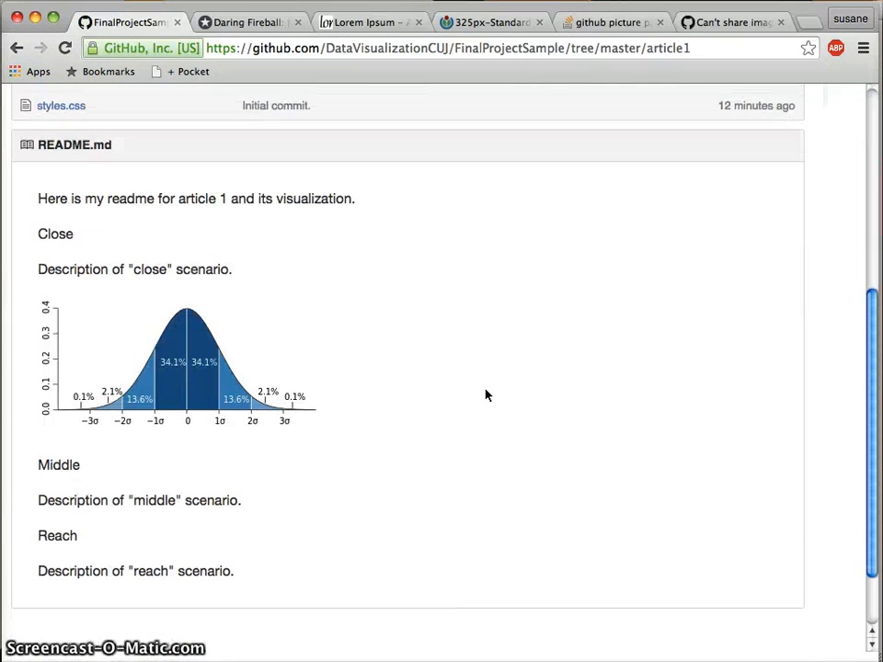
click(276, 407)
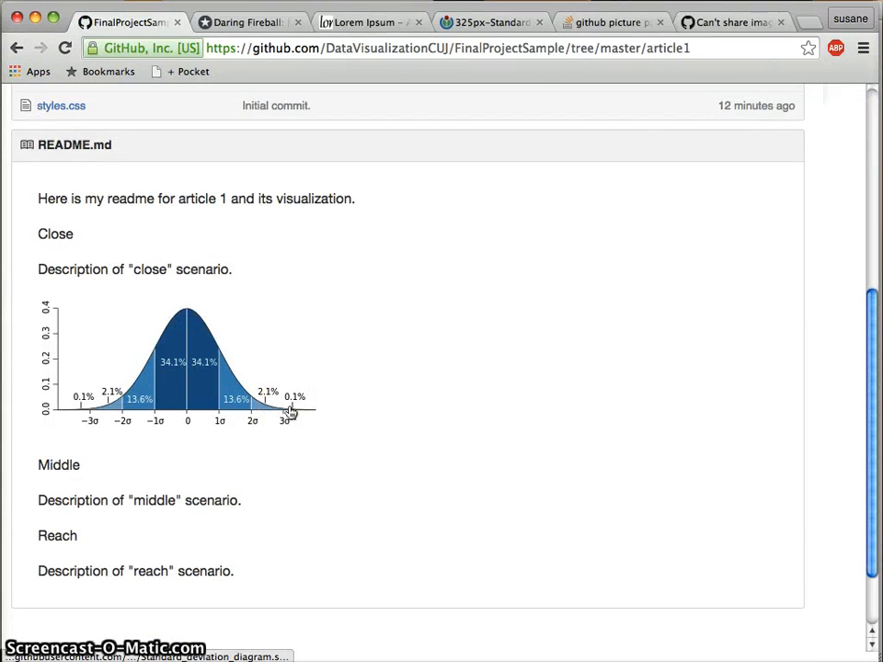
click(360, 402)
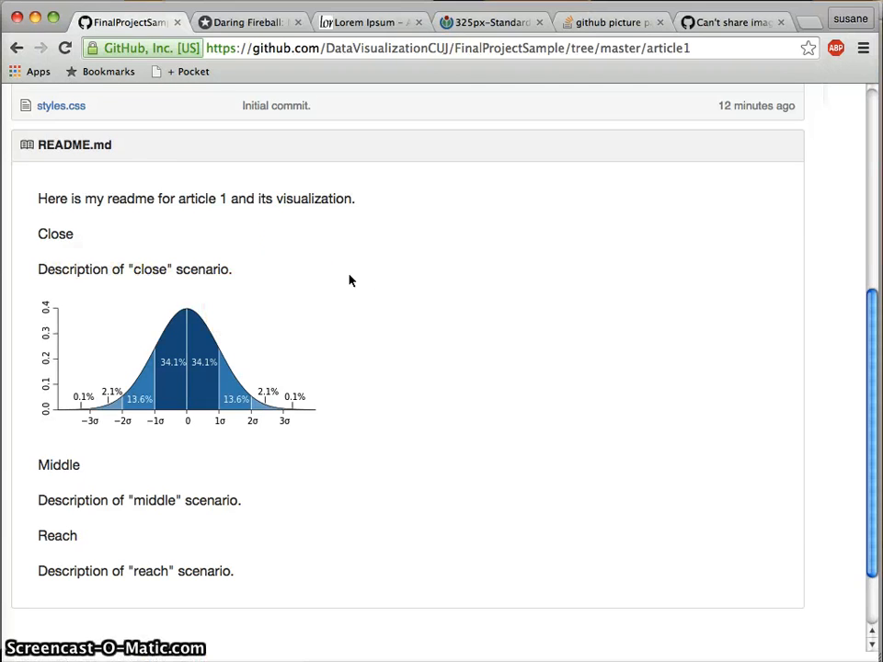
scroll(204, 157, up, 5)
click(292, 164)
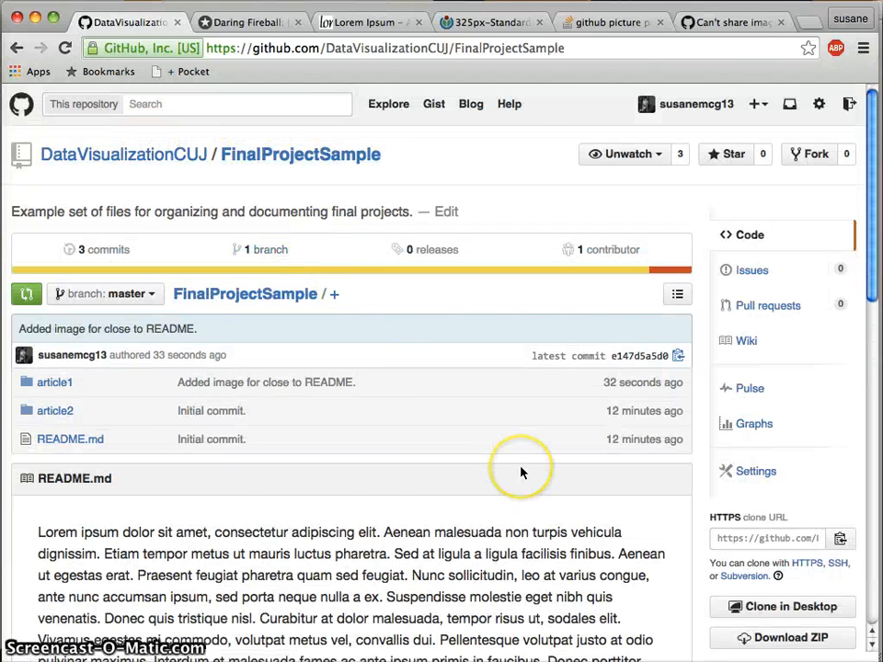
Open the article1 folder and review its rendered README's standard deviation diagram below Close.
scroll(522, 471, down, 4)
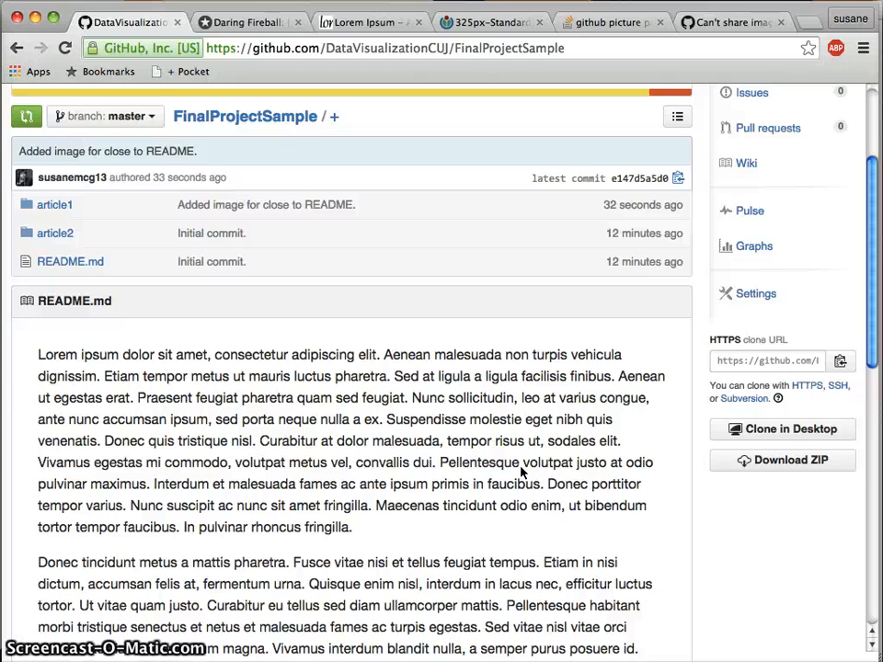
click(55, 207)
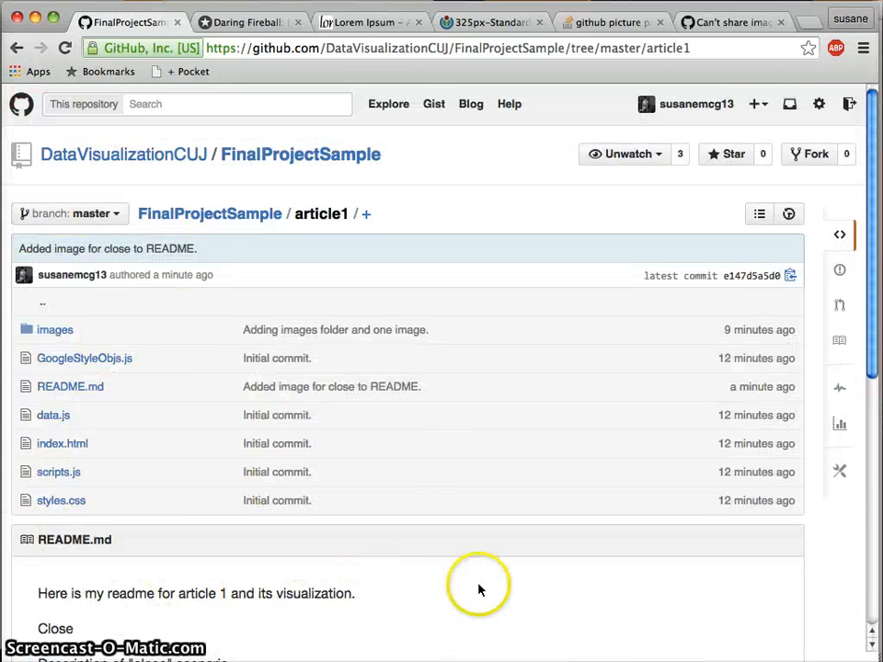
scroll(479, 588, down, 1)
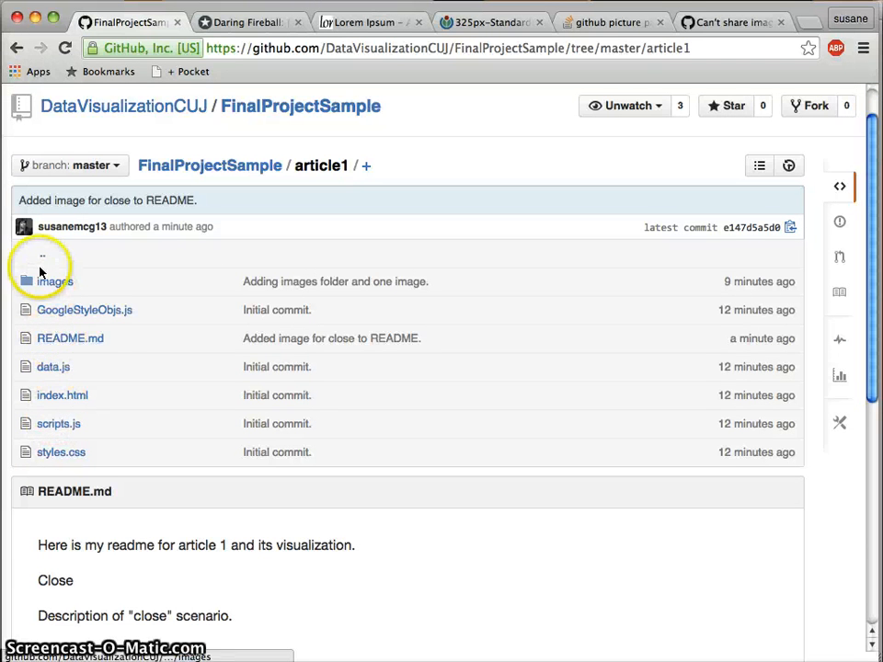
scroll(445, 574, down, 1)
scroll(446, 573, down, 2)
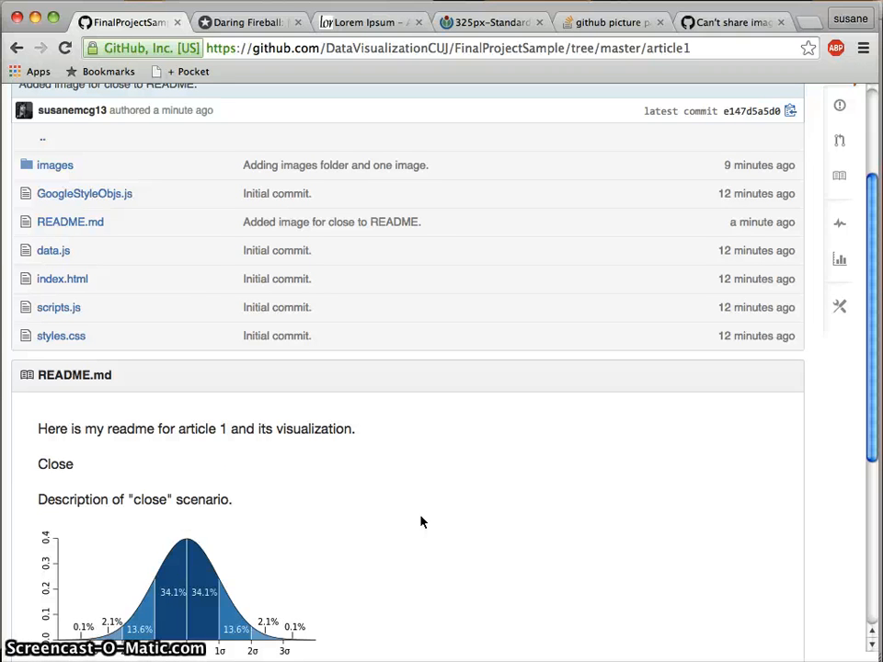
scroll(365, 513, down, 2)
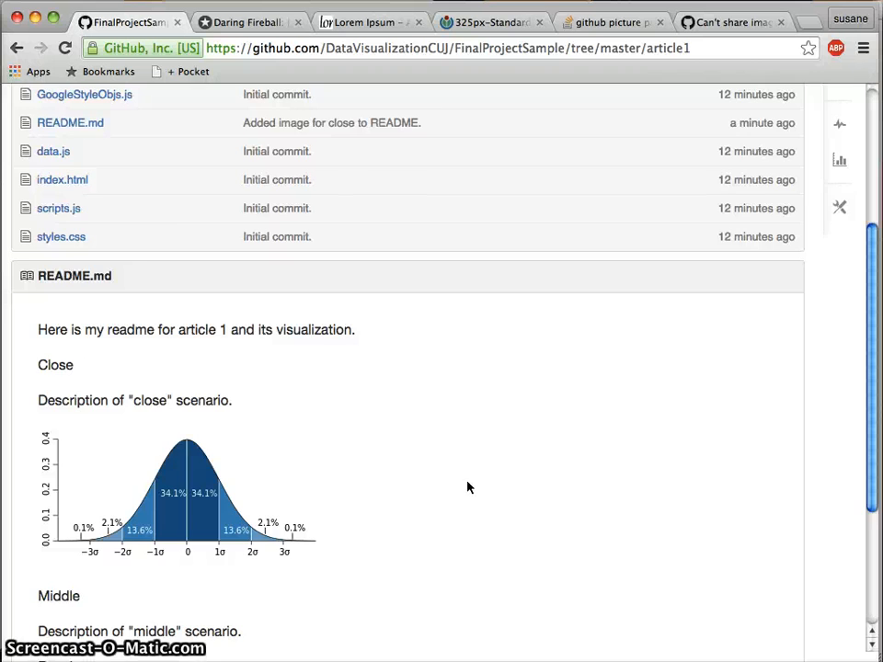
scroll(467, 487, up, 5)
click(197, 214)
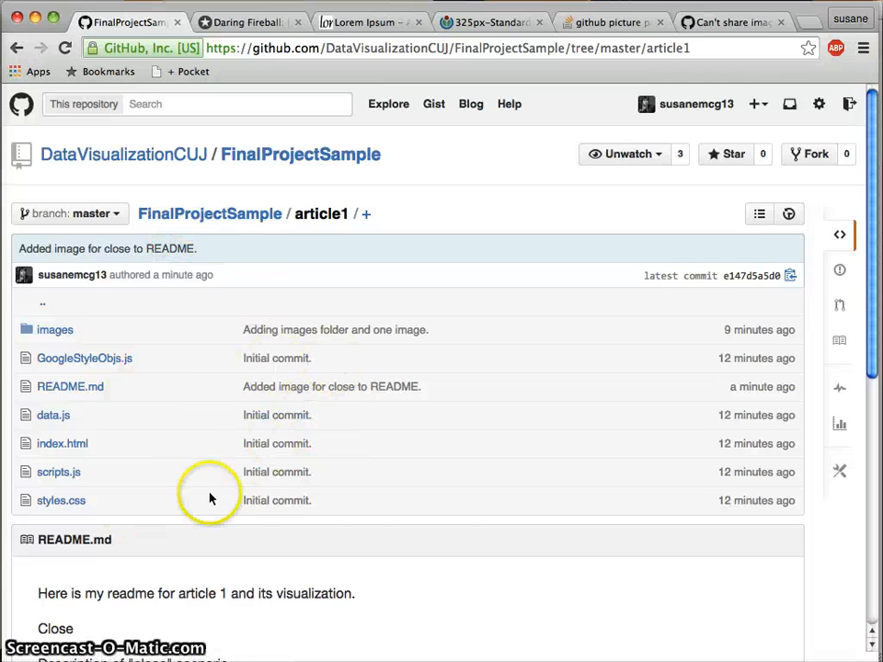
scroll(462, 477, down, 3)
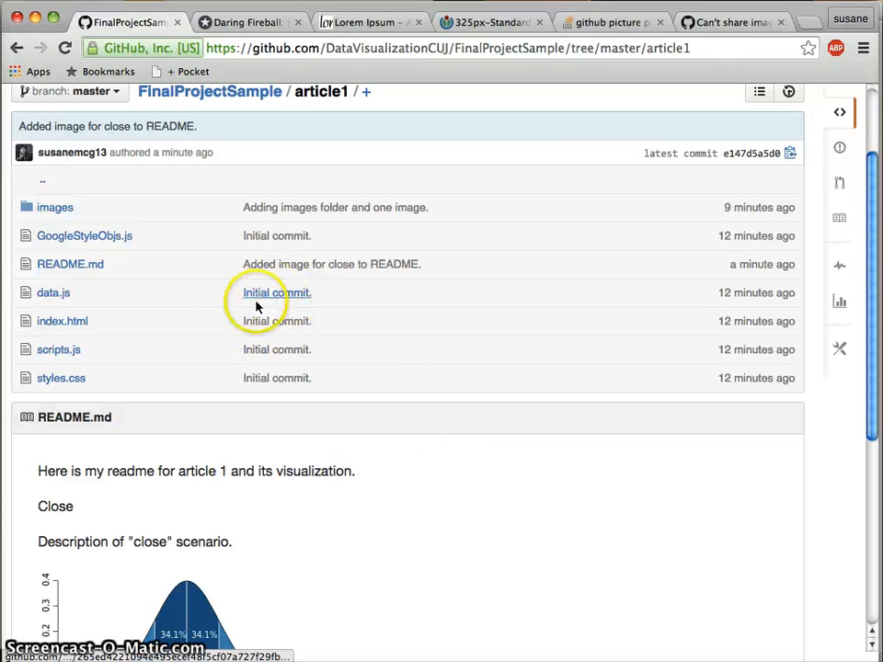
scroll(503, 497, down, 9)
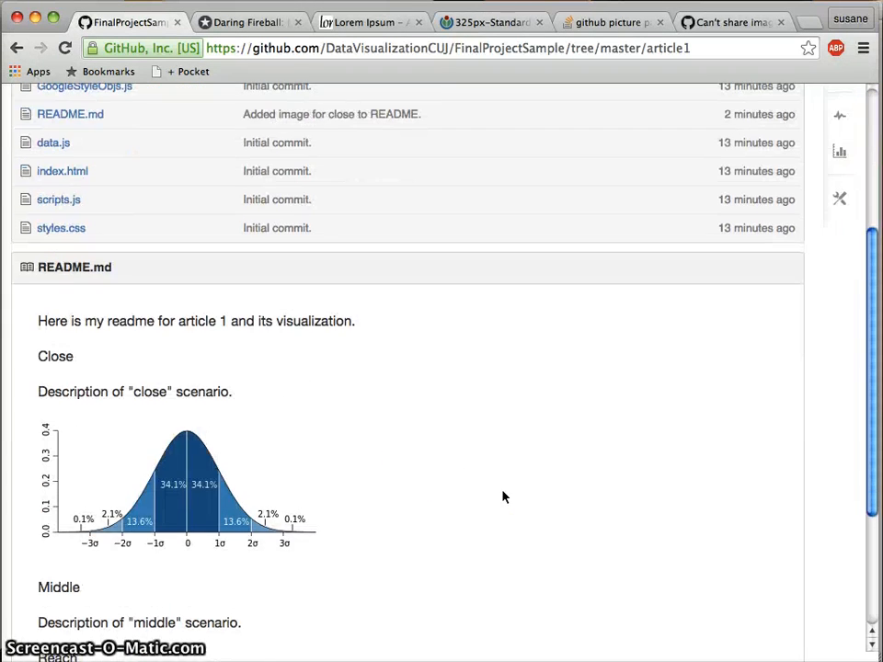
scroll(503, 497, up, 10)
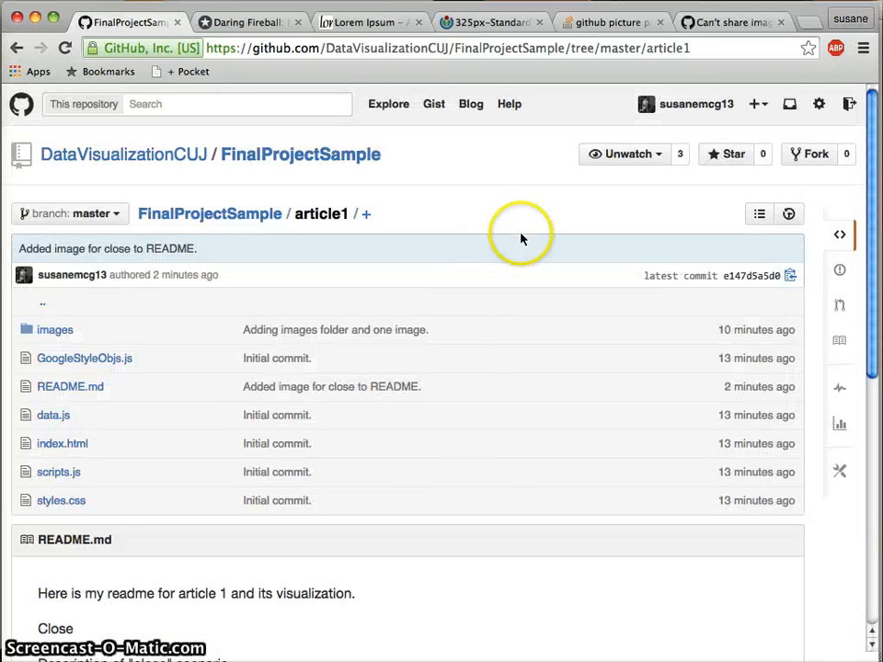